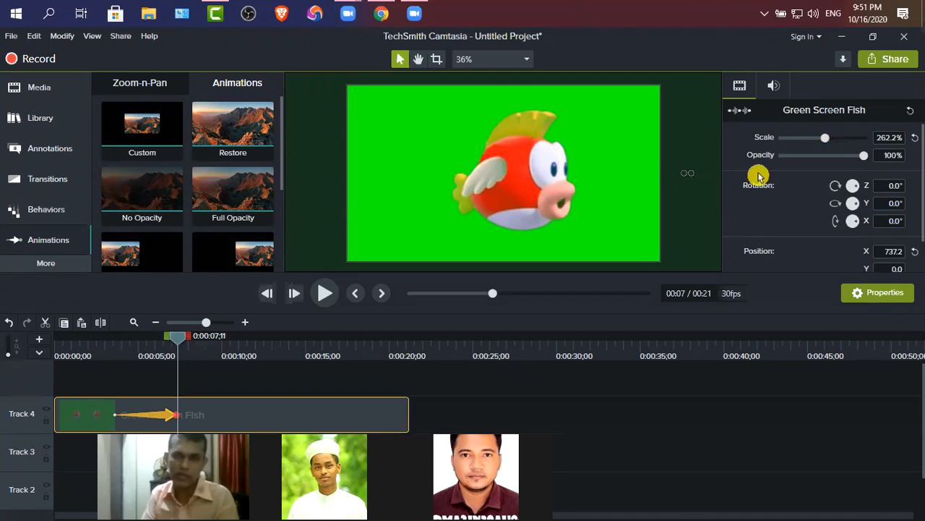
- Move the enlarged Green Screen Fish clip horizontally on the canvas to an X position of about 690, at the first animation's end
{"action": "left_click_drag", "start_coordinate": [500, 175], "coordinate": [430, 180]}
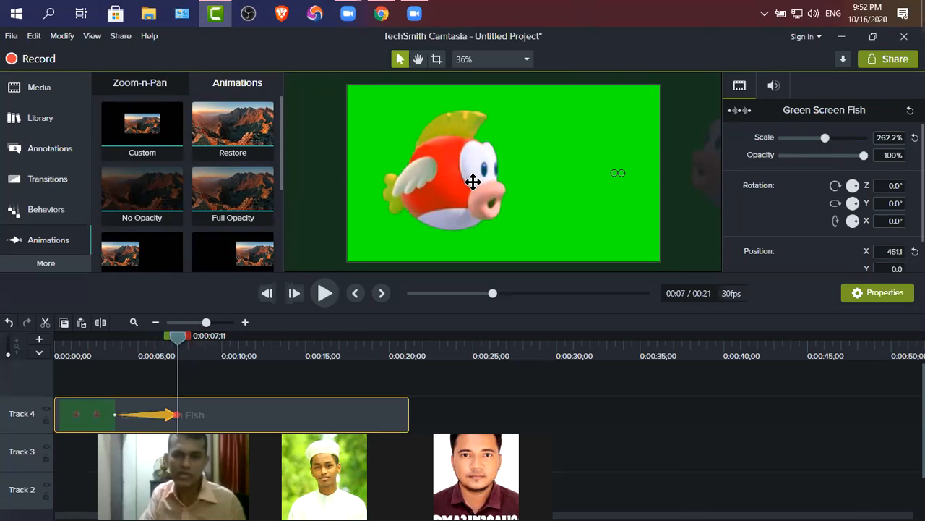
{"action": "left_click_drag", "start_coordinate": [450, 180], "coordinate": [510, 179]}
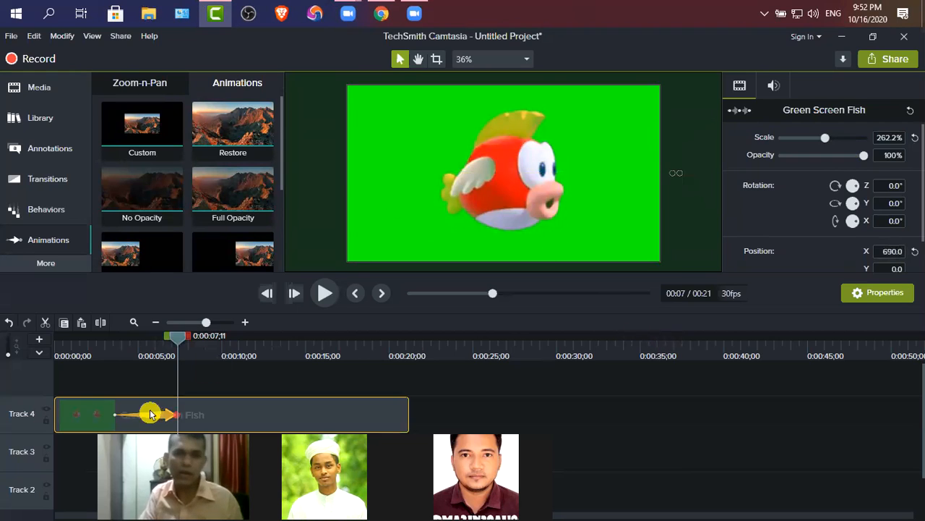
{"action": "left_click_drag", "start_coordinate": [172, 418], "coordinate": [177, 415]}
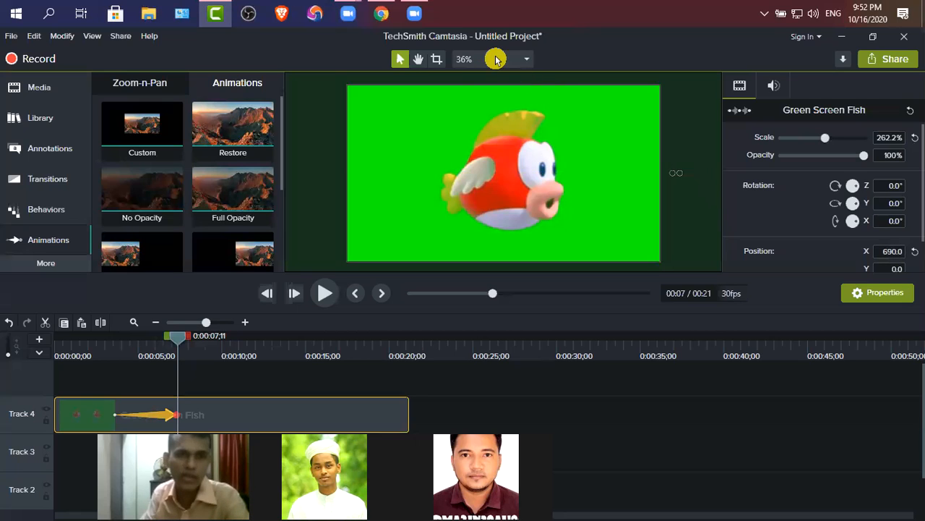
- Add a second Custom animation ending at about 11 seconds on the fish clip and reset the clip's position and scale to default
{"action": "left_click_drag", "start_coordinate": [141, 134], "coordinate": [220, 417]}
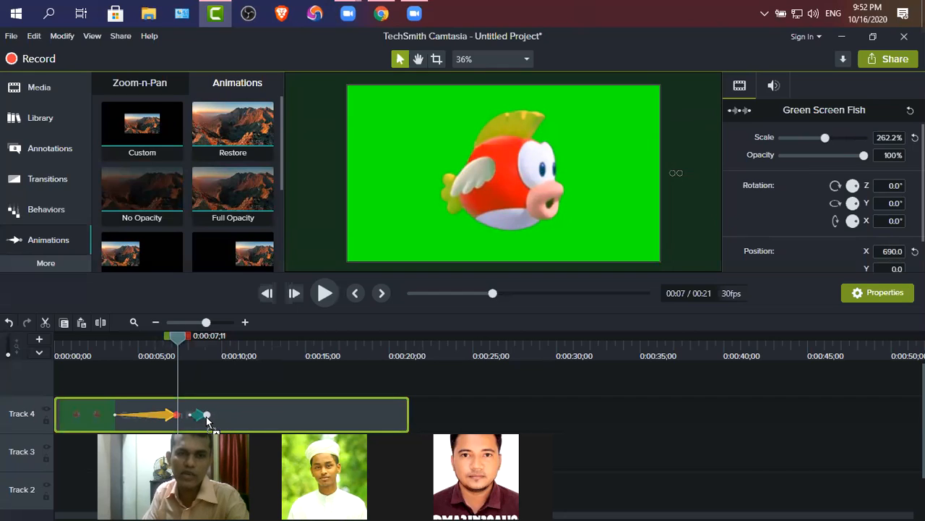
{"action": "left_click", "coordinate": [207, 416]}
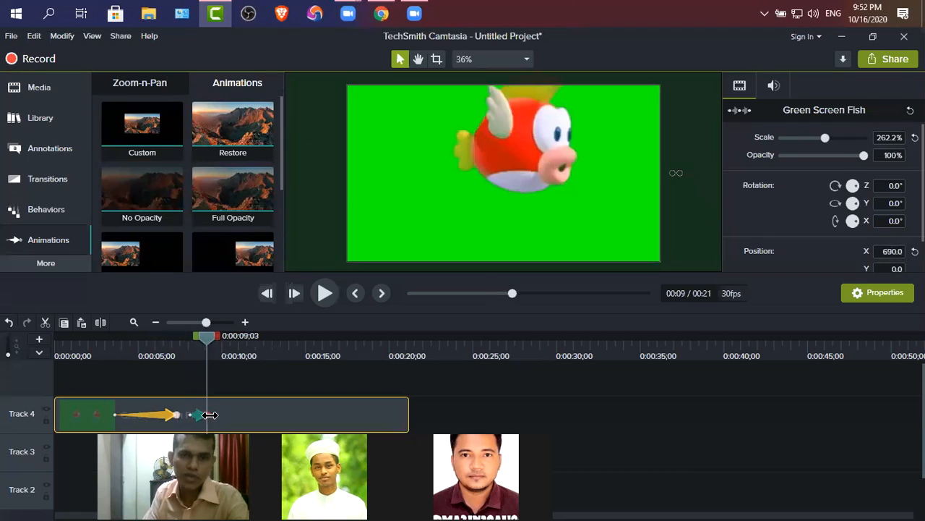
{"action": "left_click_drag", "start_coordinate": [222, 415], "coordinate": [243, 417]}
{"action": "left_click", "coordinate": [340, 405]}
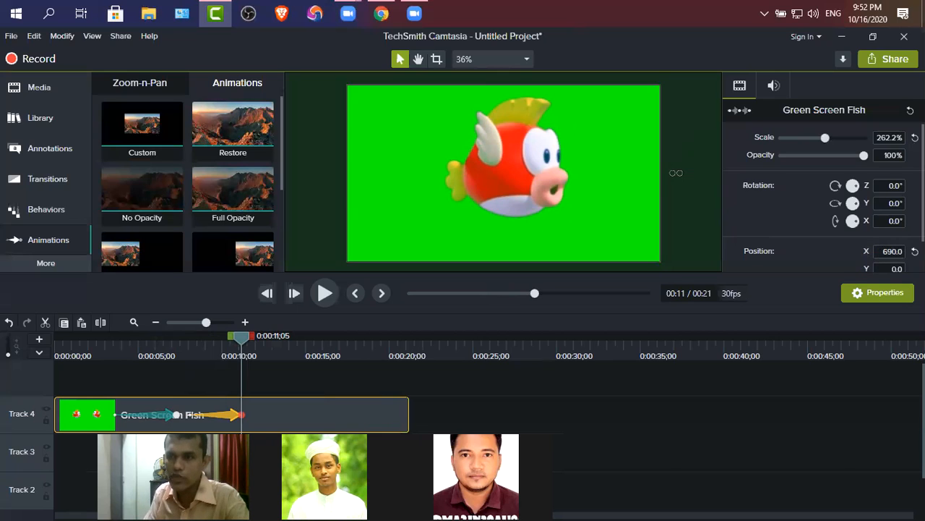
{"action": "left_click", "coordinate": [914, 251]}
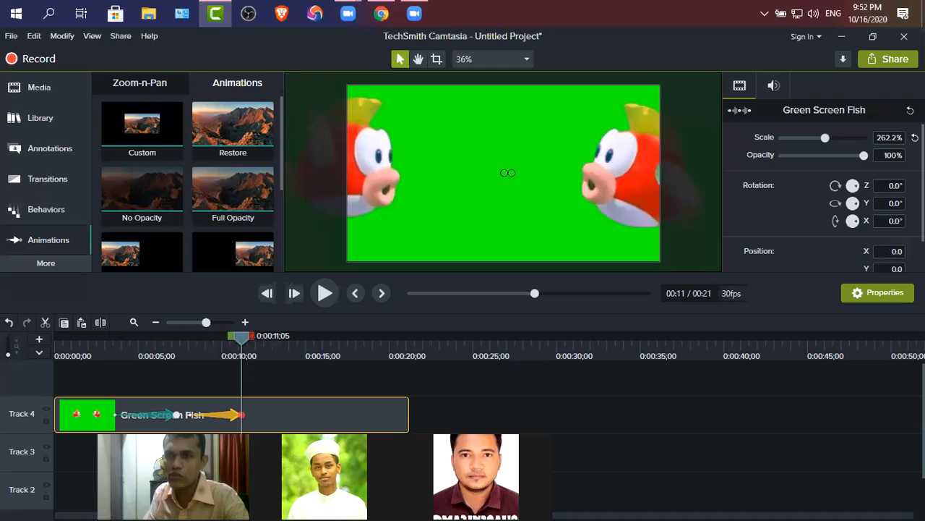
{"action": "left_click", "coordinate": [914, 136]}
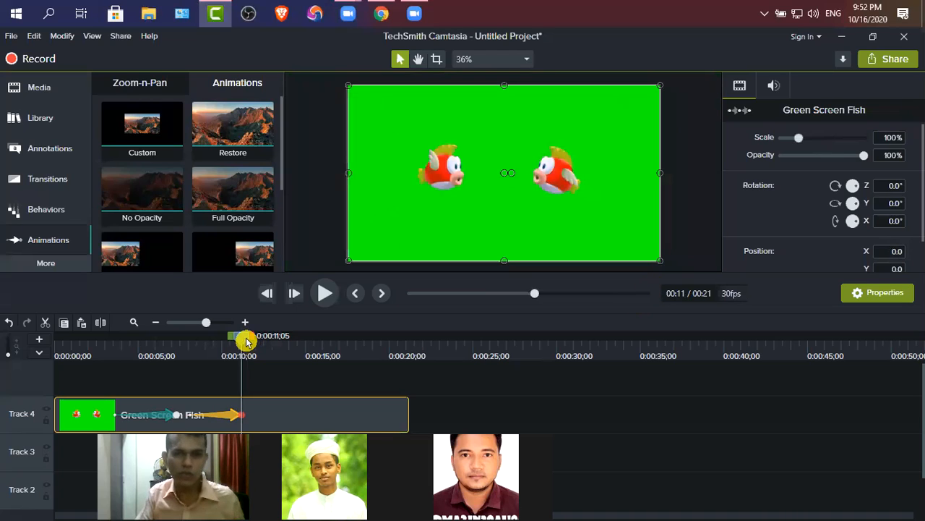
- Play the fish clip from about 2.5 seconds to review both zoom animations
{"action": "left_click_drag", "start_coordinate": [243, 338], "coordinate": [97, 342]}
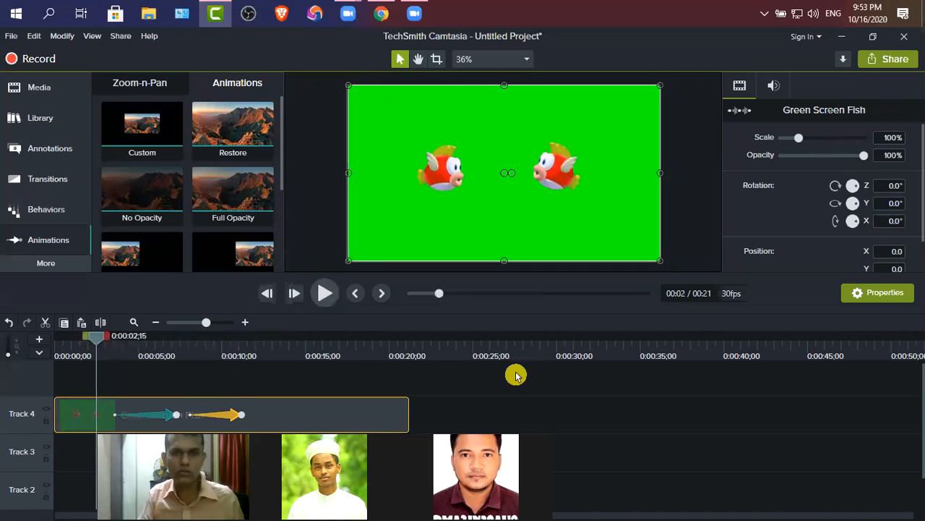
{"action": "key", "text": "space"}
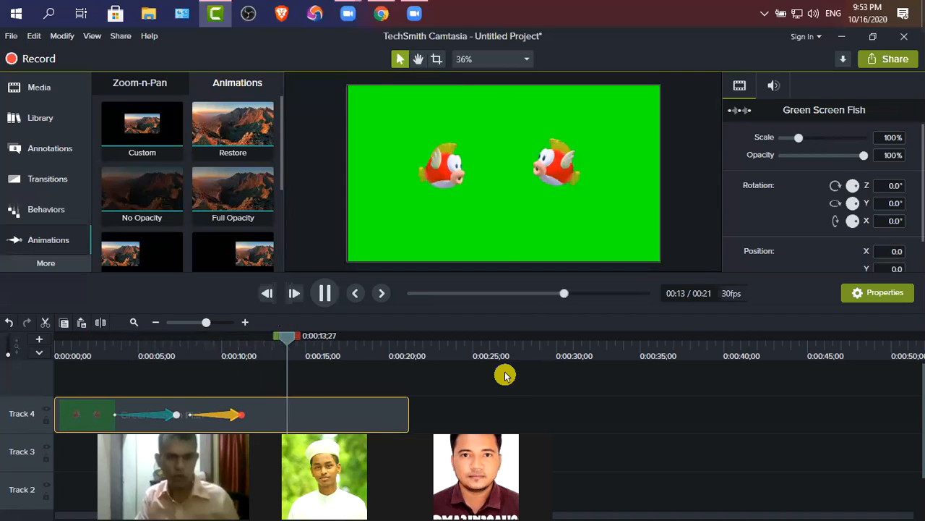
{"action": "left_click", "coordinate": [325, 294]}
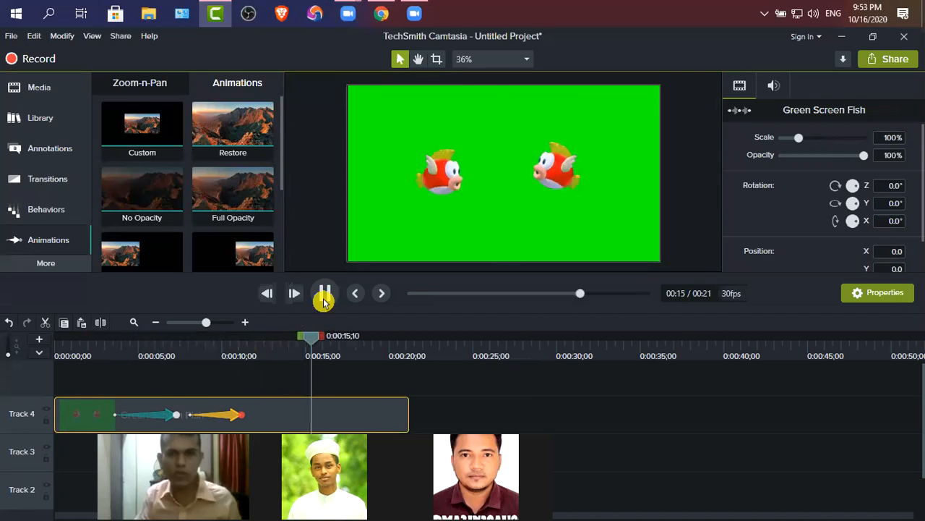
- Shift the fish clip to an X position of about -39 and set its Z rotation to 45°
{"action": "left_click", "coordinate": [227, 419]}
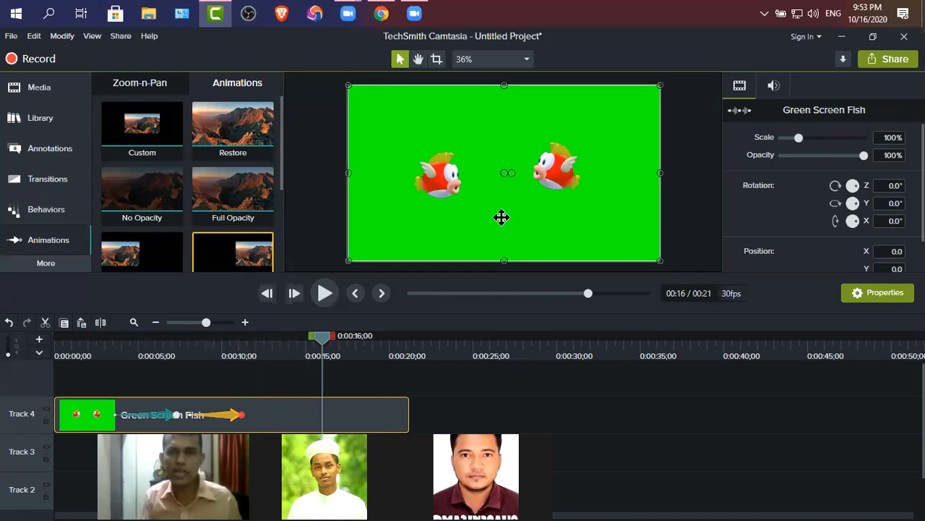
{"action": "left_click_drag", "start_coordinate": [547, 210], "coordinate": [491, 219]}
{"action": "left_click", "coordinate": [874, 206]}
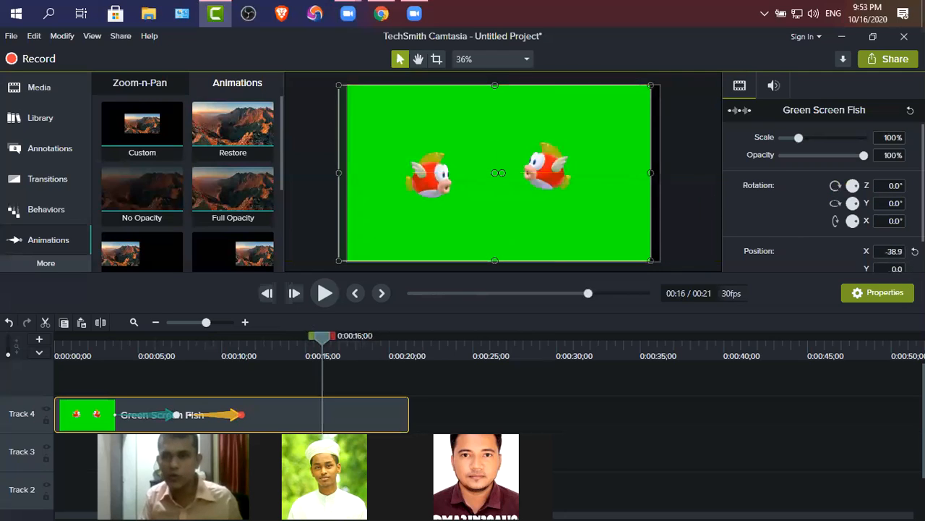
{"action": "left_click", "coordinate": [897, 187]}
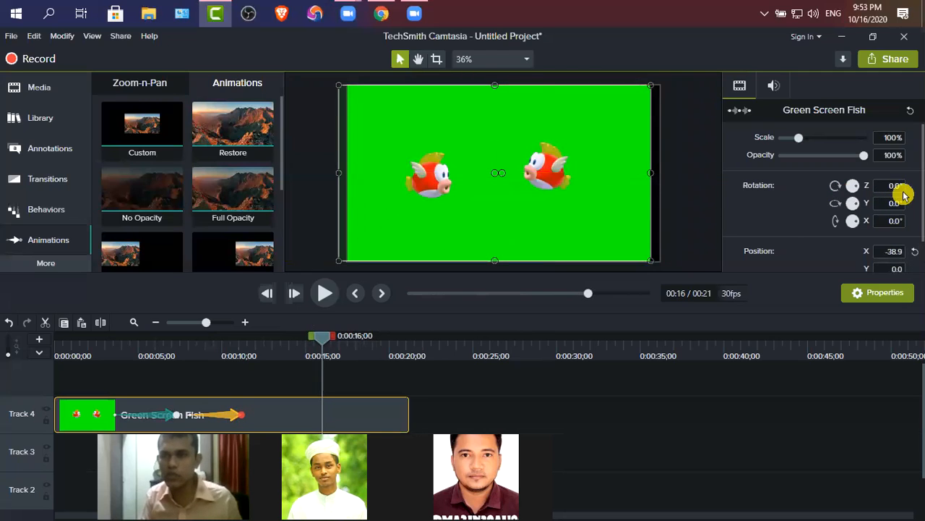
{"action": "left_click", "coordinate": [862, 228]}
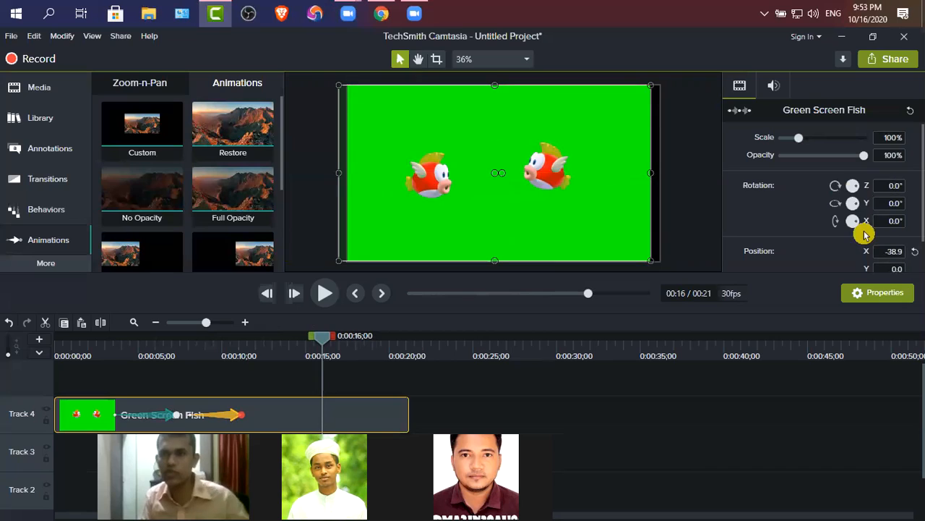
{"action": "key", "text": "BackSpace"}
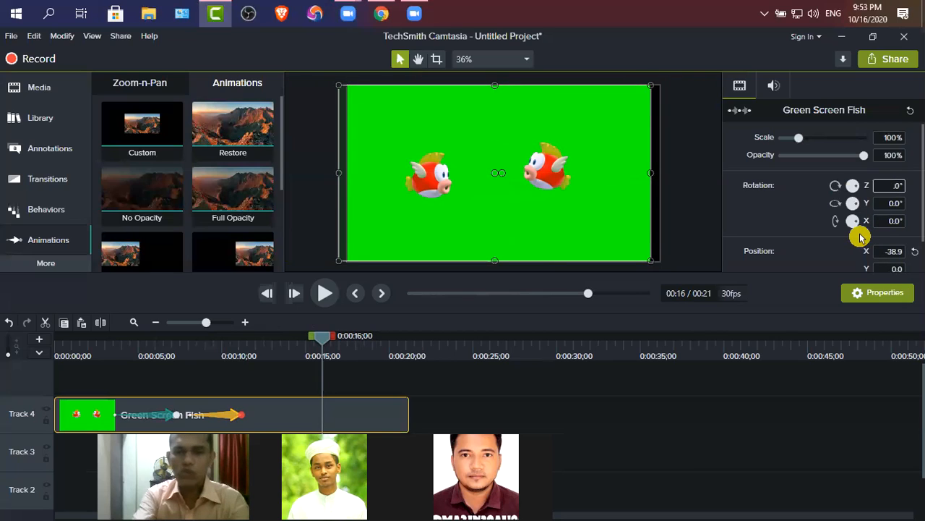
{"action": "type", "text": "45"}
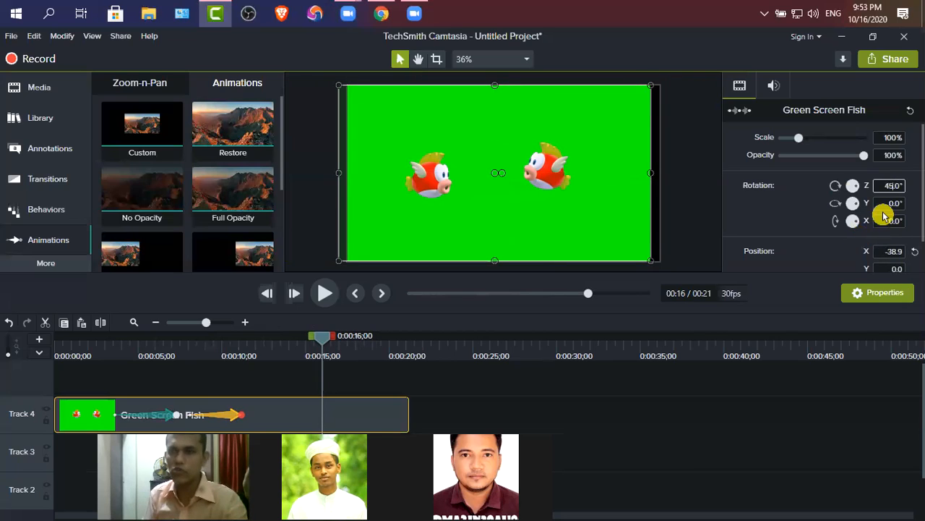
{"action": "left_click", "coordinate": [886, 220]}
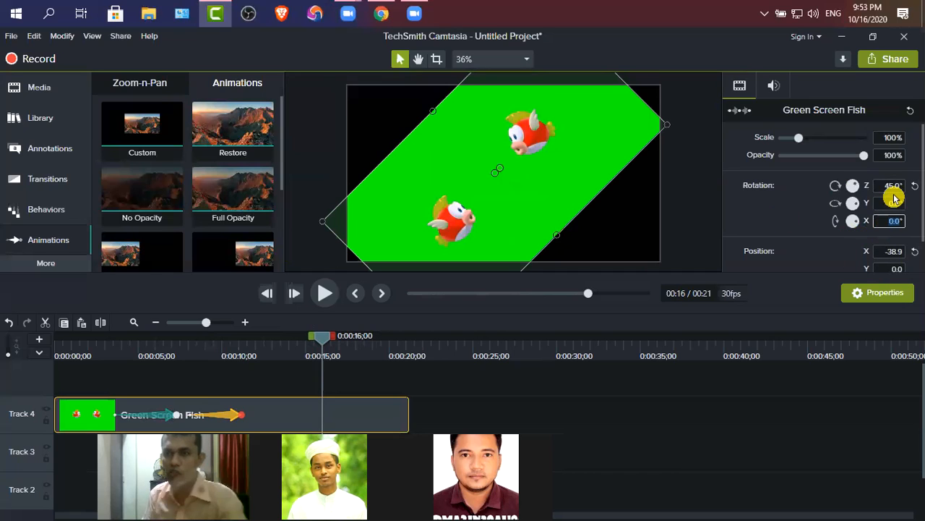
{"action": "left_click", "coordinate": [607, 247]}
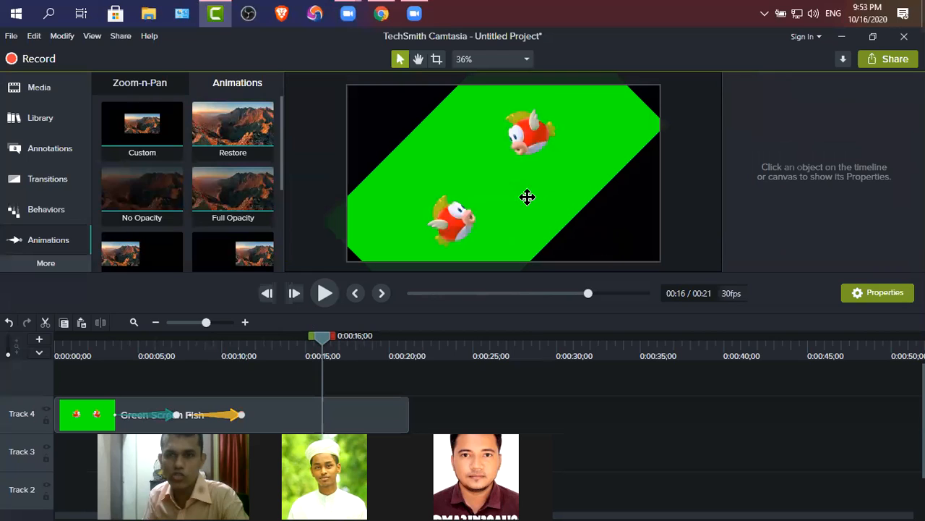
- Enlarge the rotated fish clip to about 211% and position it near the canvas centre so it fills the frame
{"action": "left_click", "coordinate": [561, 239]}
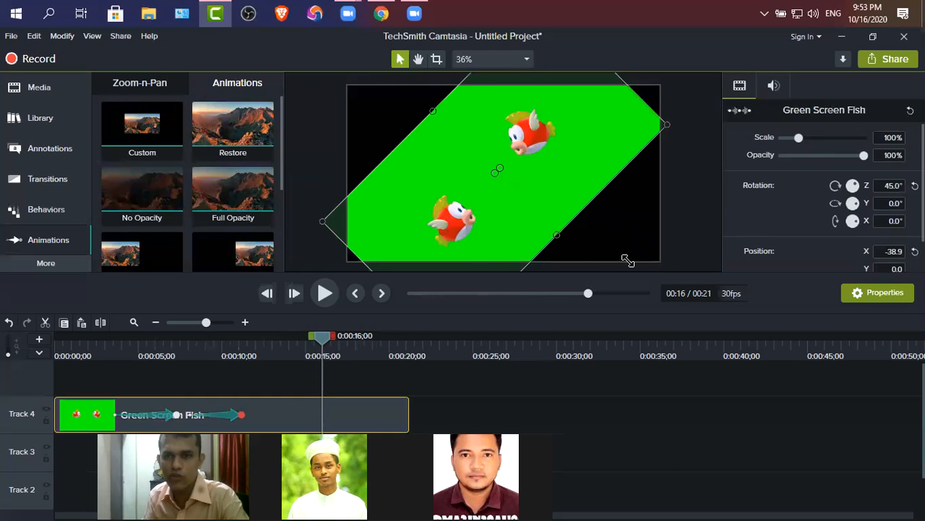
{"action": "left_click_drag", "start_coordinate": [628, 260], "coordinate": [665, 268]}
{"action": "left_click_drag", "start_coordinate": [558, 217], "coordinate": [350, 64]}
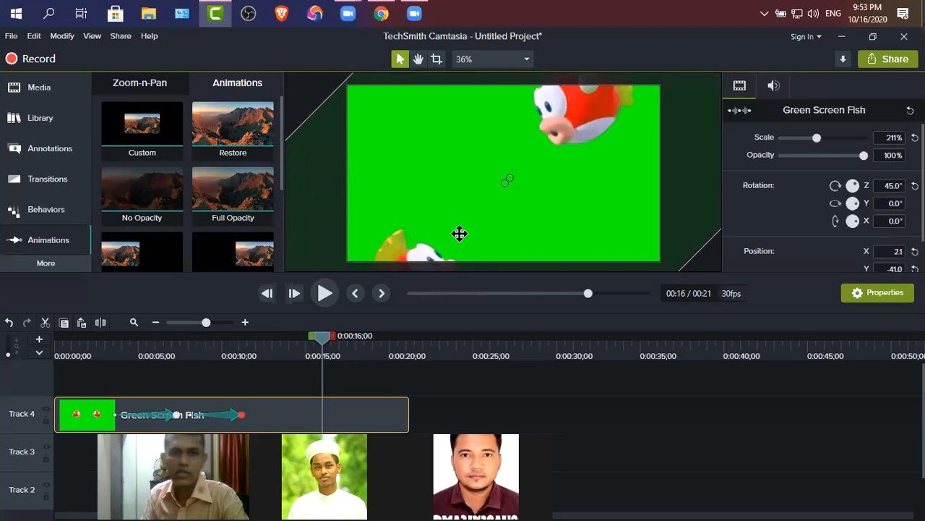
- Play the timeline from about 2.5 seconds to check the second animation with its rotation and enlargement
{"action": "left_click", "coordinate": [96, 353]}
{"action": "key", "text": "space"}
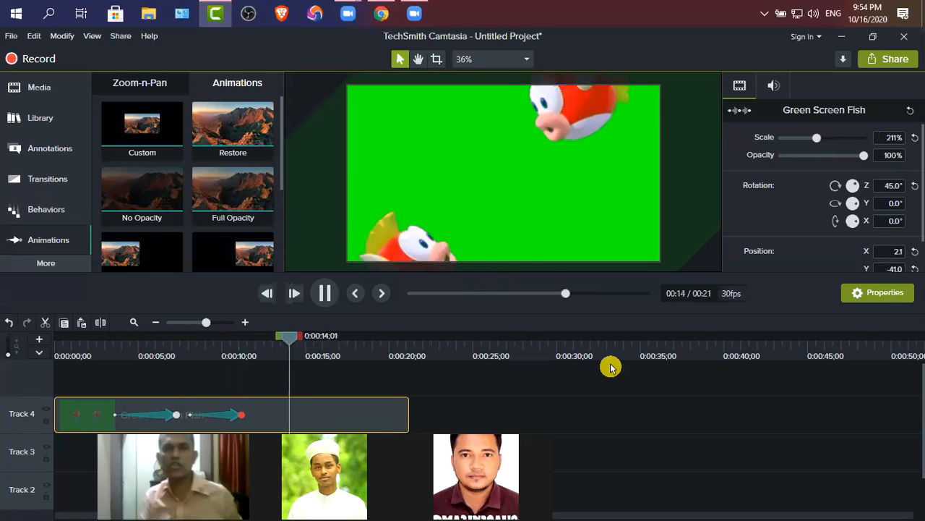
{"action": "left_click", "coordinate": [327, 293]}
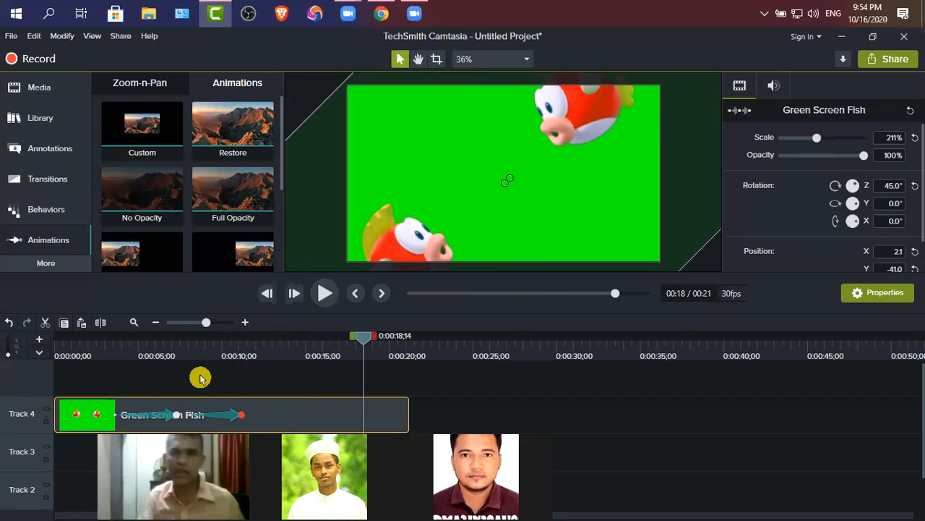
- Centre the rotated fish clip on the canvas
{"action": "left_click_drag", "start_coordinate": [500, 180], "coordinate": [434, 206]}
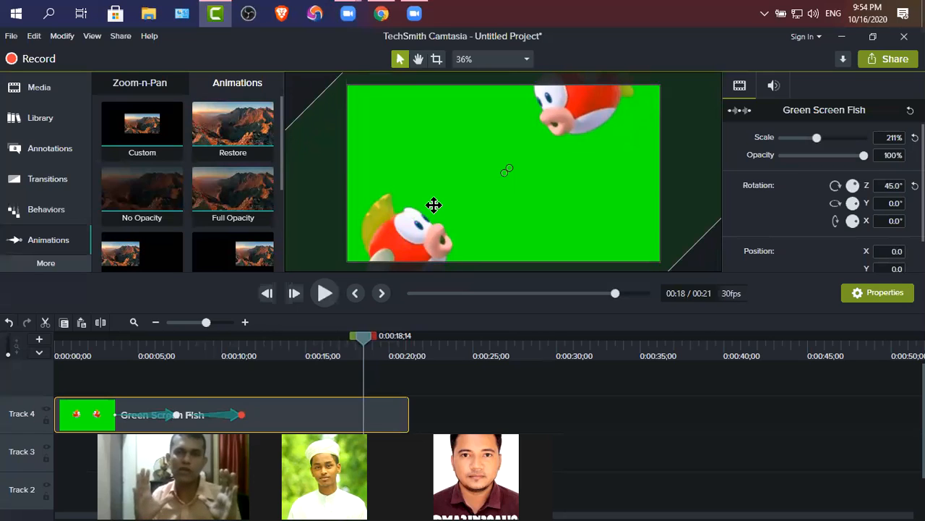
{"action": "left_click", "coordinate": [125, 121]}
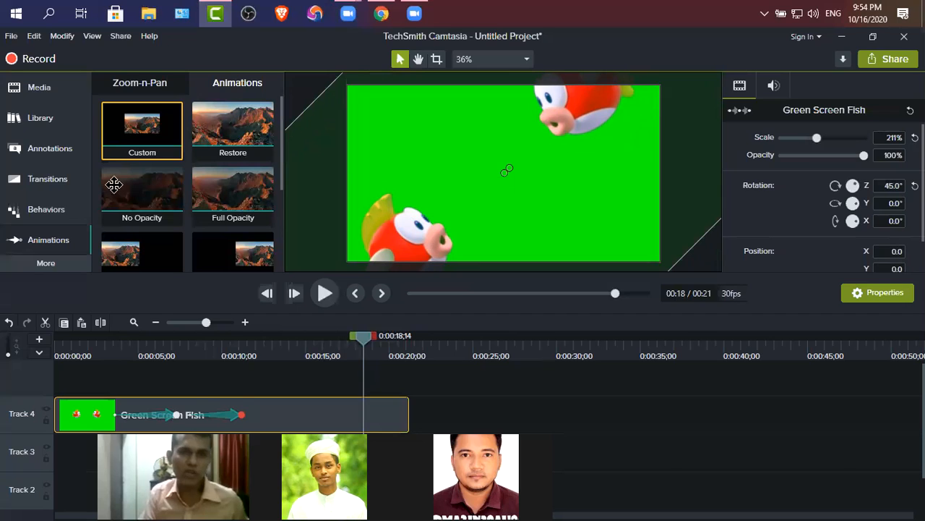
{"action": "left_click", "coordinate": [201, 423]}
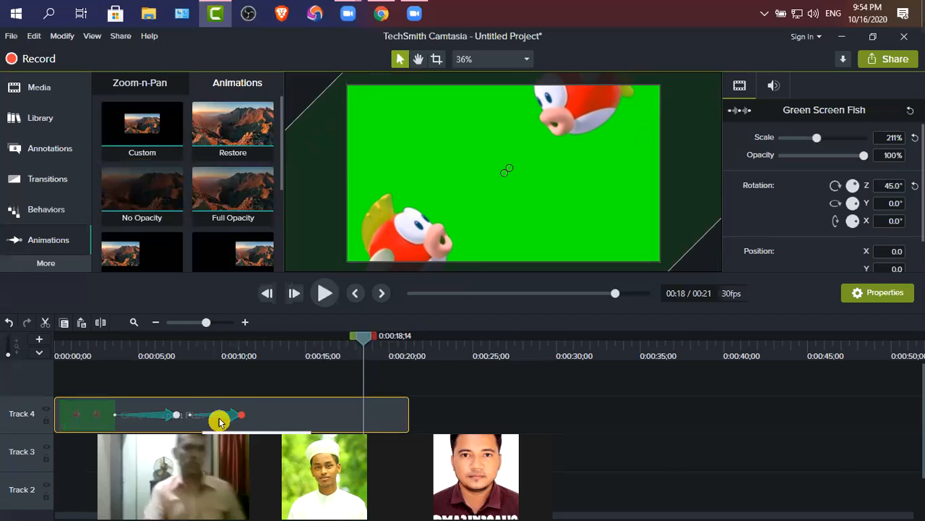
{"action": "left_click", "coordinate": [170, 190]}
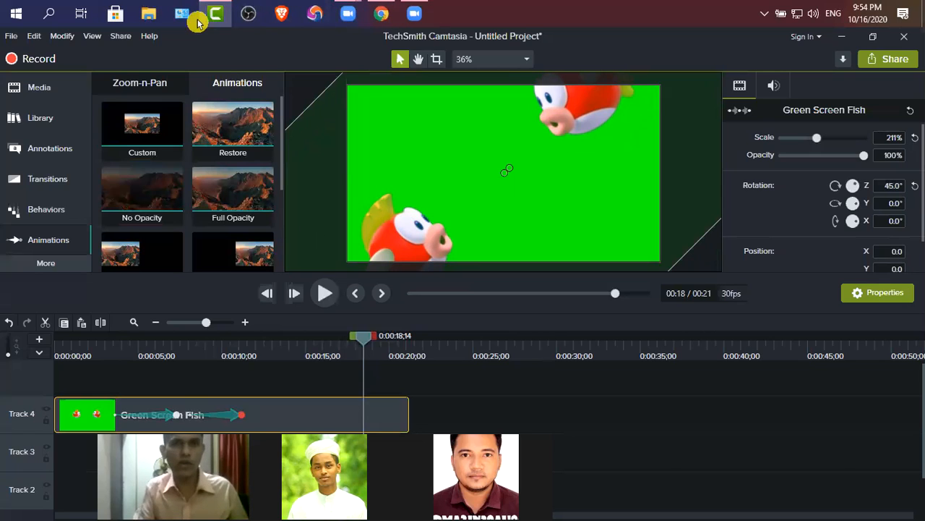
- Switch to Chrome and review the Video Editing 2nd Class topics in the 04 Class Topic outline in Dynalist
{"action": "left_click", "coordinate": [383, 15]}
{"action": "scroll", "coordinate": [470, 316], "scroll_direction": "down", "scroll_amount": 1}
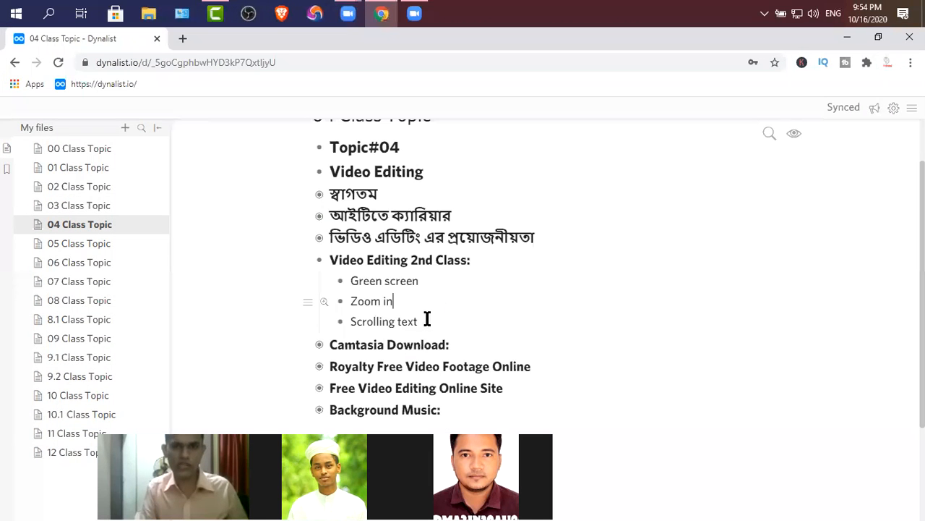
{"action": "scroll", "coordinate": [426, 319], "scroll_direction": "down", "scroll_amount": 1}
{"action": "triple_click", "coordinate": [338, 318]}
{"action": "left_click", "coordinate": [438, 312]}
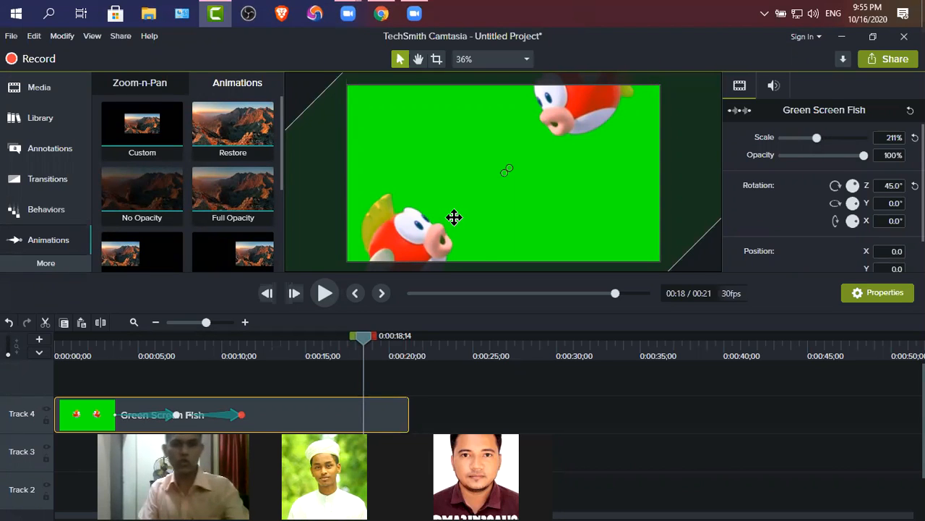
- In Camtasia, undo the series of scale, position, rotation and animation edits made to the fish clip
{"action": "key", "text": "ctrl+z"}
{"action": "key", "text": "ctrl+z"}
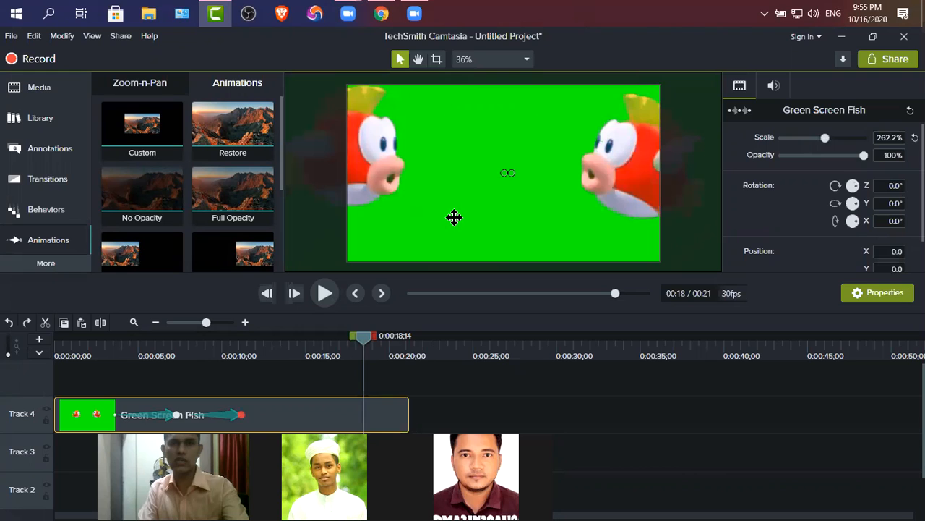
{"action": "key", "text": "ctrl+z"}
{"action": "key", "text": "ctrl+z"}
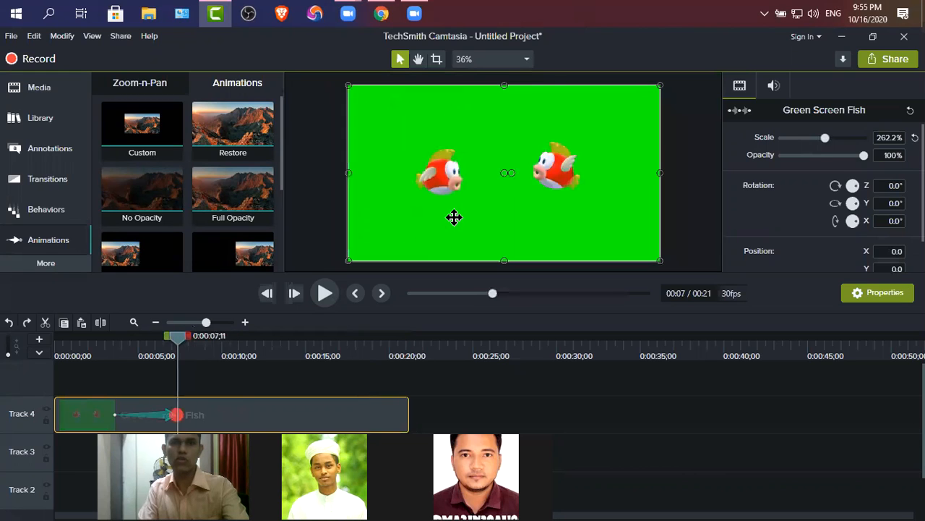
{"action": "key", "text": "ctrl+y"}
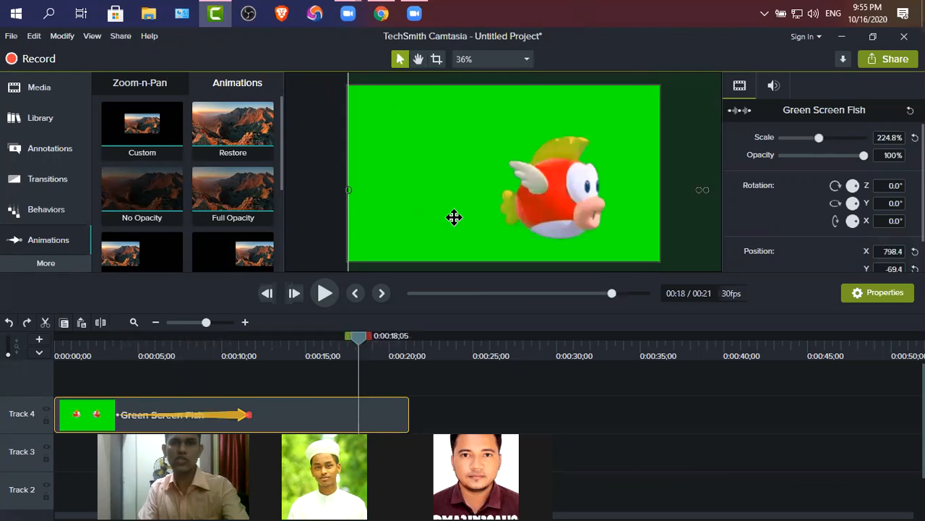
{"action": "key", "text": "ctrl+z"}
{"action": "key", "text": "ctrl+z"}
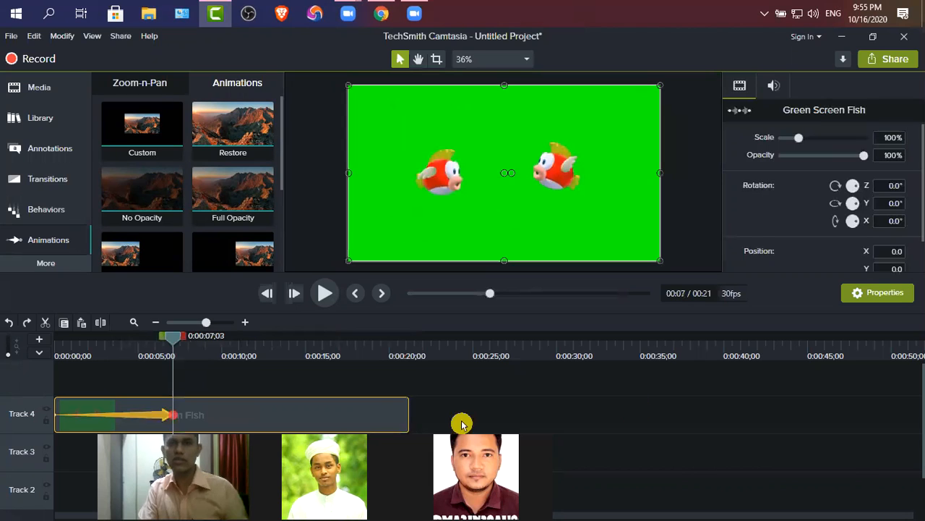
- Delete the Green Screen Fish clip from Track 4 and show the project's media files
{"action": "key", "text": "Delete"}
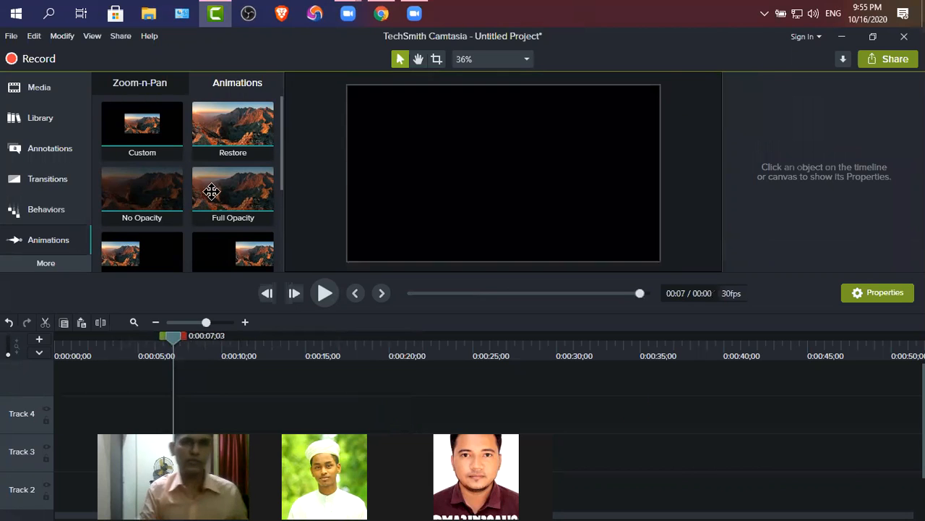
{"action": "left_click", "coordinate": [42, 92]}
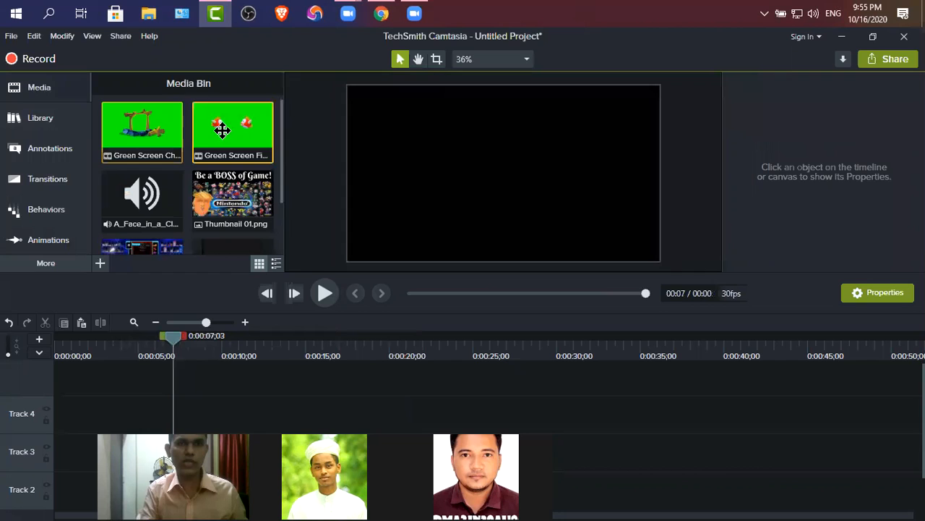
- Place the Green Screen Fish clip at the start of Track 4 and show the annotation shapes
{"action": "left_click_drag", "start_coordinate": [194, 249], "coordinate": [7, 406]}
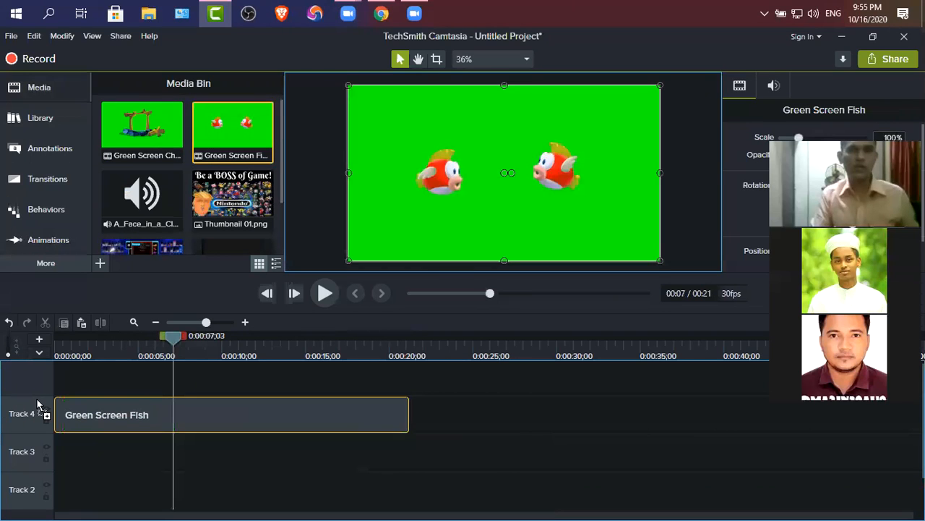
{"action": "left_click", "coordinate": [213, 415]}
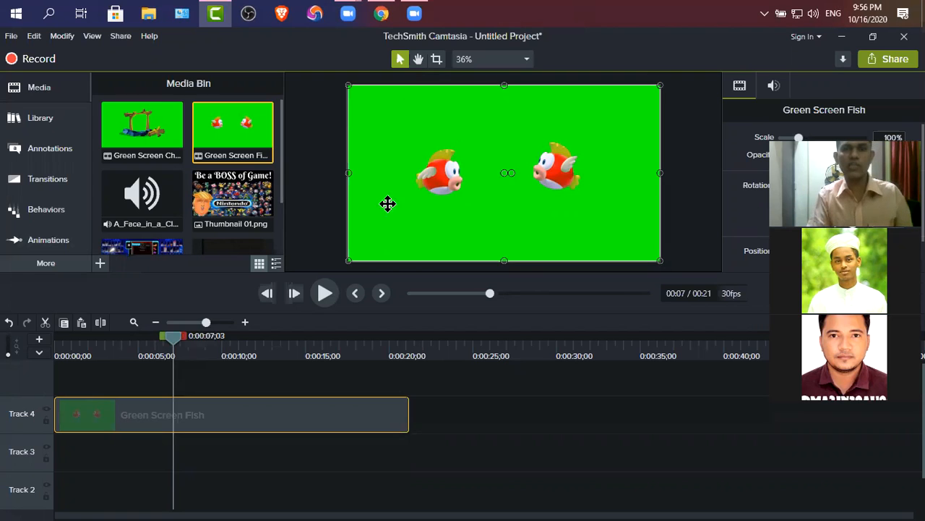
{"action": "left_click", "coordinate": [39, 160]}
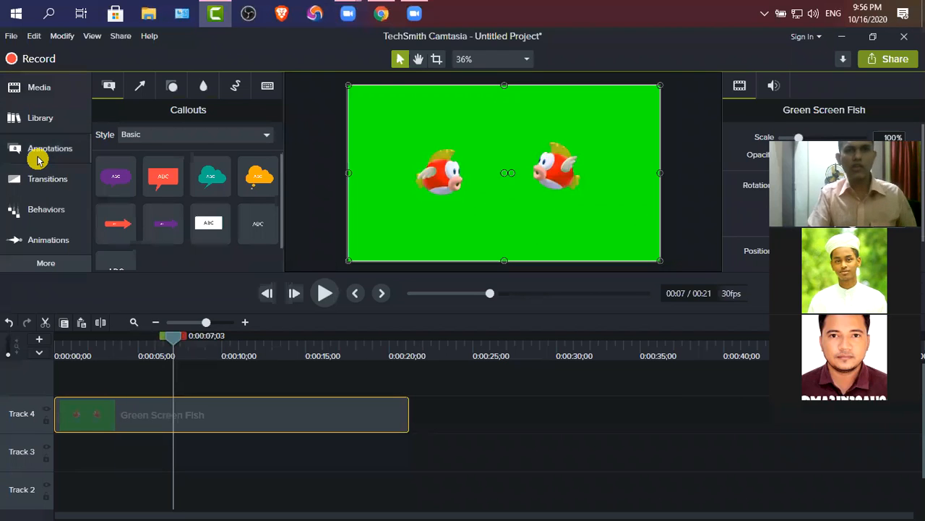
{"action": "left_click", "coordinate": [172, 87]}
{"action": "left_click", "coordinate": [218, 174]}
{"action": "left_click", "coordinate": [260, 178]}
{"action": "left_click_drag", "start_coordinate": [260, 177], "coordinate": [175, 394]}
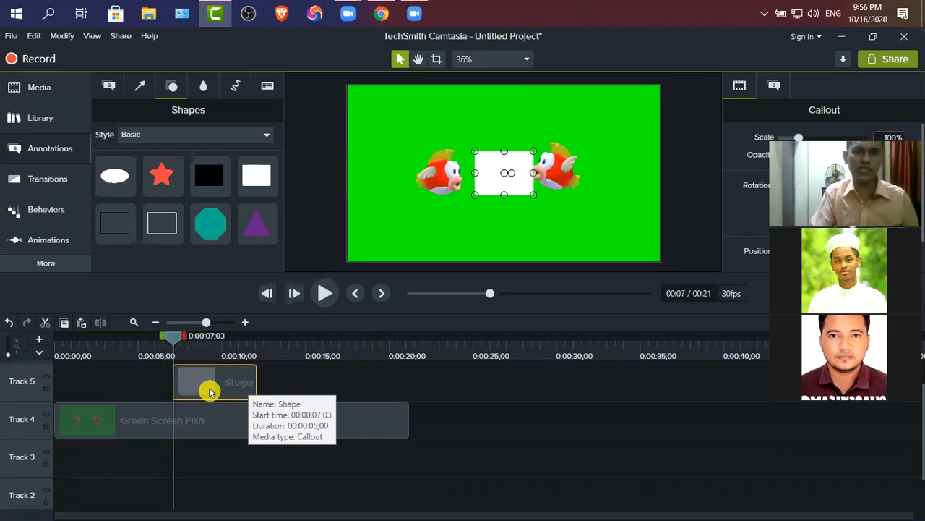
{"action": "left_click_drag", "start_coordinate": [203, 390], "coordinate": [326, 399]}
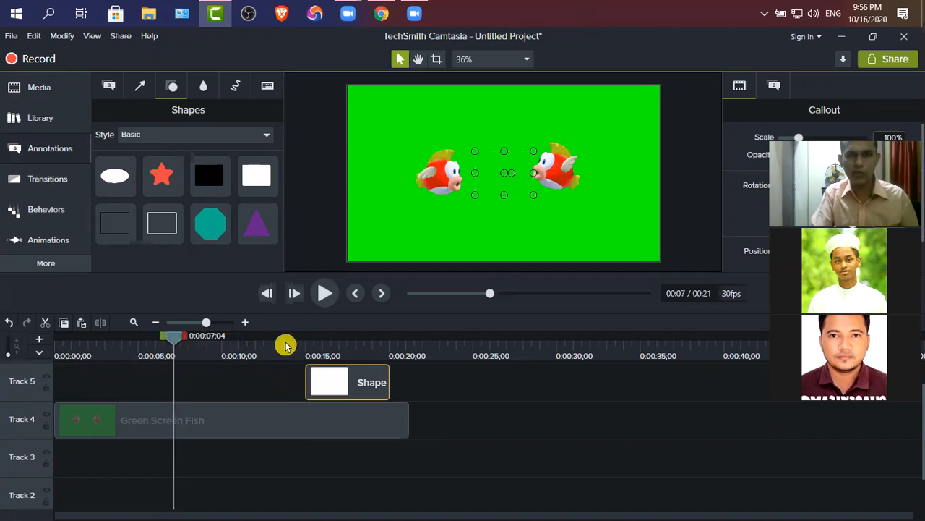
{"action": "left_click", "coordinate": [314, 346]}
{"action": "left_click_drag", "start_coordinate": [474, 180], "coordinate": [350, 176]}
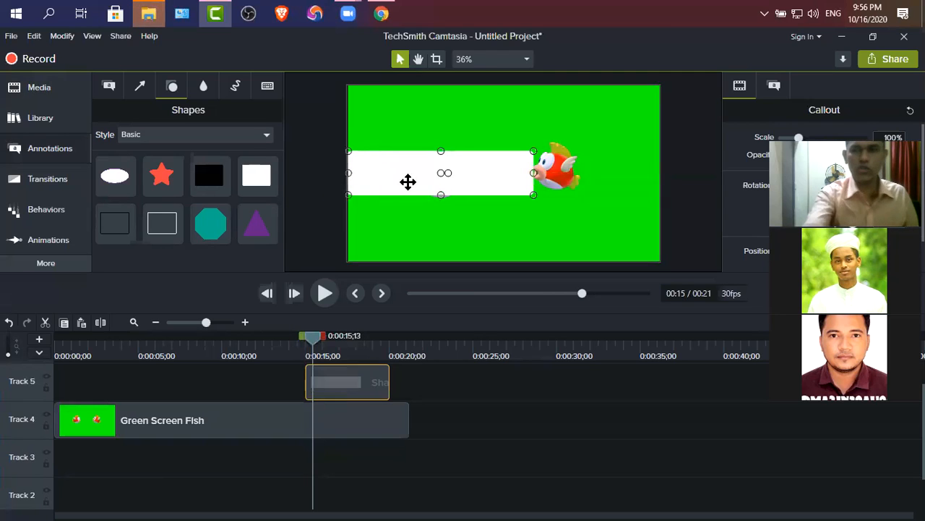
{"action": "key", "text": "Delete"}
- Add a black rectangle on Track 5 at 0:00:15;13, shaped as a full-width strip along the canvas's lower edge with 67% opacity
{"action": "left_click_drag", "start_coordinate": [216, 165], "coordinate": [315, 389]}
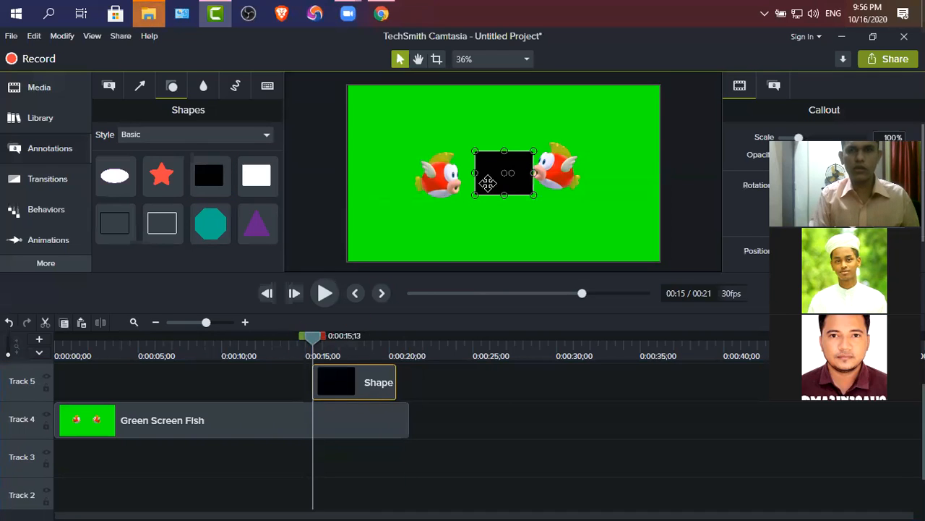
{"action": "left_click_drag", "start_coordinate": [453, 174], "coordinate": [328, 174]}
{"action": "left_click_drag", "start_coordinate": [553, 173], "coordinate": [655, 178]}
{"action": "left_click_drag", "start_coordinate": [505, 150], "coordinate": [521, 255]}
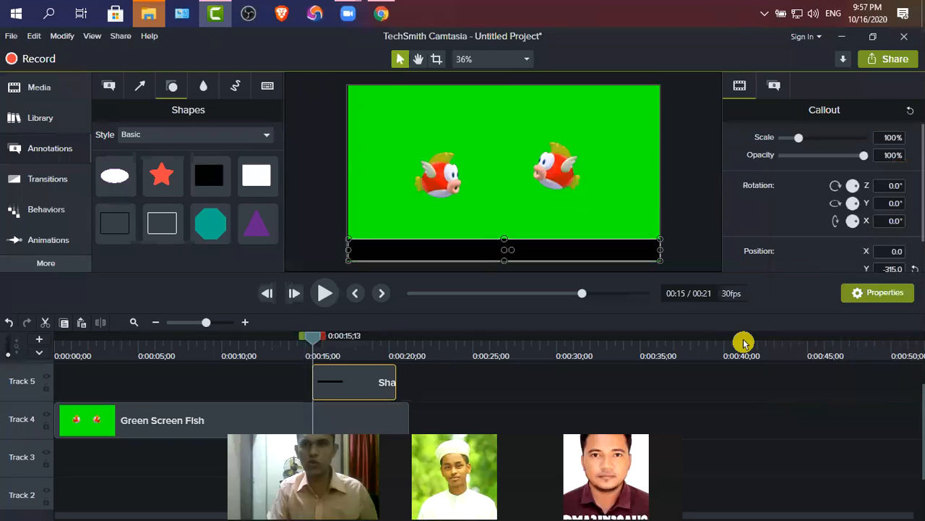
{"action": "left_click_drag", "start_coordinate": [866, 159], "coordinate": [838, 163]}
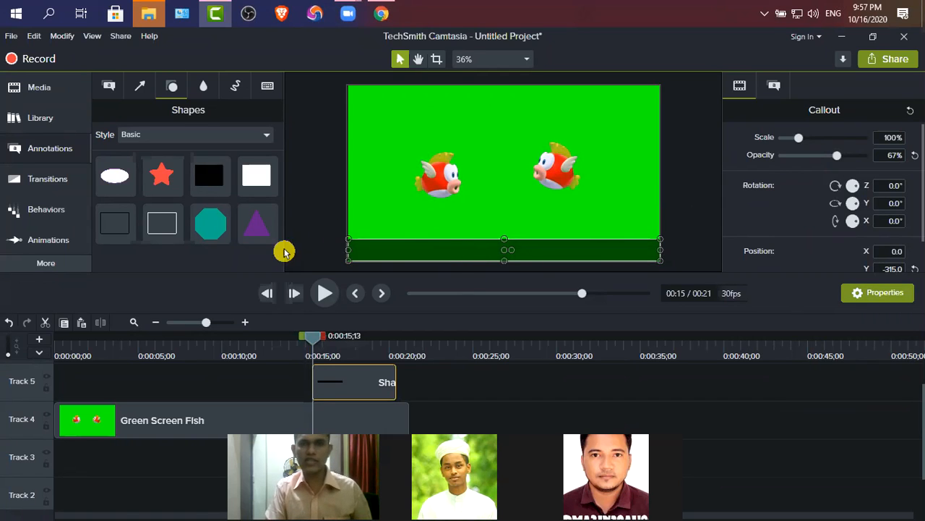
- Add the large plain ABC text callout from the Basic style on a new Track 6 at 0:00:15;13
{"action": "left_click", "coordinate": [113, 89]}
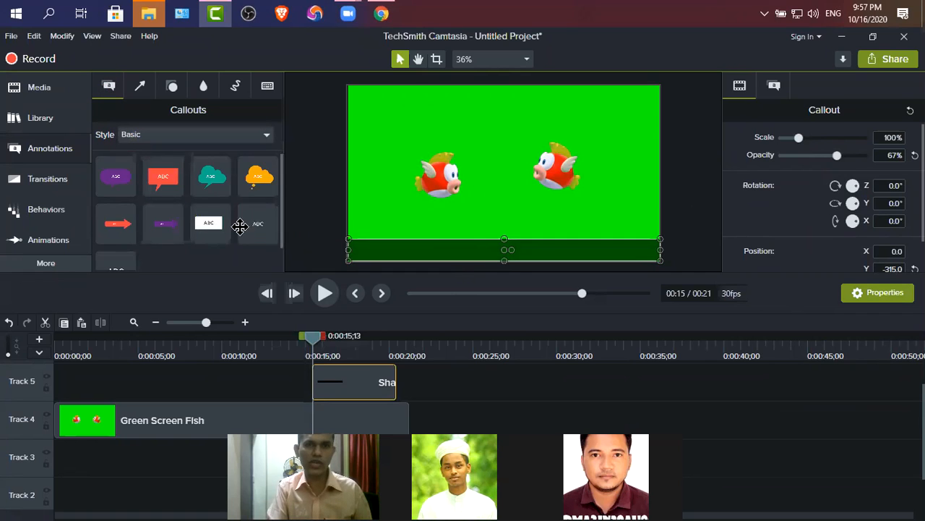
{"action": "scroll", "coordinate": [211, 226], "scroll_direction": "down", "scroll_amount": 1}
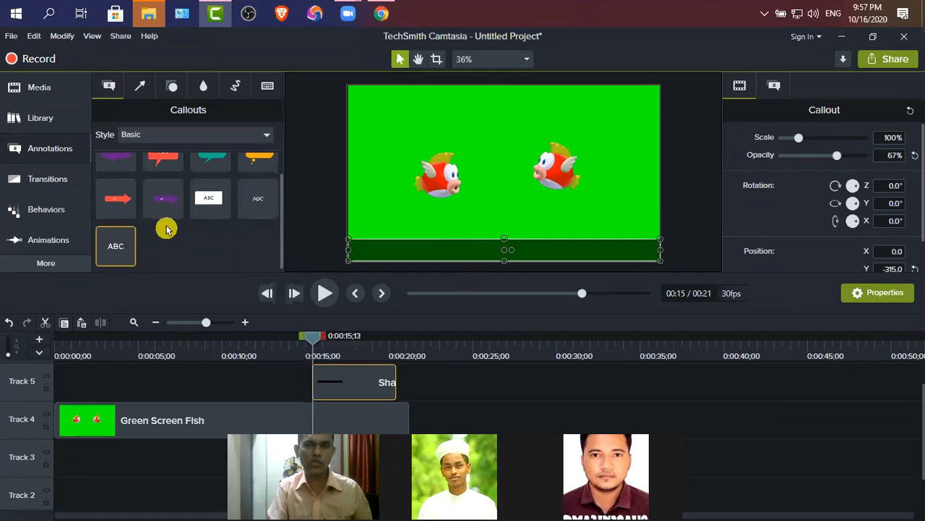
{"action": "left_click_drag", "start_coordinate": [115, 246], "coordinate": [499, 378]}
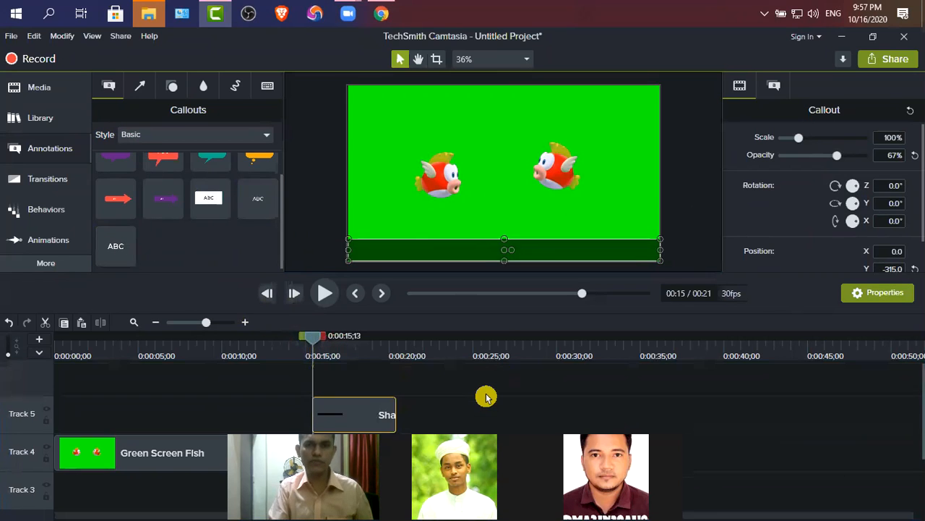
{"action": "left_click_drag", "start_coordinate": [116, 246], "coordinate": [315, 384]}
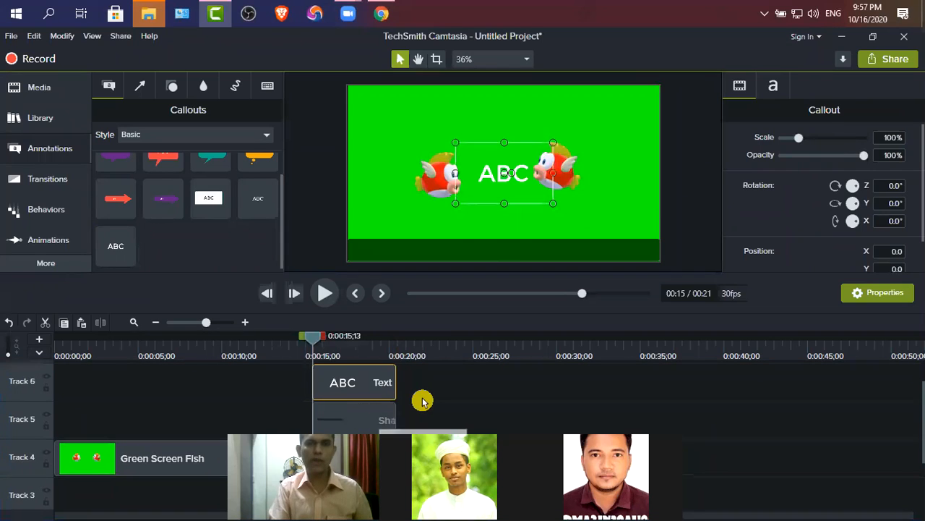
- Try extending the Shape clip on Track 5 to 0:00:08;21, and trim it back to the Text clip's end
{"action": "scroll", "coordinate": [372, 408], "scroll_direction": "down", "scroll_amount": 1}
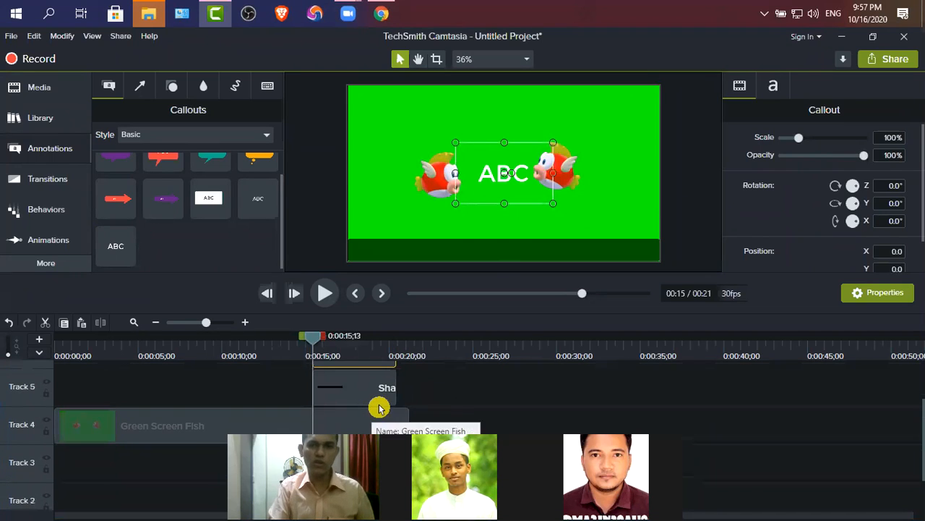
{"action": "left_click", "coordinate": [384, 399]}
{"action": "left_click", "coordinate": [397, 391]}
{"action": "left_click", "coordinate": [392, 387]}
{"action": "left_click", "coordinate": [399, 390]}
{"action": "left_click", "coordinate": [384, 391]}
{"action": "left_click", "coordinate": [400, 391]}
{"action": "left_click", "coordinate": [398, 389]}
{"action": "left_click_drag", "start_coordinate": [398, 389], "coordinate": [459, 390]}
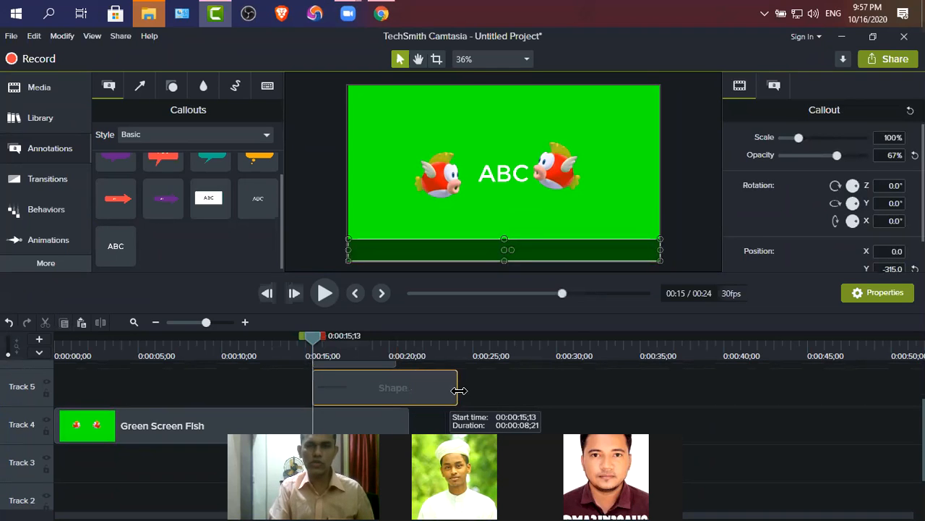
{"action": "scroll", "coordinate": [366, 378], "scroll_direction": "up", "scroll_amount": 1}
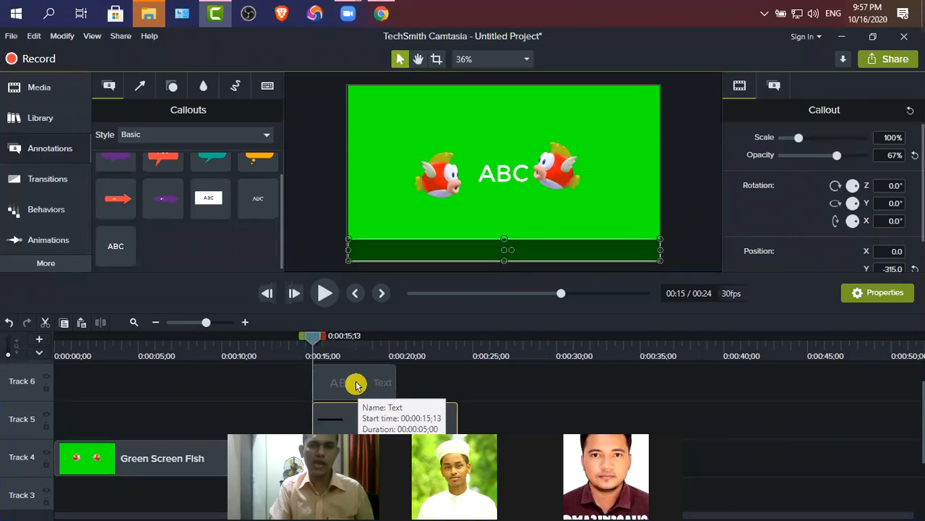
{"action": "scroll", "coordinate": [506, 383], "scroll_direction": "down", "scroll_amount": 1}
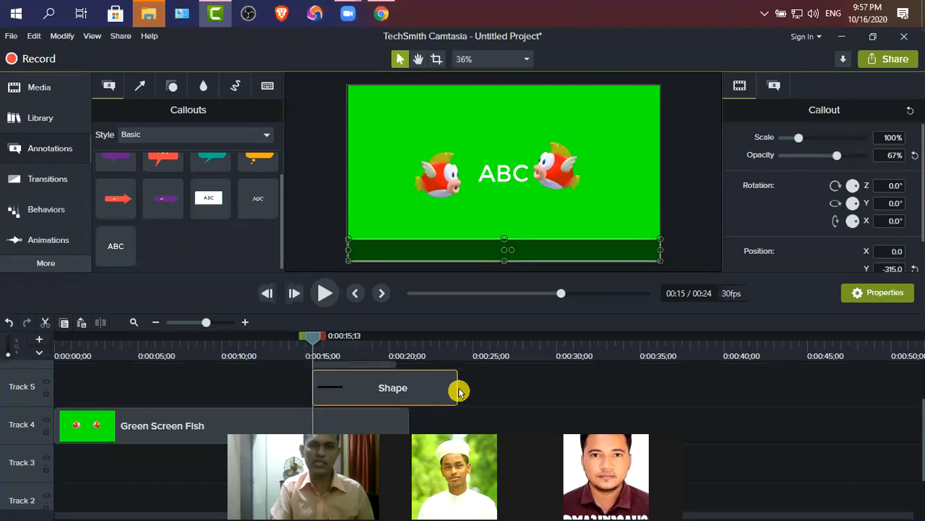
{"action": "left_click_drag", "start_coordinate": [456, 388], "coordinate": [395, 389]}
{"action": "scroll", "coordinate": [466, 389], "scroll_direction": "up", "scroll_amount": 1}
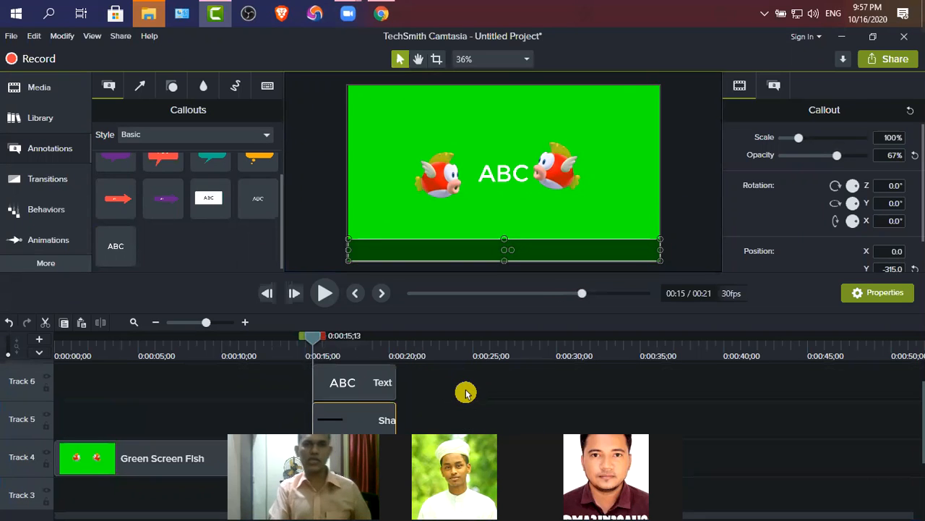
- Move and resize the ABC text callout to cover the dark strip along the canvas's lower edge
{"action": "left_click_drag", "start_coordinate": [495, 174], "coordinate": [348, 250]}
{"action": "left_click_drag", "start_coordinate": [531, 251], "coordinate": [655, 251]}
{"action": "left_click_drag", "start_coordinate": [504, 221], "coordinate": [504, 264]}
- Replace the callout's ABC text with "Plz subscribe my channel"
{"action": "double_click", "coordinate": [518, 251]}
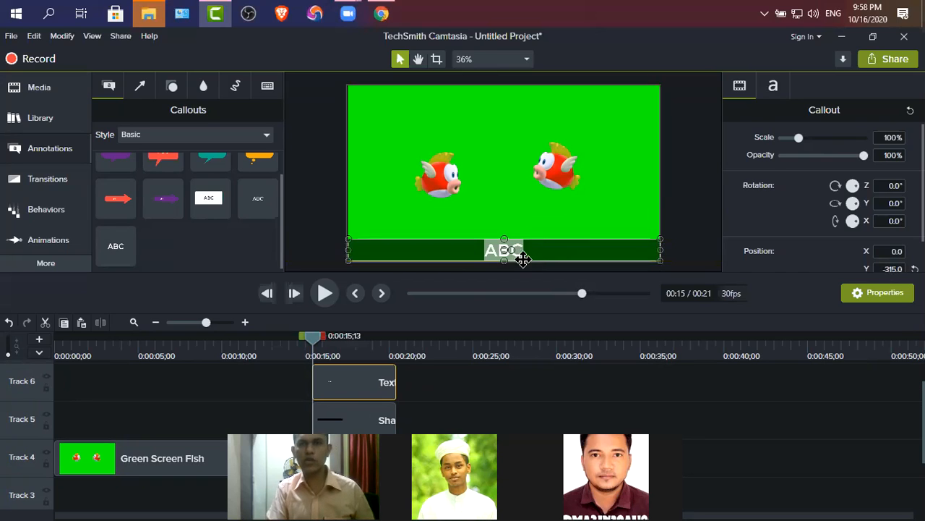
{"action": "type", "text": "Piz subscri"}
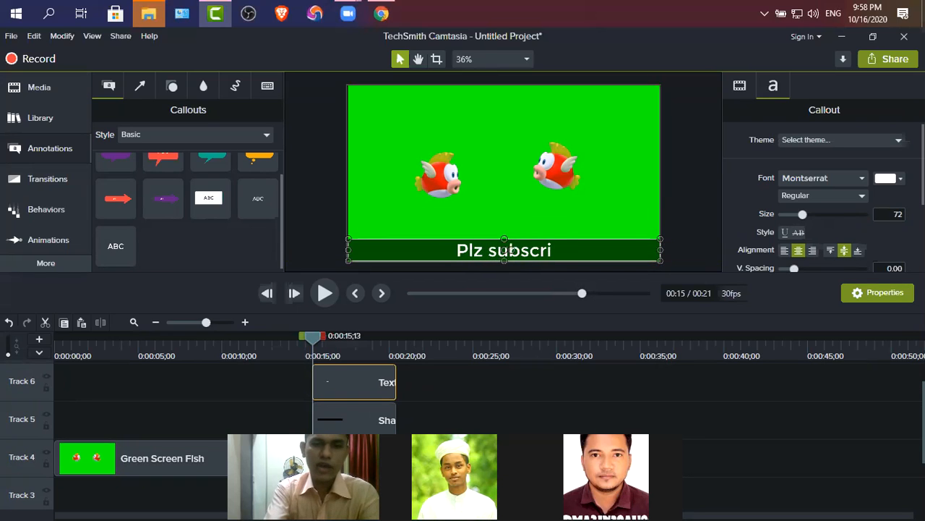
{"action": "type", "text": "be my ch"}
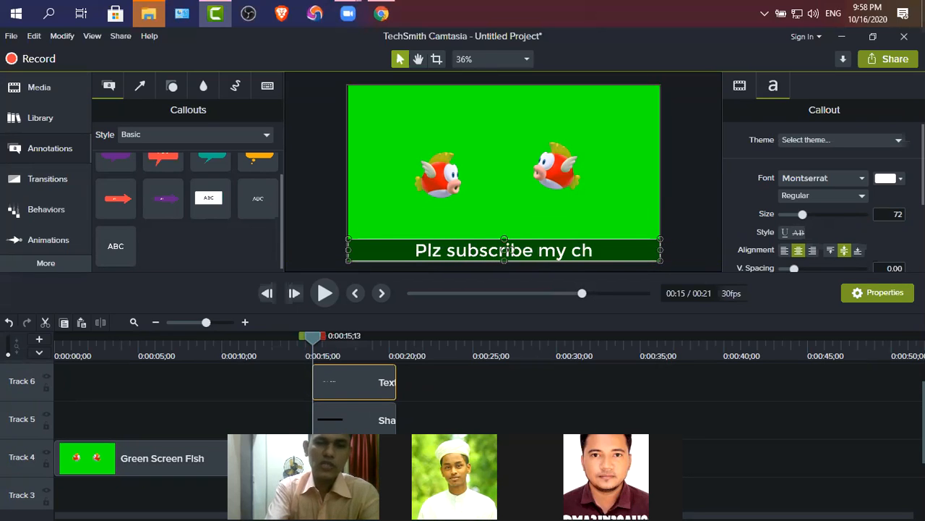
{"action": "type", "text": "annel"}
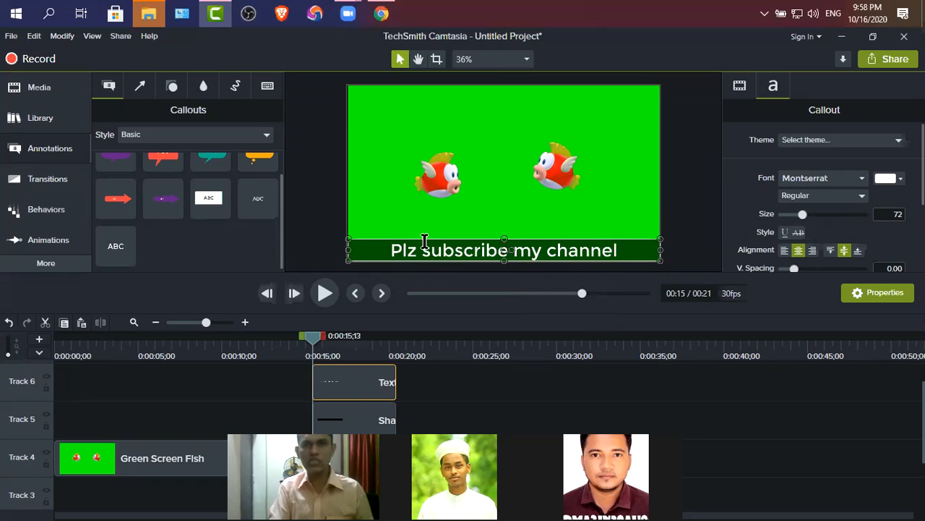
{"action": "left_click", "coordinate": [384, 149]}
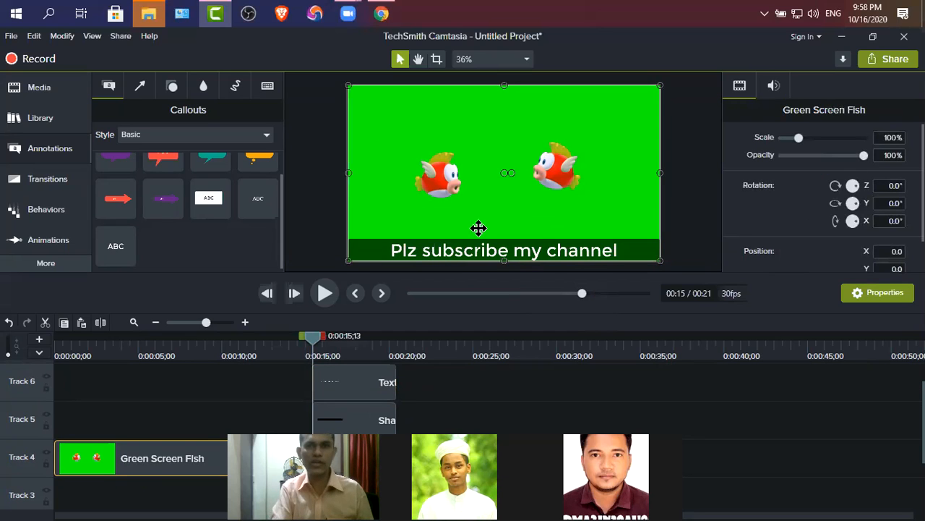
- Apply the Drifting behavior to the Text clip on Track 6 and play it back from just before the clip
{"action": "left_click", "coordinate": [39, 212]}
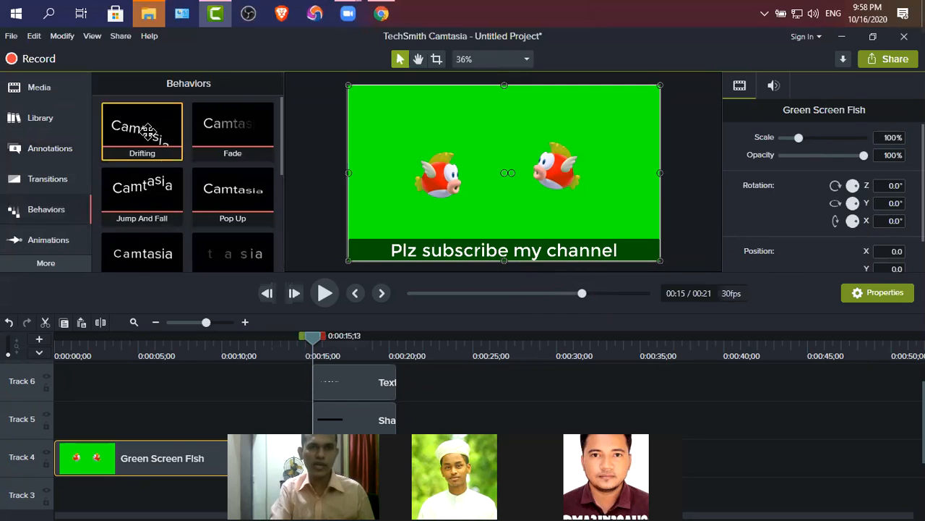
{"action": "left_click_drag", "start_coordinate": [146, 132], "coordinate": [329, 381]}
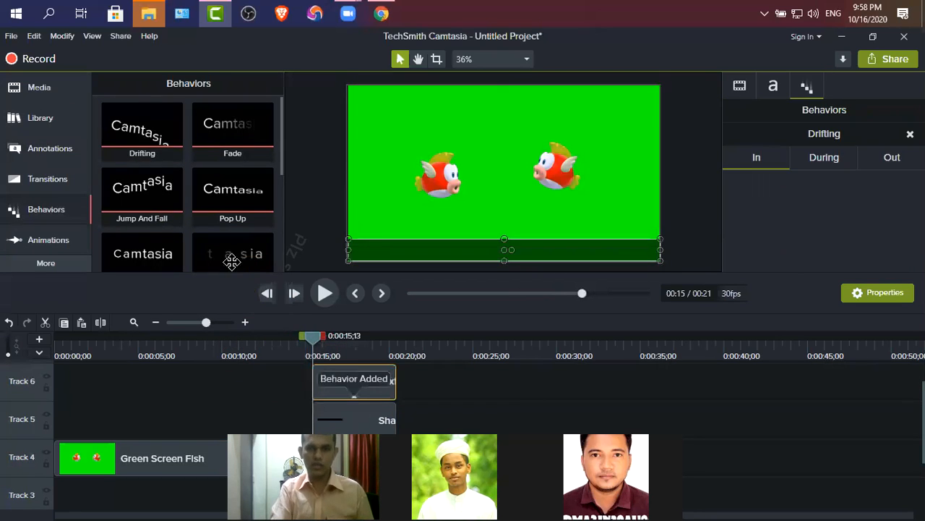
{"action": "left_click_drag", "start_coordinate": [310, 337], "coordinate": [299, 337]}
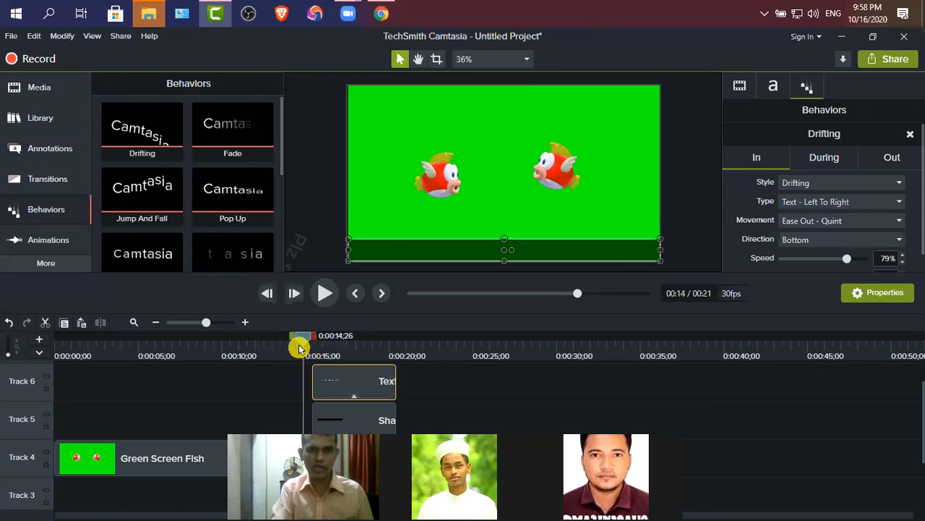
{"action": "key", "text": "space"}
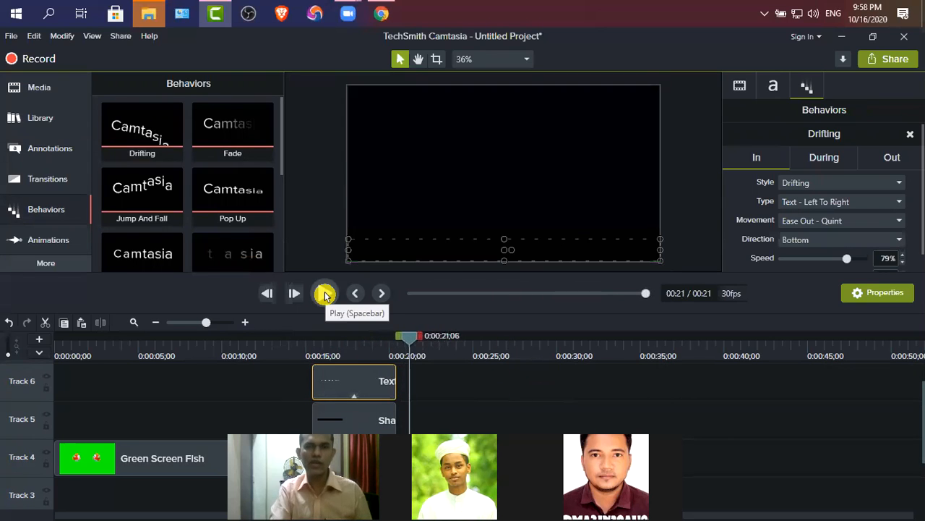
- Extend the Text and Shape clips on Tracks 6 and 5 back to the start of the timeline
{"action": "left_click_drag", "start_coordinate": [416, 344], "coordinate": [288, 345]}
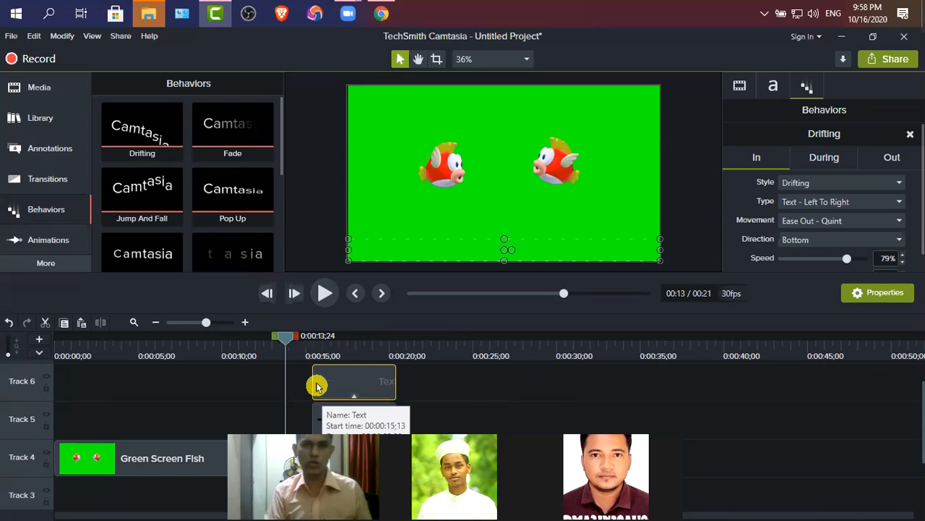
{"action": "left_click_drag", "start_coordinate": [314, 378], "coordinate": [55, 379]}
{"action": "left_click_drag", "start_coordinate": [312, 418], "coordinate": [55, 417]}
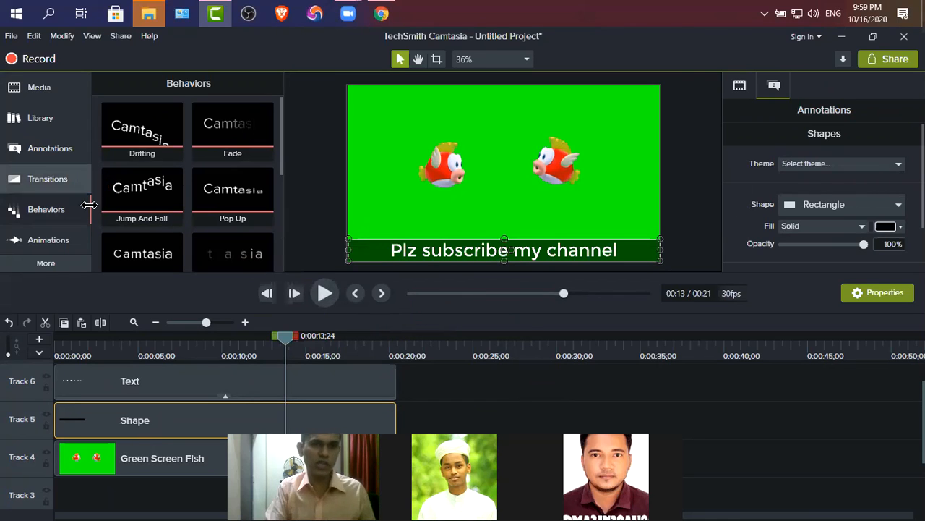
- Add a Custom animation to the Text clip on Track 6 and stretch its arrow from the clip's start nearly to its end
{"action": "left_click", "coordinate": [37, 246]}
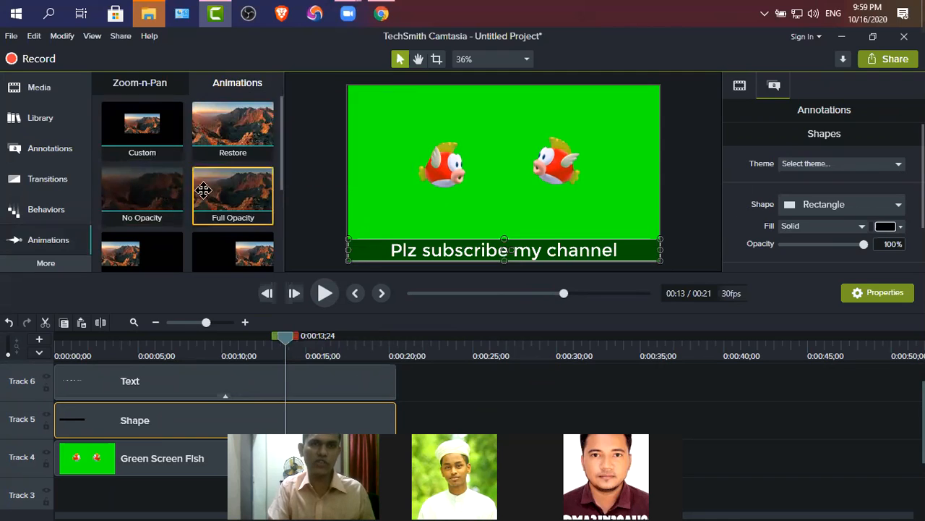
{"action": "left_click", "coordinate": [245, 85]}
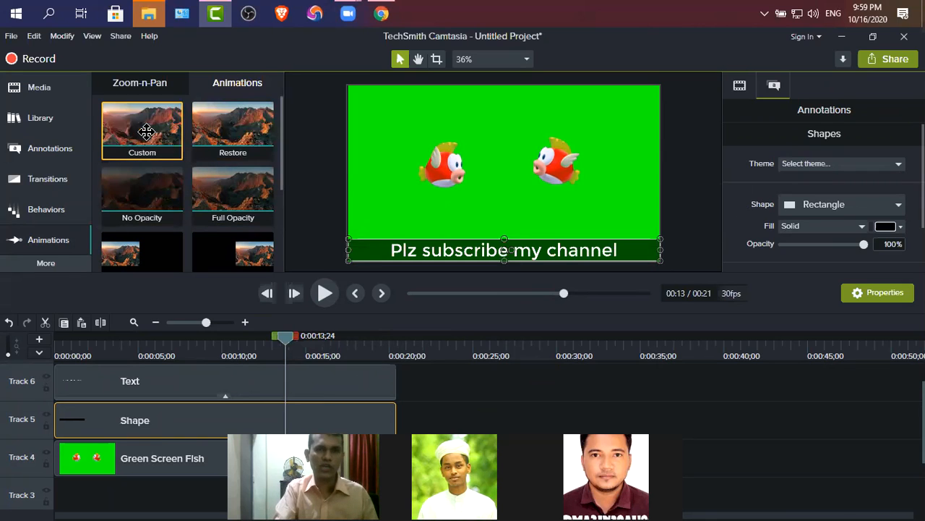
{"action": "mouse_move", "coordinate": [146, 128]}
{"action": "left_mouse_down"}
{"action": "mouse_move", "coordinate": [136, 378]}
{"action": "mouse_move", "coordinate": [118, 392]}
{"action": "left_mouse_up"}
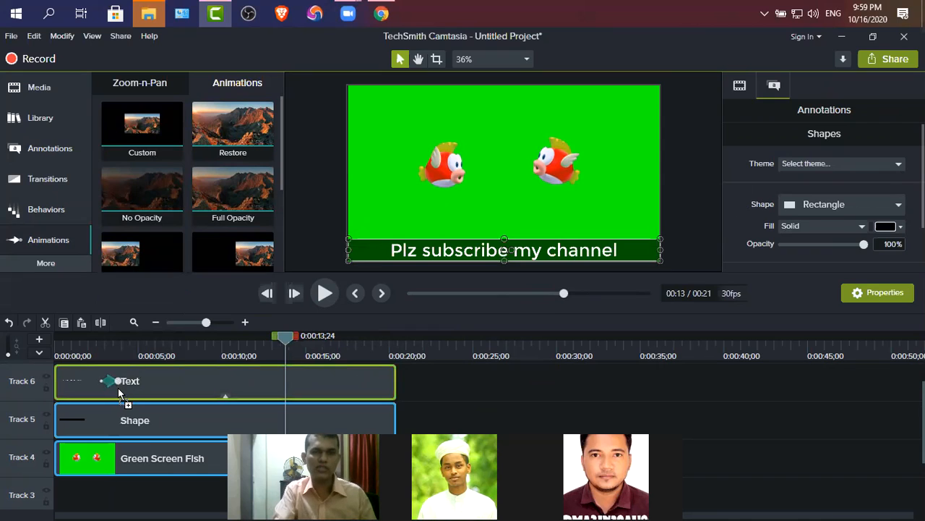
{"action": "left_click_drag", "start_coordinate": [109, 411], "coordinate": [108, 428]}
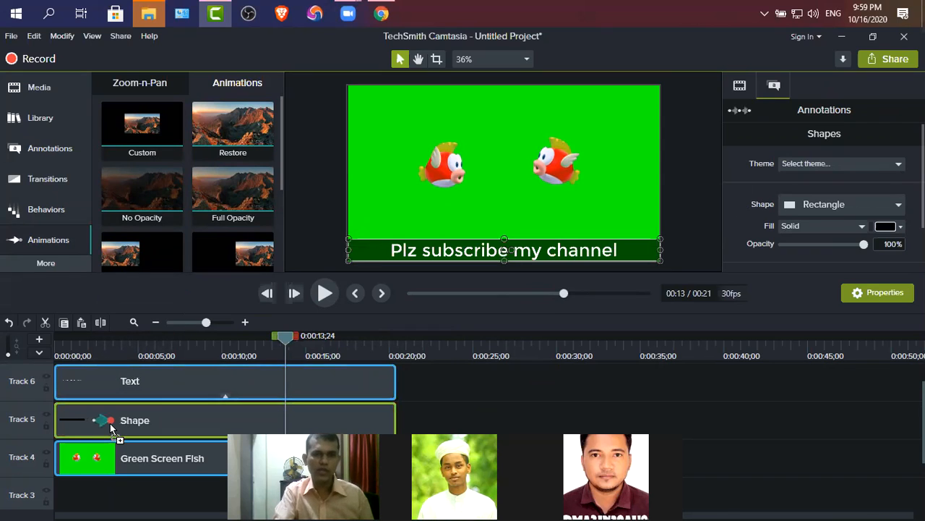
{"action": "mouse_move", "coordinate": [83, 392]}
{"action": "left_mouse_down"}
{"action": "mouse_move", "coordinate": [68, 384]}
{"action": "mouse_move", "coordinate": [77, 380]}
{"action": "left_mouse_up"}
{"action": "left_click_drag", "start_coordinate": [166, 388], "coordinate": [391, 391]}
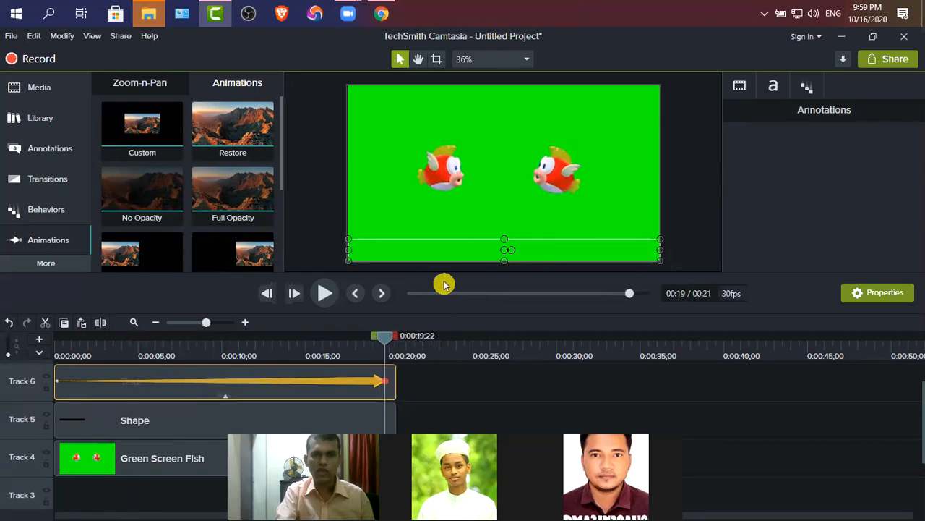
- Delete the Text clip from Track 6
{"action": "left_click", "coordinate": [226, 399]}
{"action": "key", "text": "Delete"}
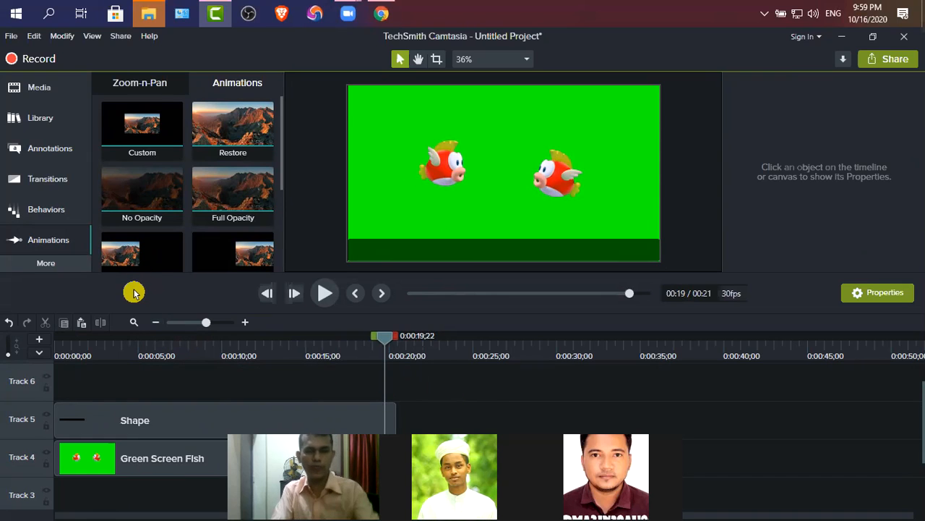
- Add a plain text callout at the start of Track 6 and extend it to the end of the Shape clip
{"action": "left_click", "coordinate": [46, 151]}
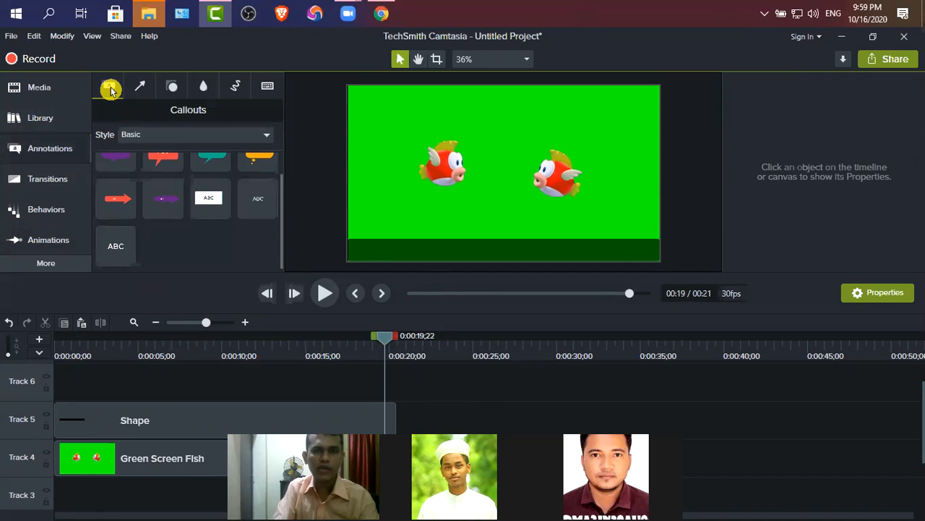
{"action": "left_click_drag", "start_coordinate": [120, 280], "coordinate": [44, 387]}
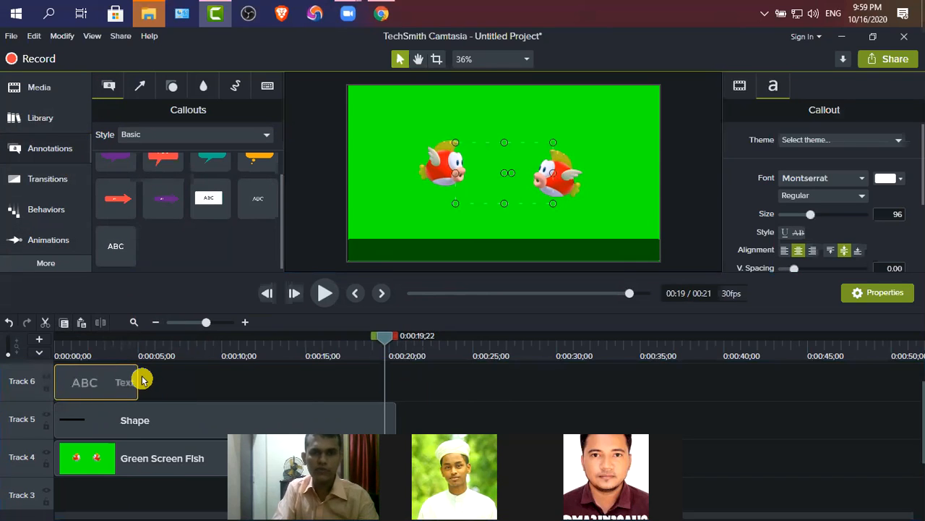
{"action": "left_click_drag", "start_coordinate": [179, 387], "coordinate": [402, 388]}
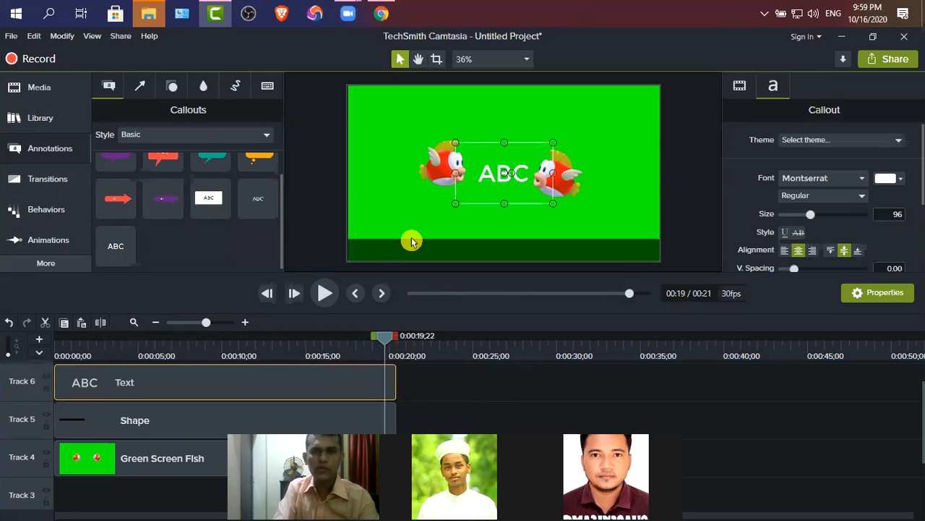
- Reshape the text box into a thin strip nearly as wide as the canvas and place it over the dark bar
{"action": "left_click_drag", "start_coordinate": [504, 142], "coordinate": [506, 187]}
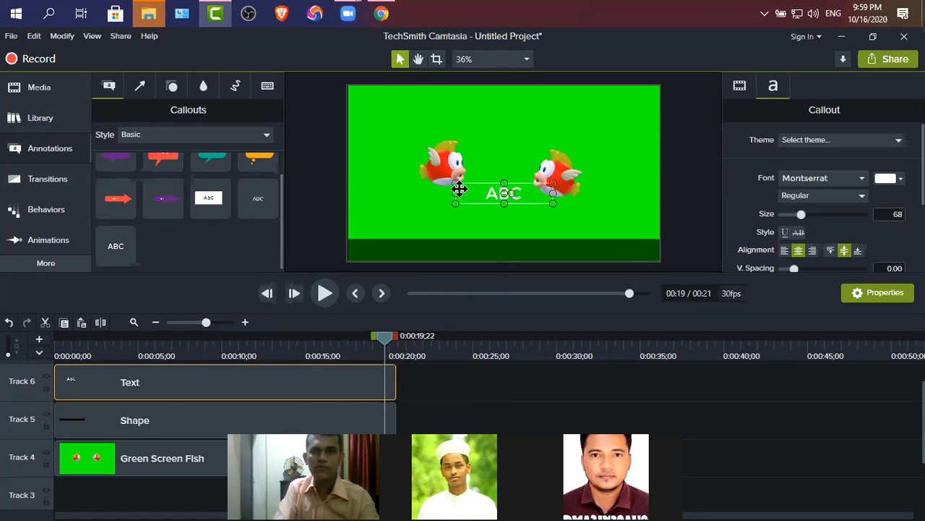
{"action": "left_click_drag", "start_coordinate": [446, 196], "coordinate": [349, 195]}
{"action": "left_click_drag", "start_coordinate": [553, 194], "coordinate": [653, 195]}
{"action": "left_click_drag", "start_coordinate": [532, 198], "coordinate": [526, 250]}
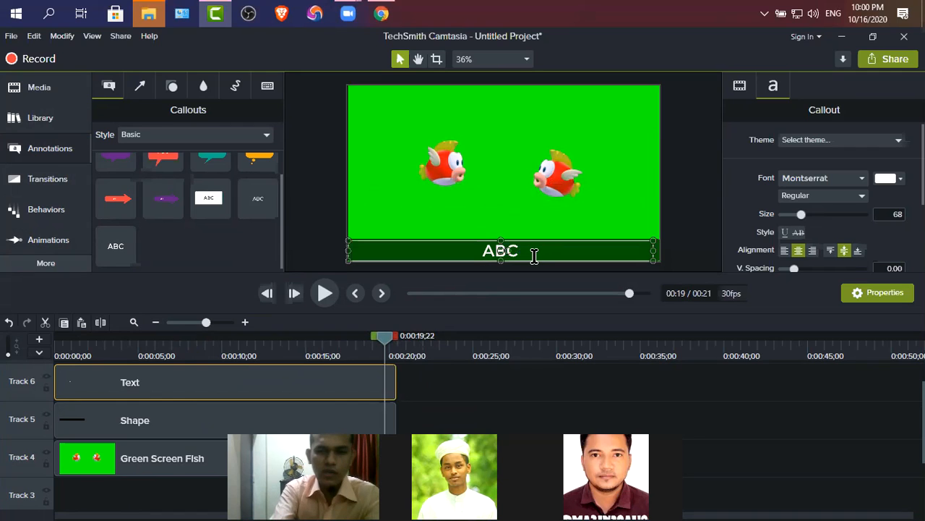
- Replace the callout's placeholder text with "please subscribe my channel"
{"action": "type", "text": "e sub"}
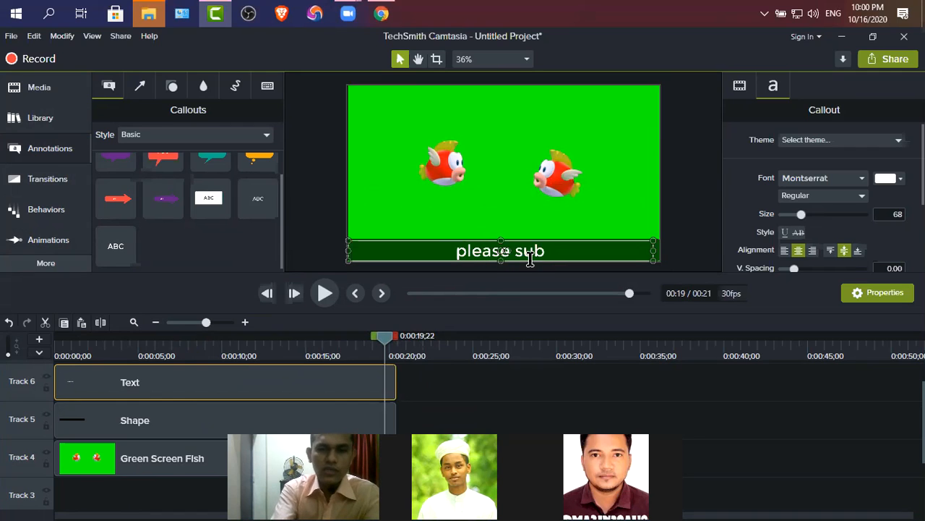
{"action": "type", "text": "scri"}
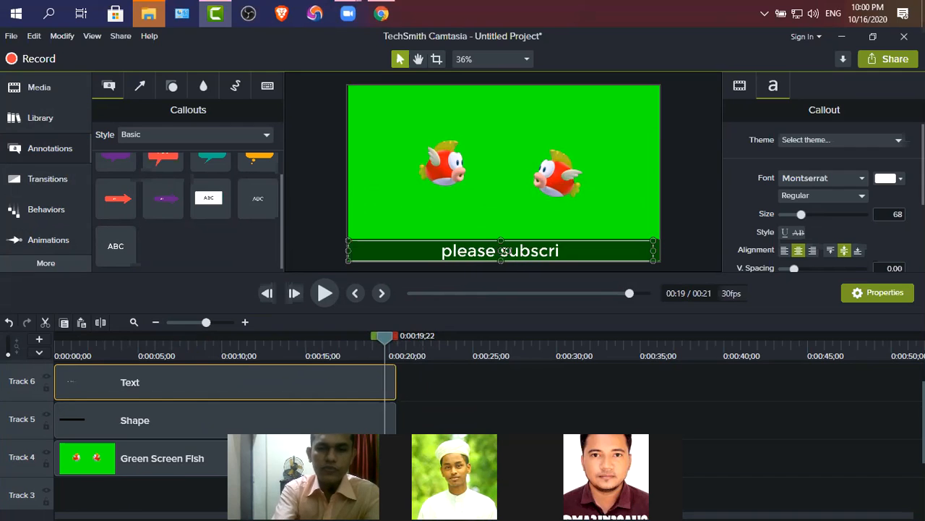
{"action": "type", "text": "be mty"}
{"action": "key", "text": "BackSpace"}
{"action": "key", "text": "BackSpace"}
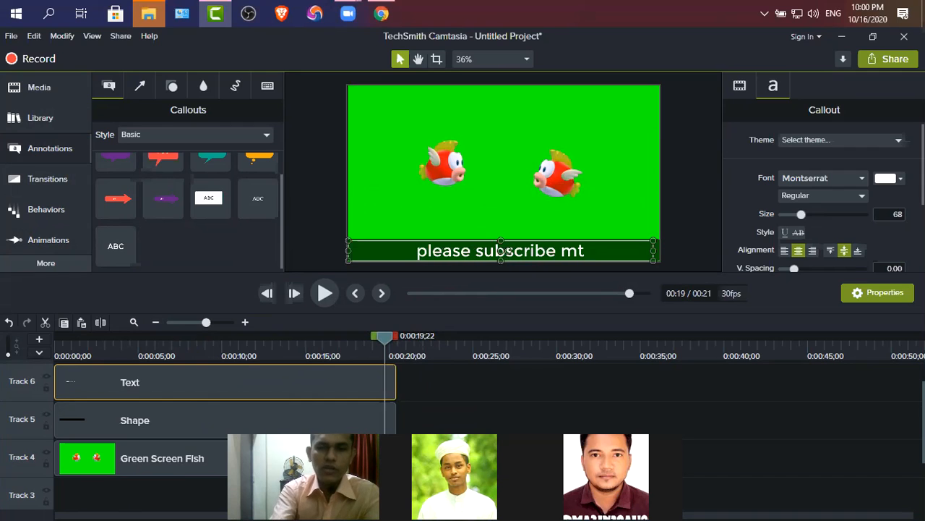
{"action": "type", "text": "y ca"}
{"action": "key", "text": "BackSpace"}
{"action": "type", "text": "hannel"}
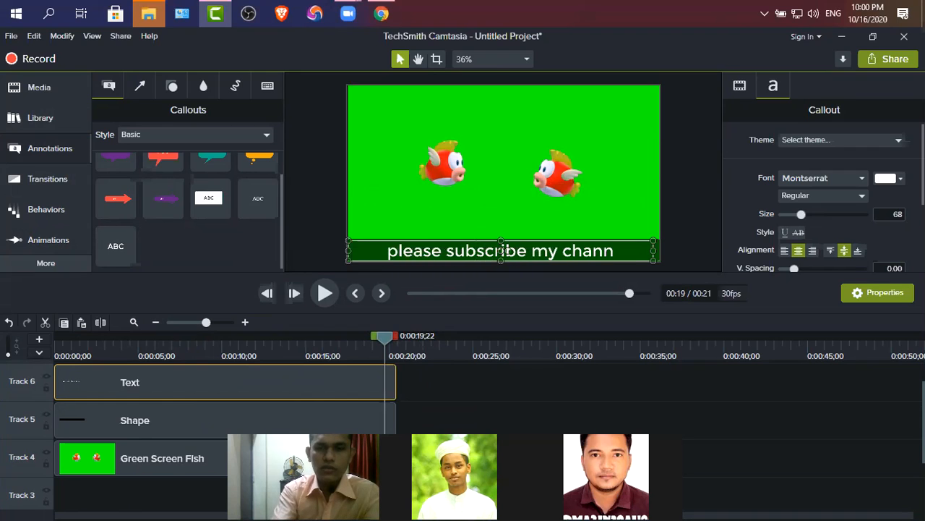
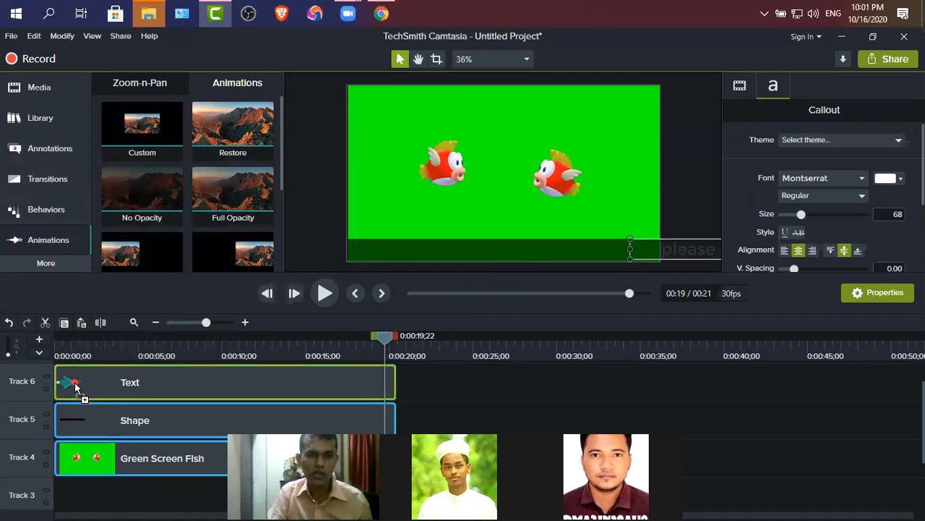
- Stretch the Text clip's Custom animation to about 0:00:19;18 and move its end position off the canvas's left edge
{"action": "mouse_move", "coordinate": [382, 382]}
{"action": "left_mouse_down"}
{"action": "mouse_move", "coordinate": [391, 382]}
{"action": "mouse_move", "coordinate": [382, 383]}
{"action": "left_mouse_up"}
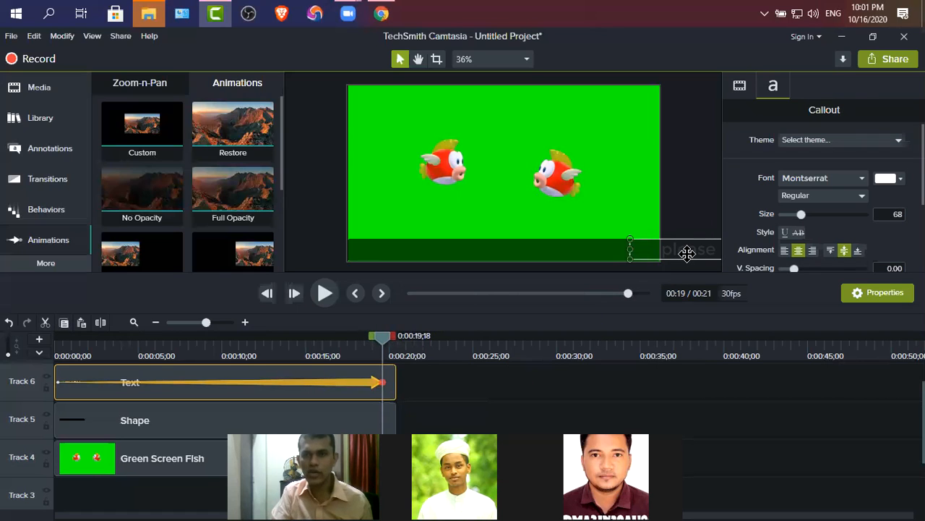
{"action": "left_click_drag", "start_coordinate": [687, 252], "coordinate": [120, 251]}
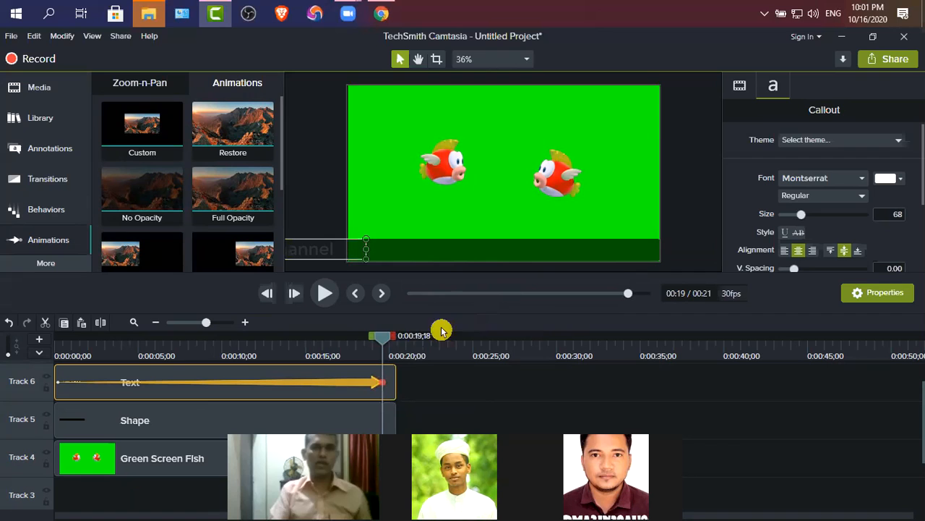
- Play the scrolling text animation back from the start of the timeline
{"action": "key", "text": "Home"}
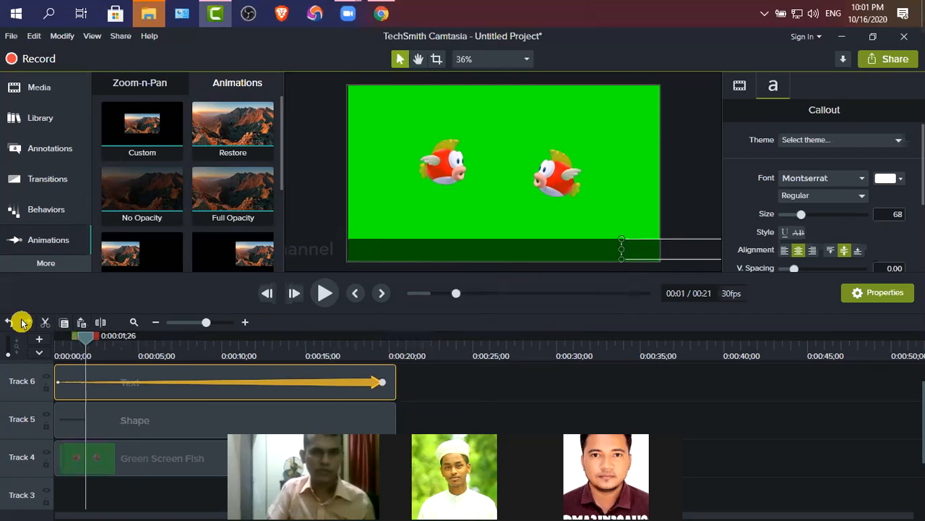
{"action": "key", "text": "space"}
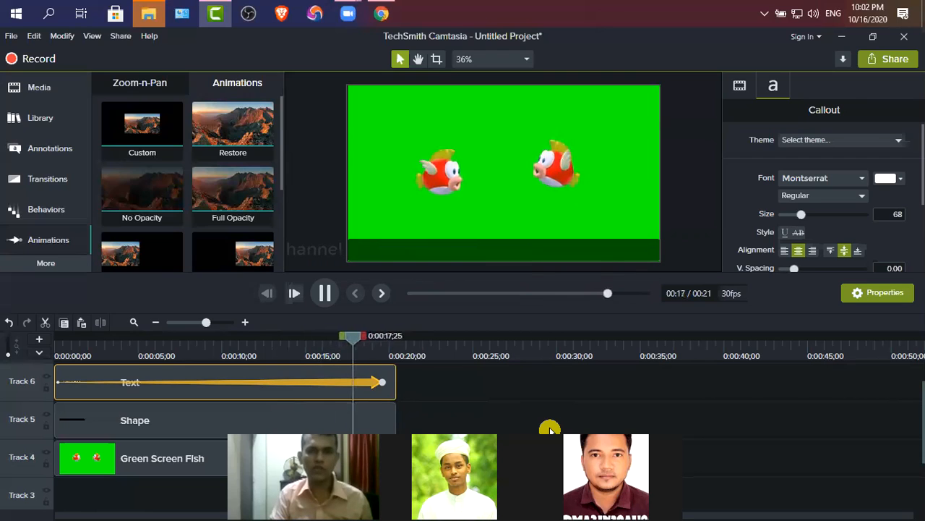
{"action": "left_click", "coordinate": [327, 295]}
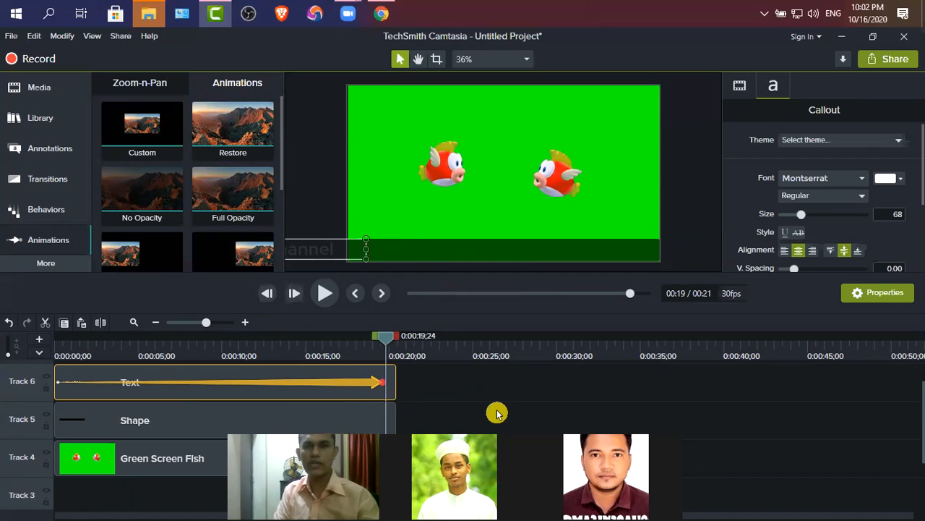
- Extend the Shape and Text clips on Tracks 5 and 6 to end level with the Green Screen Fish clip
{"action": "left_click_drag", "start_coordinate": [486, 496], "coordinate": [252, 411]}
{"action": "left_click", "coordinate": [493, 440]}
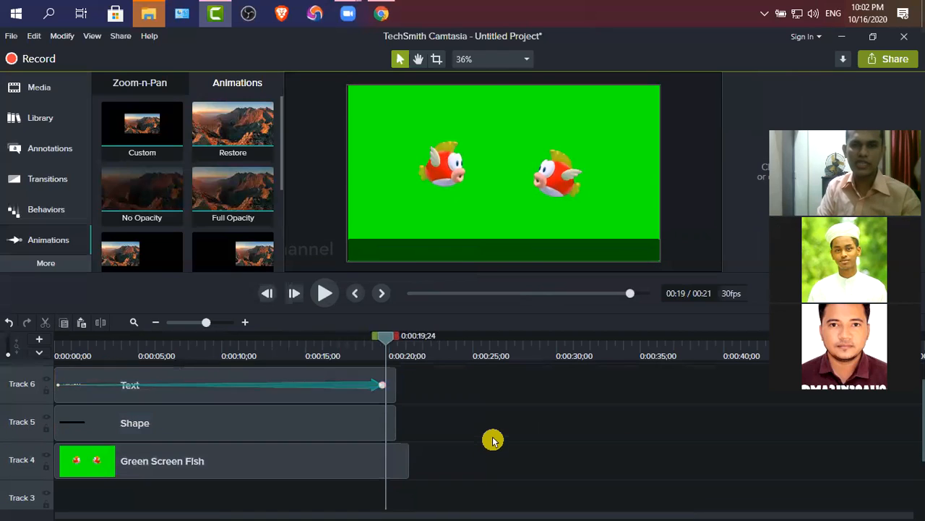
{"action": "left_click_drag", "start_coordinate": [402, 458], "coordinate": [374, 447]}
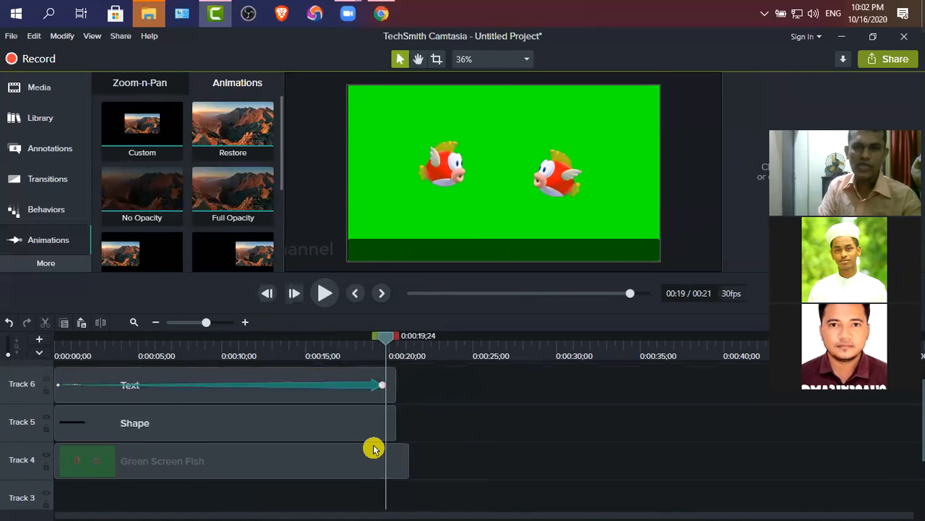
{"action": "left_click", "coordinate": [411, 463]}
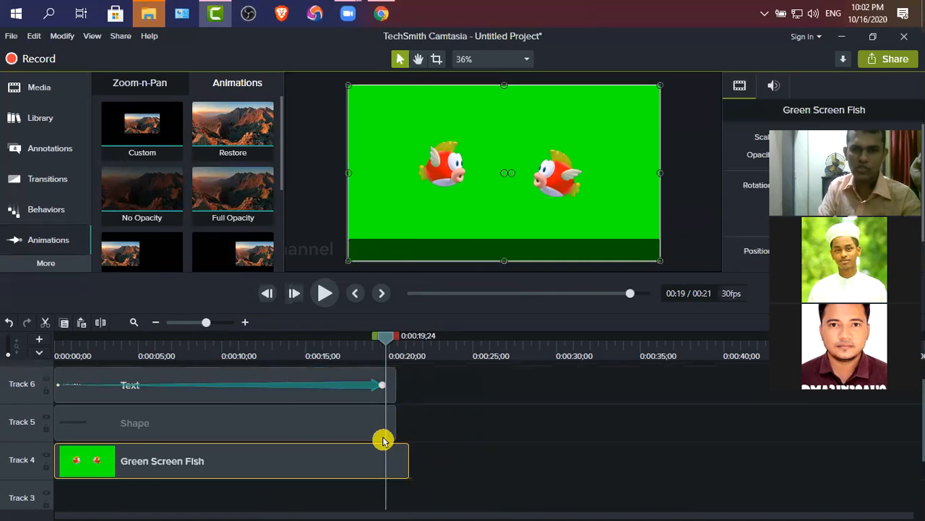
{"action": "left_click", "coordinate": [409, 464]}
{"action": "left_click", "coordinate": [409, 464]}
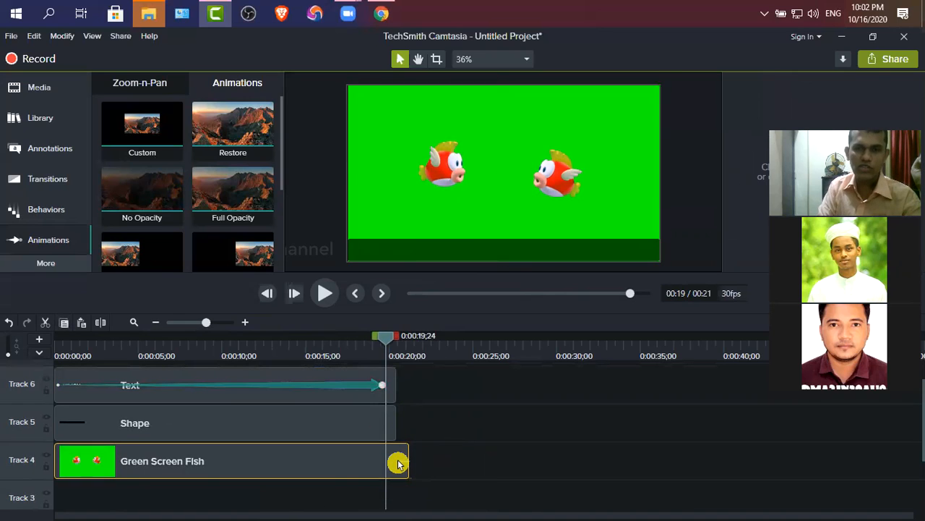
{"action": "left_click_drag", "start_coordinate": [413, 460], "coordinate": [408, 422]}
{"action": "left_click", "coordinate": [389, 425]}
{"action": "left_click", "coordinate": [395, 400]}
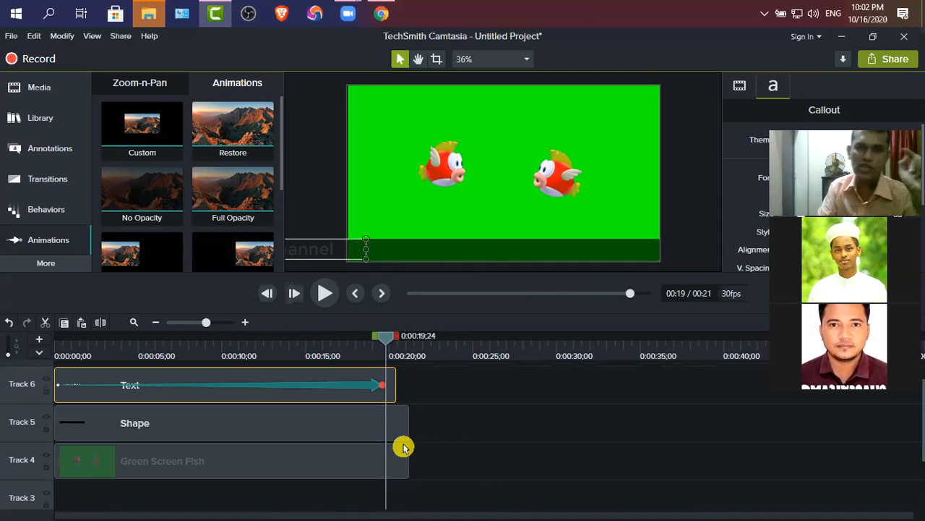
{"action": "left_click_drag", "start_coordinate": [395, 388], "coordinate": [407, 388]}
- Examine the end of the Text clip's animation arrow relative to the ends of the clips on Tracks 4 to 6
{"action": "left_click", "coordinate": [246, 323]}
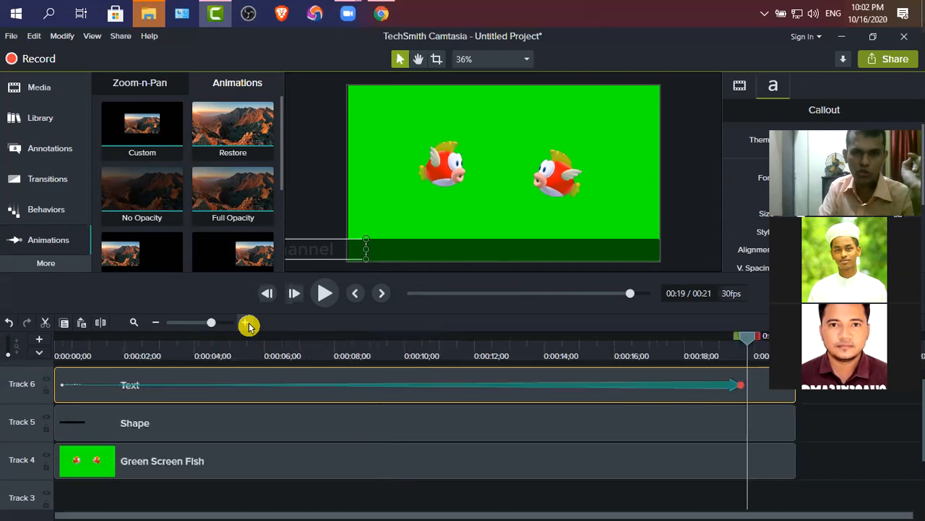
{"action": "left_click", "coordinate": [246, 322]}
{"action": "left_click", "coordinate": [233, 512]}
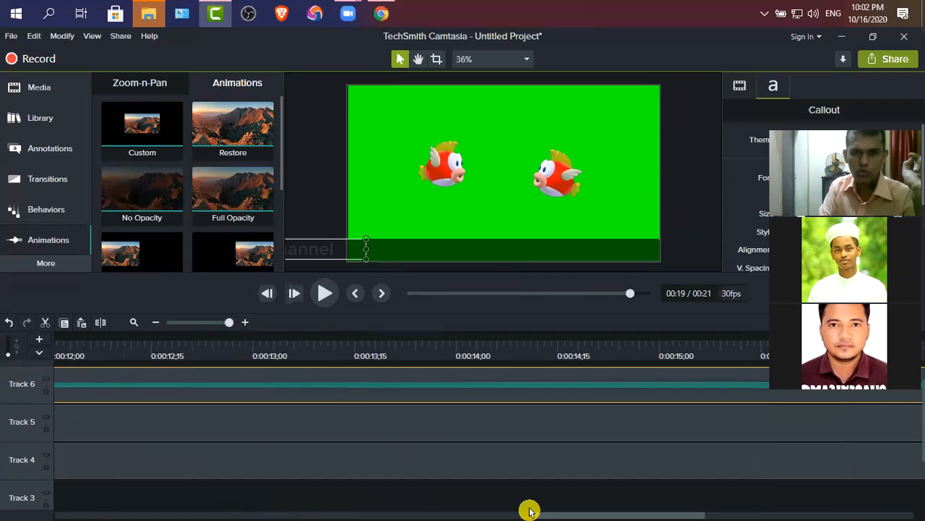
{"action": "left_click", "coordinate": [529, 512]}
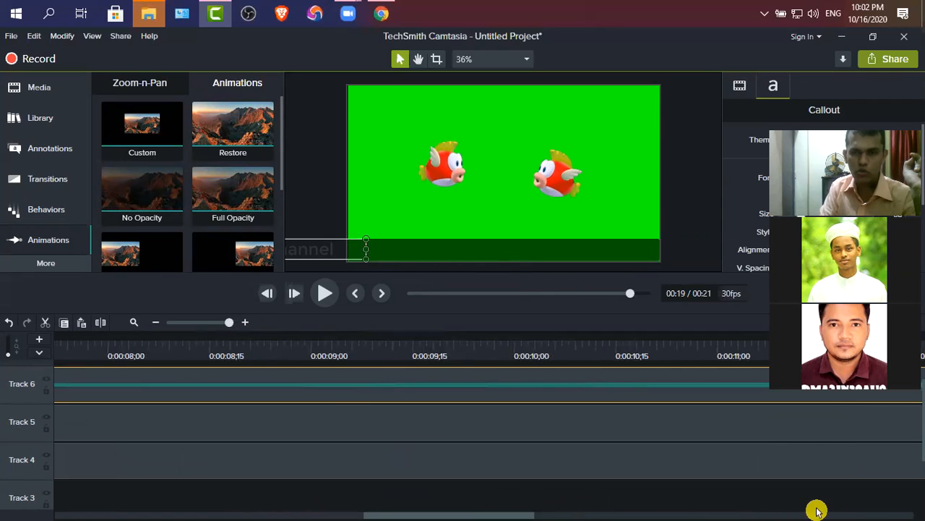
{"action": "left_click_drag", "start_coordinate": [511, 511], "coordinate": [891, 512]}
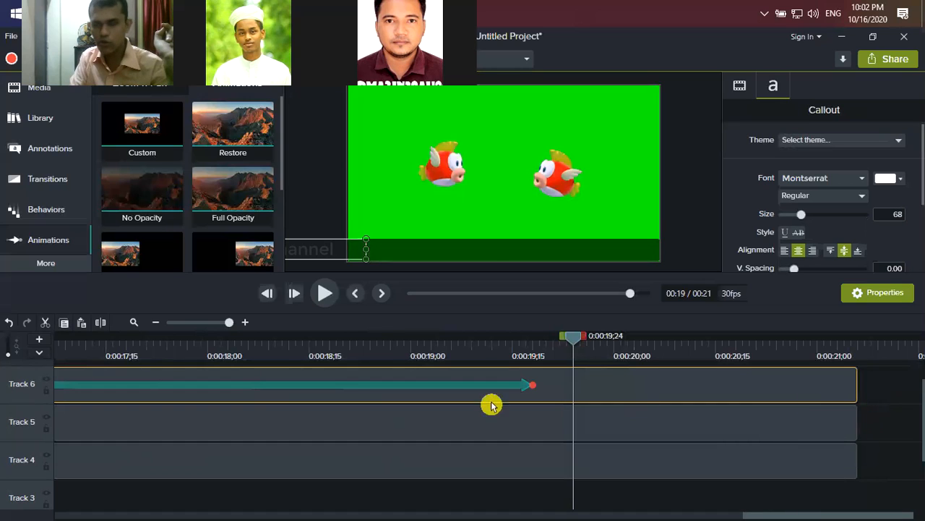
{"action": "left_click", "coordinate": [156, 322]}
{"action": "left_click", "coordinate": [156, 323]}
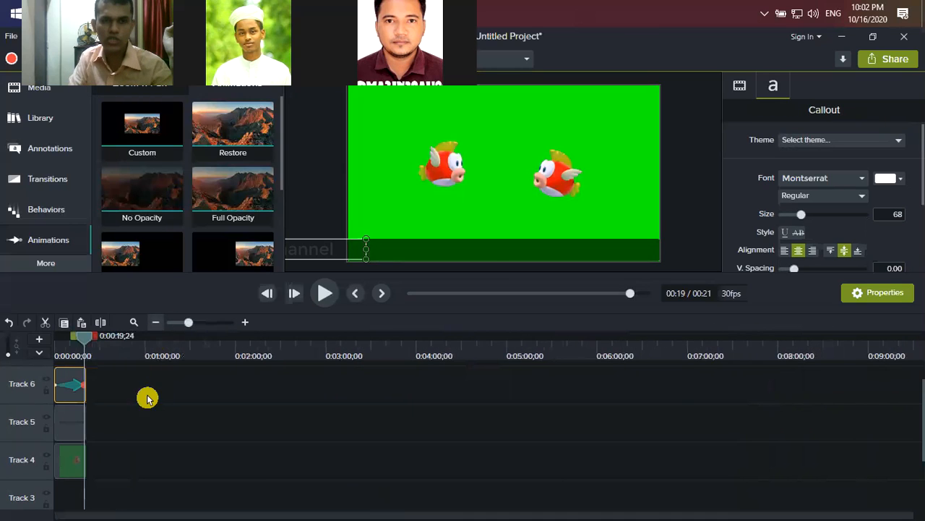
{"action": "left_click", "coordinate": [241, 324]}
{"action": "left_click", "coordinate": [241, 323]}
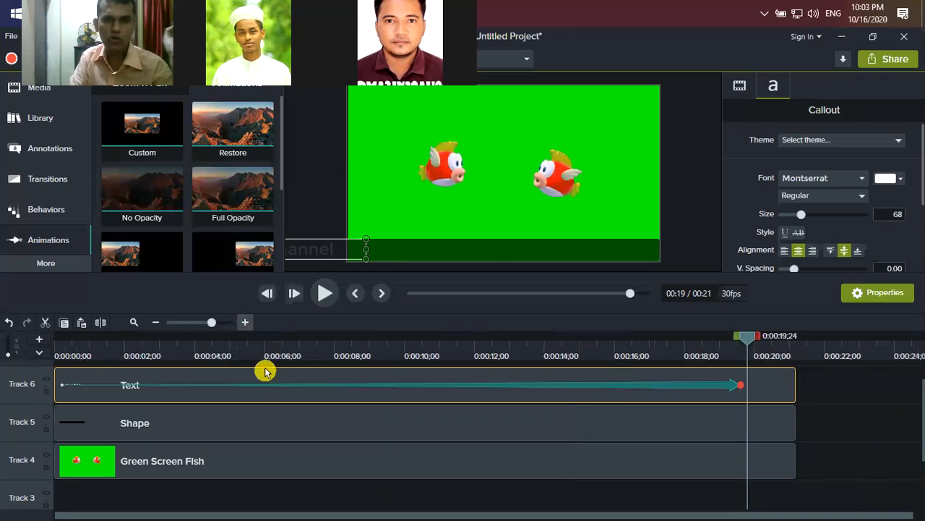
- Delete all clips from the timeline and place the Green Screen Fish clip at the start of Track 6
{"action": "left_click_drag", "start_coordinate": [859, 501], "coordinate": [72, 376]}
{"action": "key", "text": "Delete"}
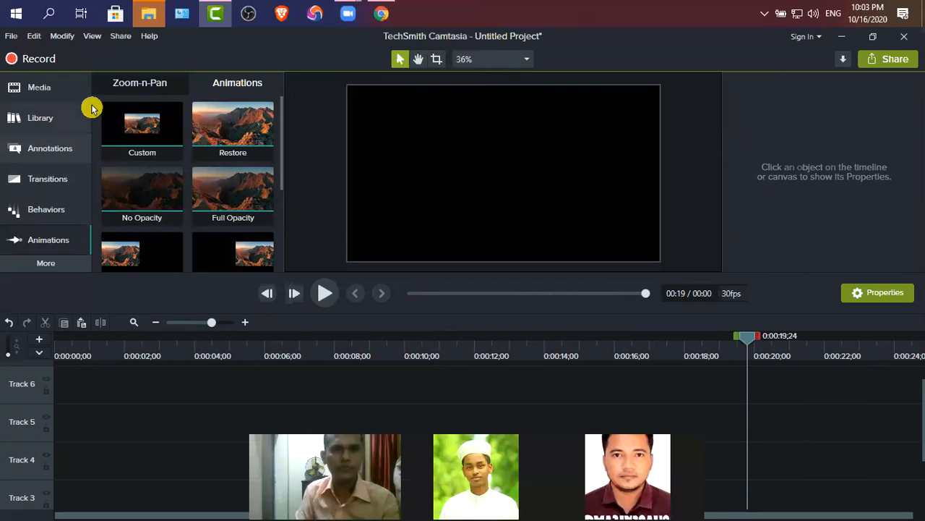
{"action": "left_click", "coordinate": [39, 86]}
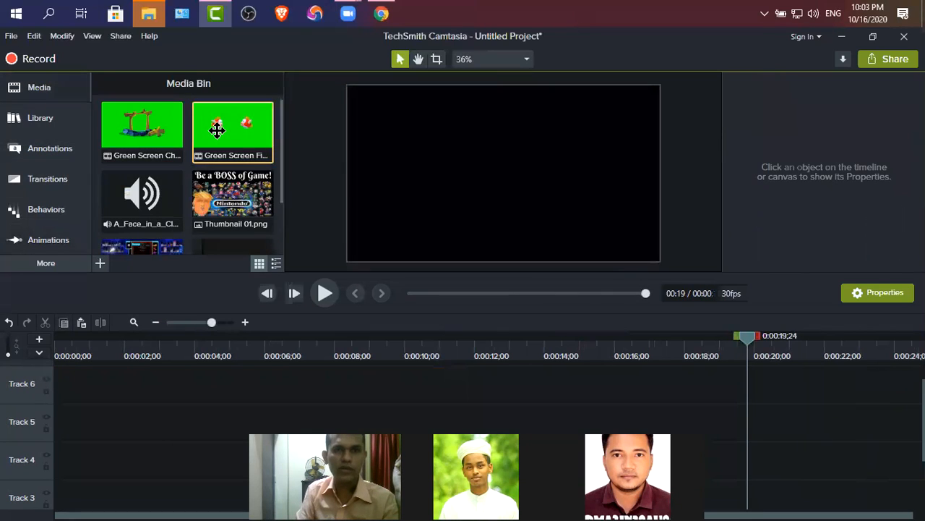
{"action": "left_click_drag", "start_coordinate": [216, 130], "coordinate": [5, 384]}
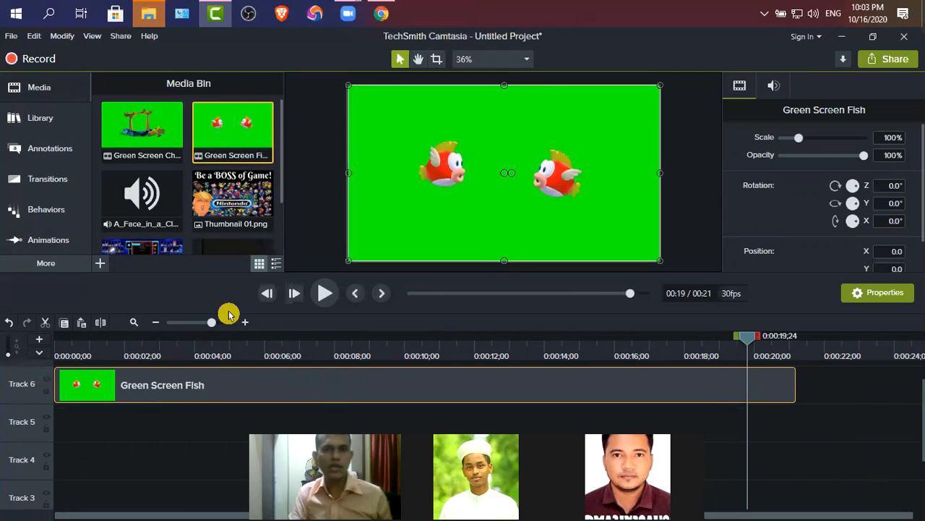
- Apply the Remove a Color visual effect to the Green Screen Fish clip
{"action": "right_click", "coordinate": [384, 126]}
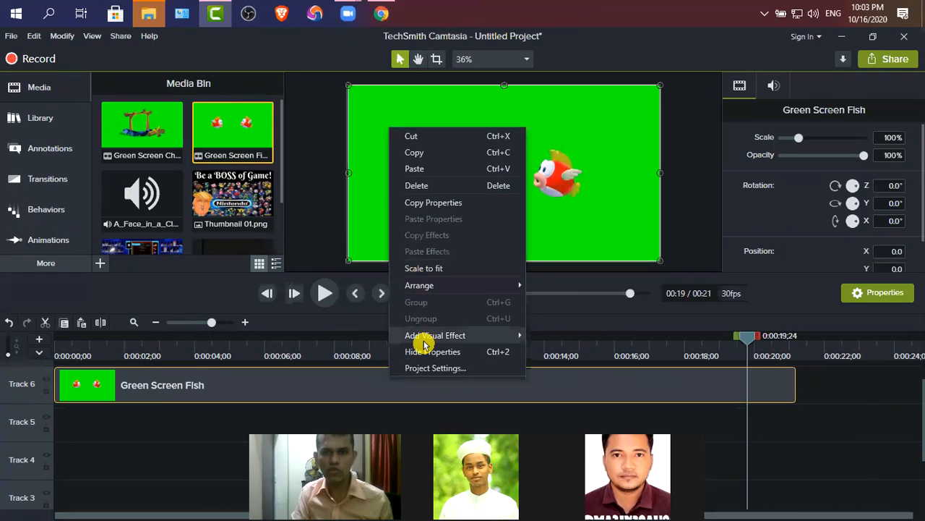
{"action": "mouse_move", "coordinate": [471, 339]}
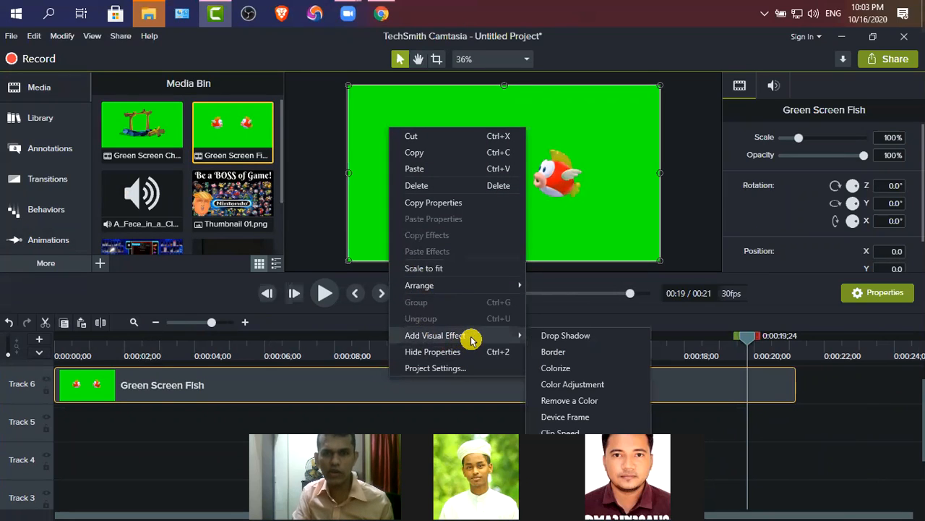
{"action": "left_click", "coordinate": [595, 401]}
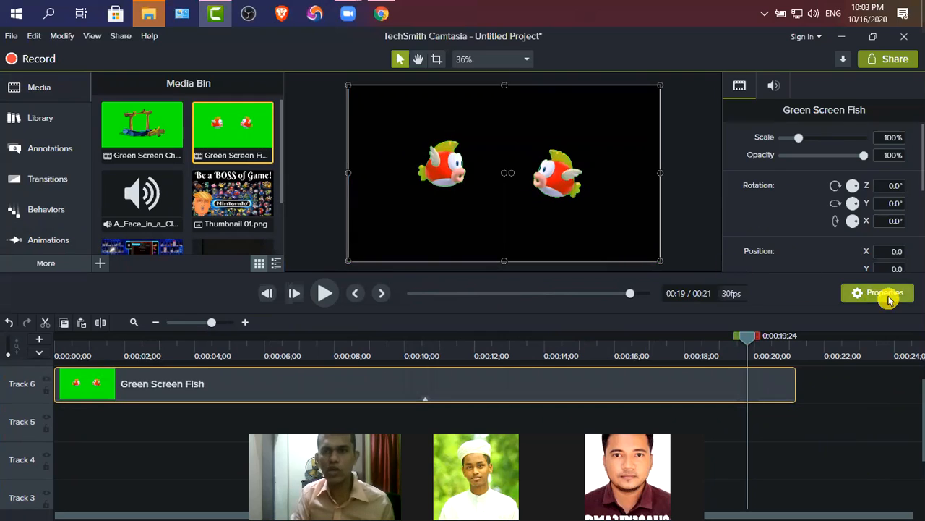
- Scale the Green Screen Fish clip down to about 77% toward the canvas's lower-right corner
{"action": "scroll", "coordinate": [829, 219], "scroll_direction": "down", "scroll_amount": 1}
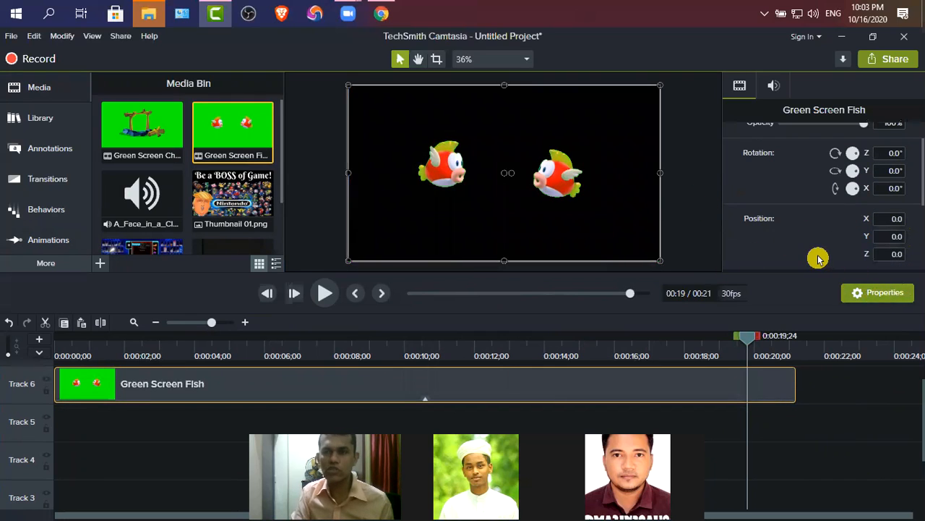
{"action": "scroll", "coordinate": [798, 258], "scroll_direction": "up", "scroll_amount": 1}
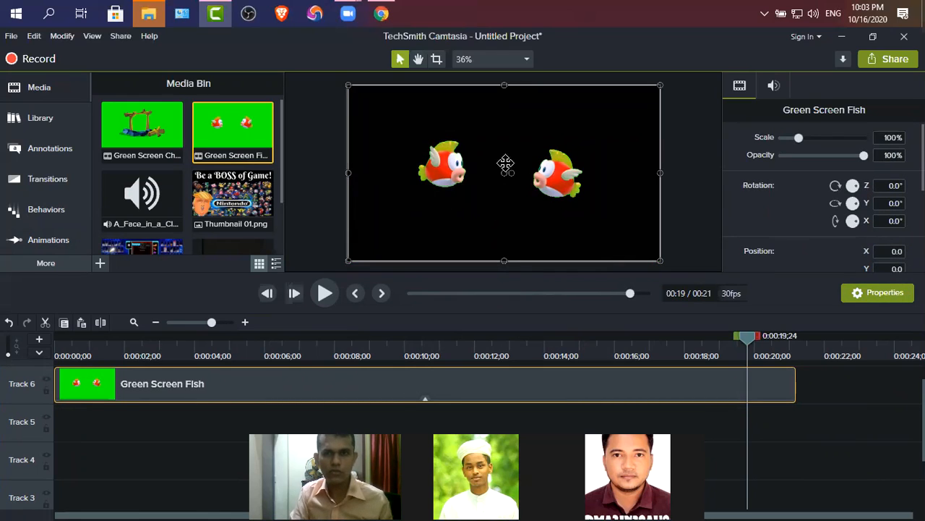
{"action": "left_click_drag", "start_coordinate": [348, 84], "coordinate": [420, 131]}
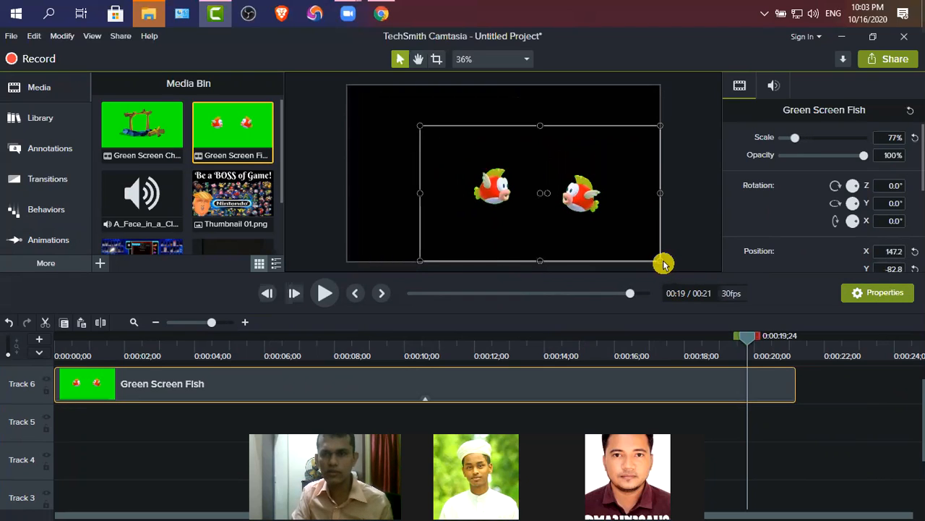
- Scale the Green Screen Fish clip down to 57.3% and place Thumbnail 01.png on Track 5, extended to the fish clip's end
{"action": "left_click_drag", "start_coordinate": [658, 260], "coordinate": [599, 226]}
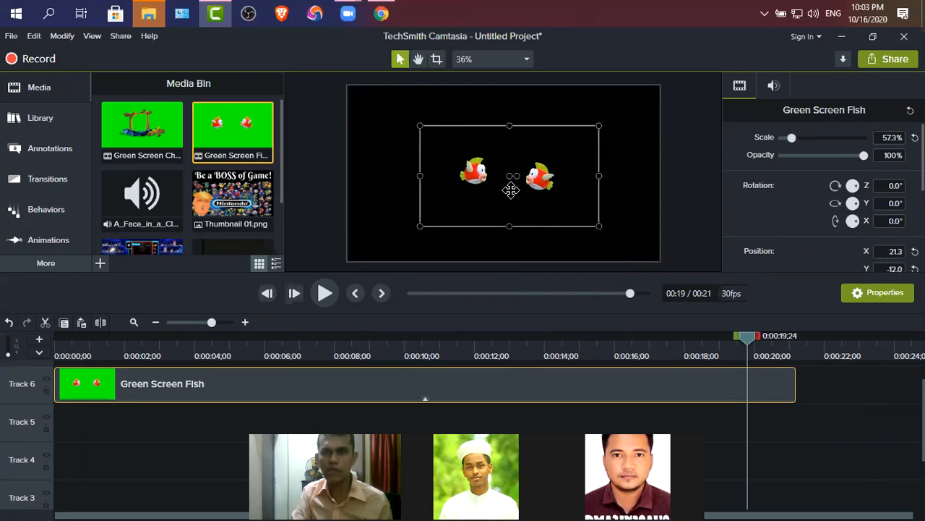
{"action": "left_click", "coordinate": [243, 196]}
{"action": "left_click", "coordinate": [213, 323]}
{"action": "left_click_drag", "start_coordinate": [224, 204], "coordinate": [36, 423]}
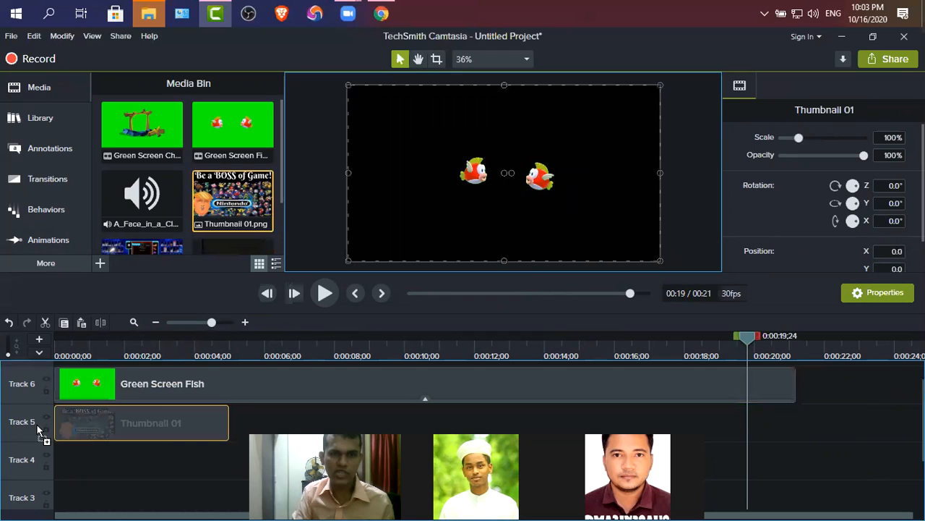
{"action": "left_click", "coordinate": [152, 425]}
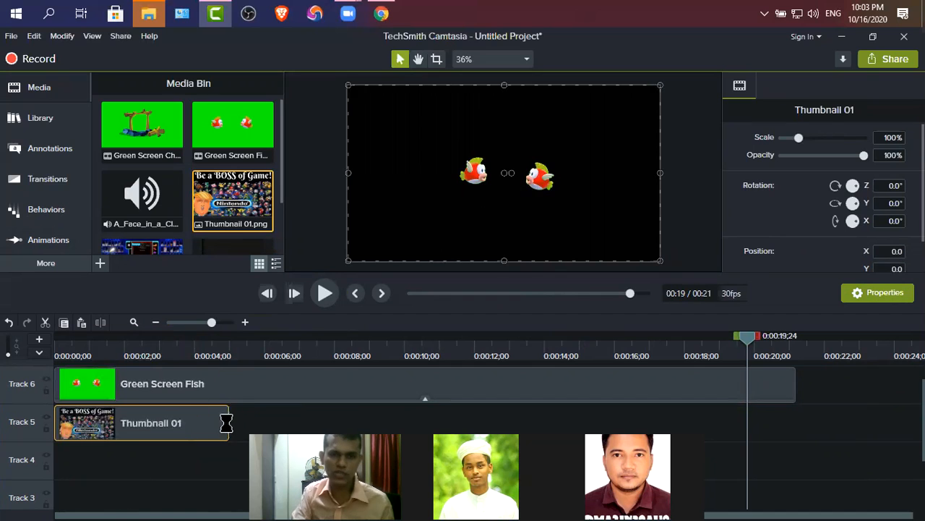
{"action": "left_click_drag", "start_coordinate": [229, 424], "coordinate": [796, 438]}
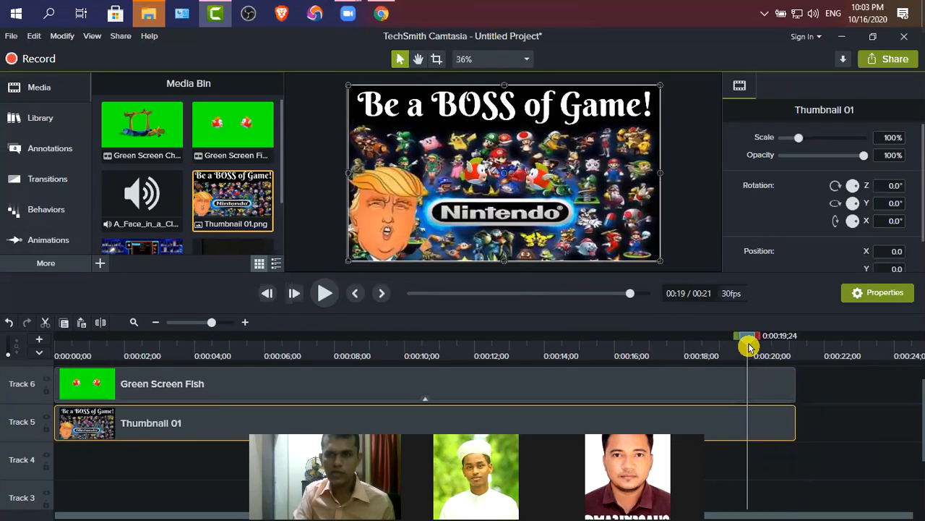
- Return the playhead to the start of the timeline and remove the Thumbnail 01 clip from Track 5
{"action": "left_click", "coordinate": [426, 352]}
{"action": "left_click_drag", "start_coordinate": [39, 352], "coordinate": [15, 352]}
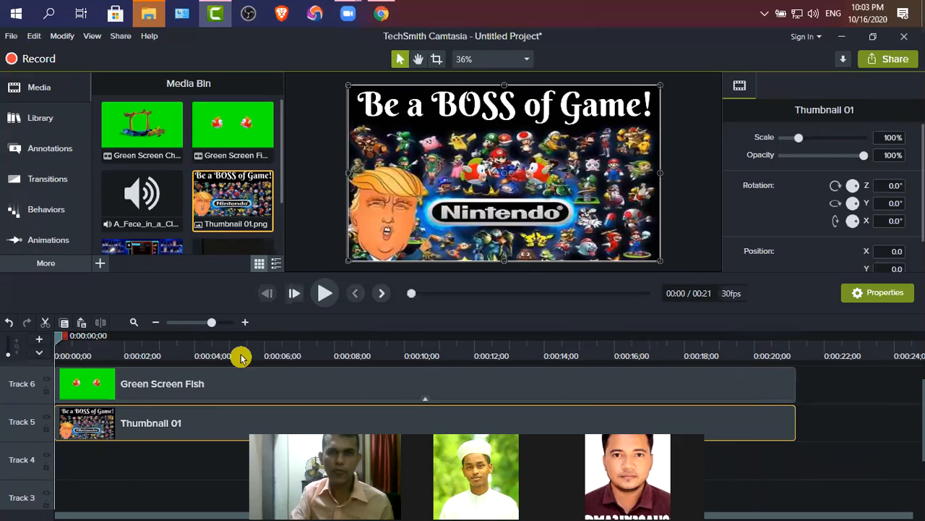
{"action": "left_click_drag", "start_coordinate": [195, 427], "coordinate": [97, 301]}
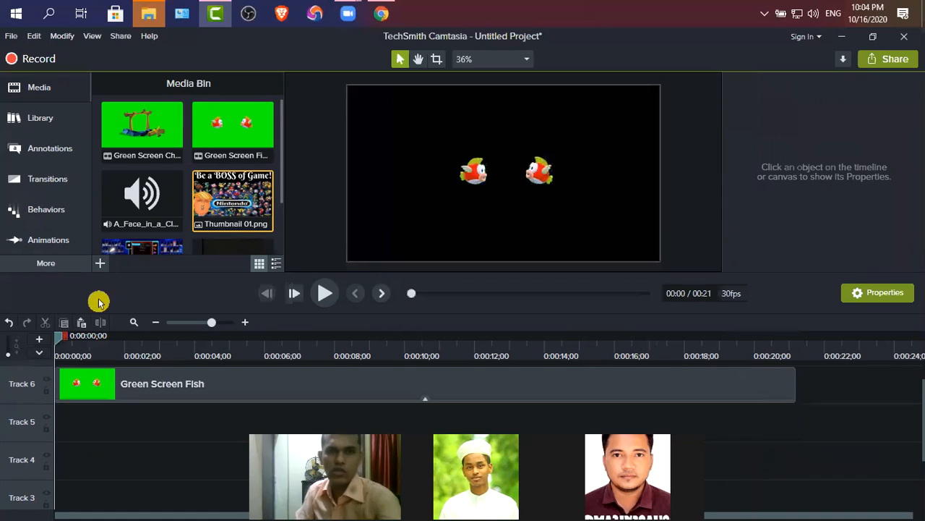
- Place Thumbnail 01.png at the start of Track 5 again and extend it to the end of the Green Screen Fish clip
{"action": "scroll", "coordinate": [185, 200], "scroll_direction": "down", "scroll_amount": 2}
{"action": "left_click", "coordinate": [121, 205]}
{"action": "left_click_drag", "start_coordinate": [138, 232], "coordinate": [46, 413]}
{"action": "left_click_drag", "start_coordinate": [221, 418], "coordinate": [190, 182]}
{"action": "left_click_drag", "start_coordinate": [226, 134], "coordinate": [65, 423]}
{"action": "left_click_drag", "start_coordinate": [226, 422], "coordinate": [795, 424]}
- Enlarge the Green Screen Fish clip to about 176% and position it so both fish sit over the thumbnail image
{"action": "left_click", "coordinate": [232, 423]}
{"action": "left_click_drag", "start_coordinate": [488, 170], "coordinate": [426, 128]}
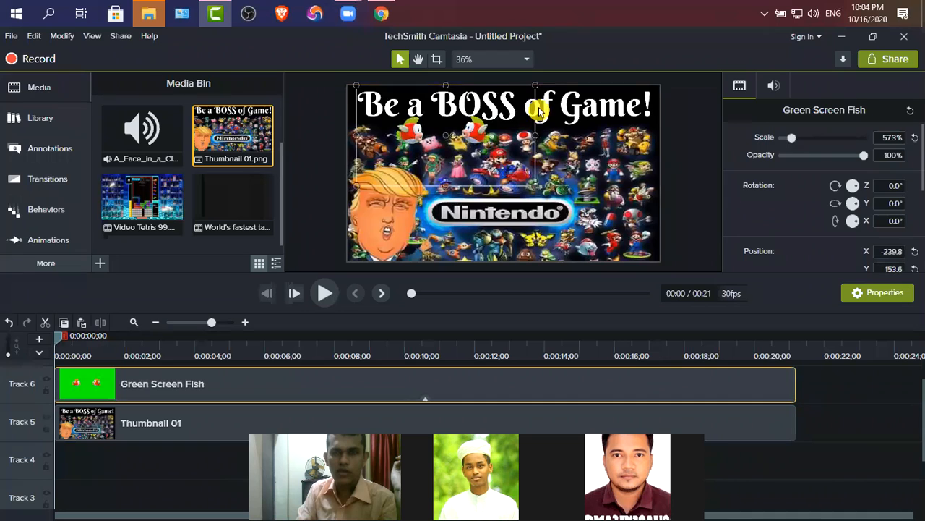
{"action": "left_click_drag", "start_coordinate": [537, 84], "coordinate": [700, 85]}
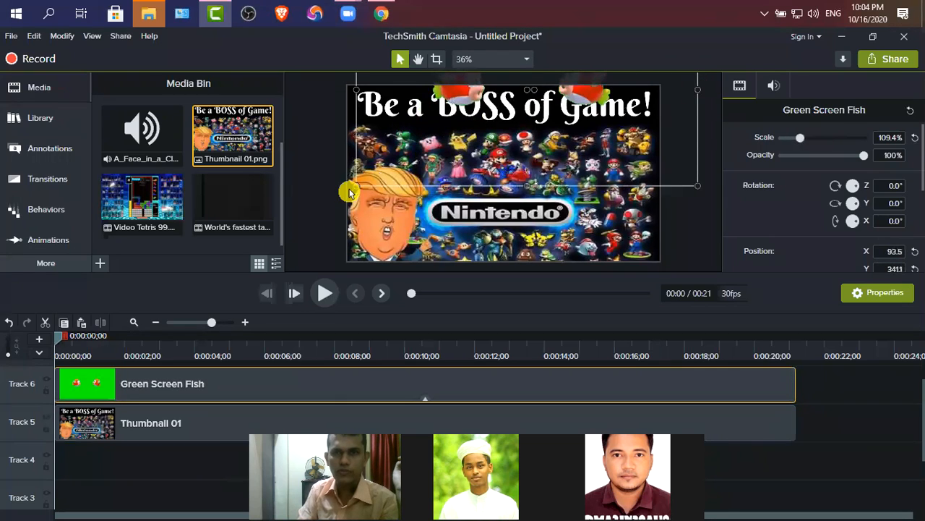
{"action": "left_click_drag", "start_coordinate": [357, 185], "coordinate": [277, 303]}
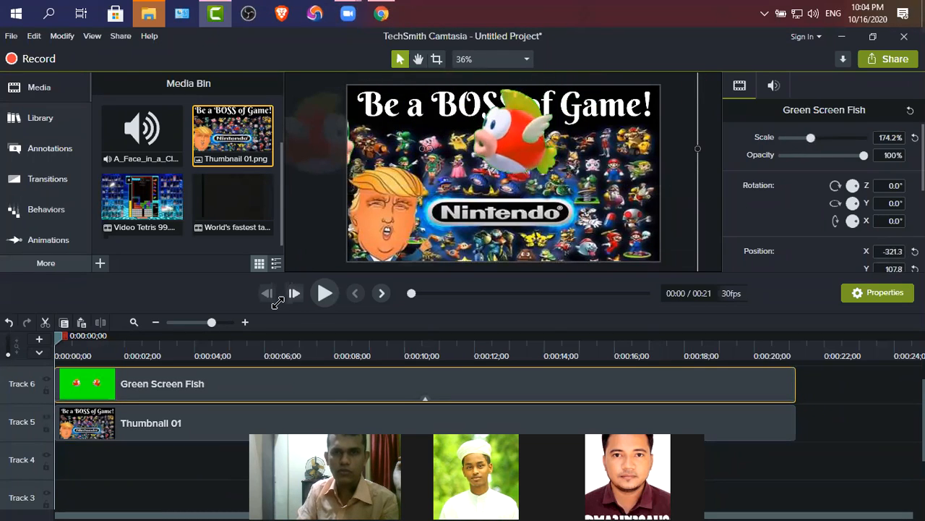
{"action": "left_click_drag", "start_coordinate": [441, 138], "coordinate": [528, 185]}
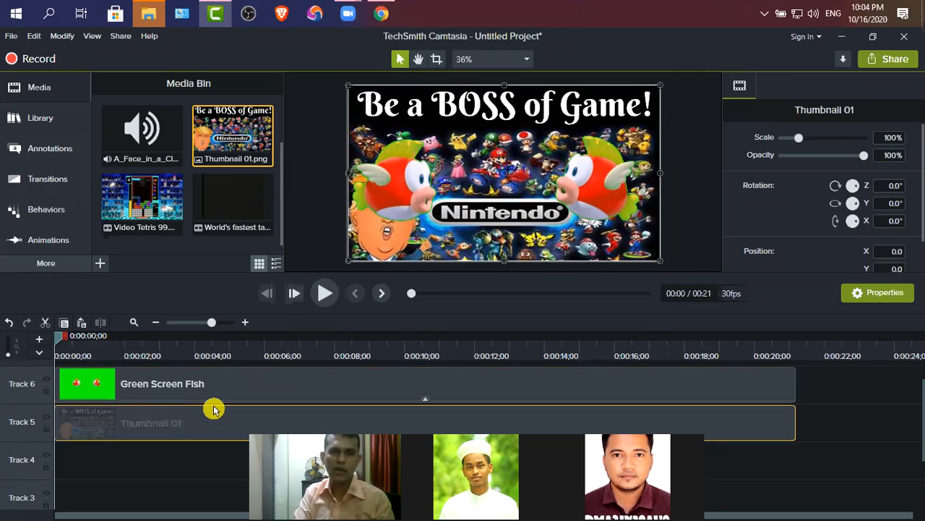
- Play the fish animation over the thumbnail background from the start to about 7 seconds
{"action": "left_click_drag", "start_coordinate": [185, 434], "coordinate": [181, 429]}
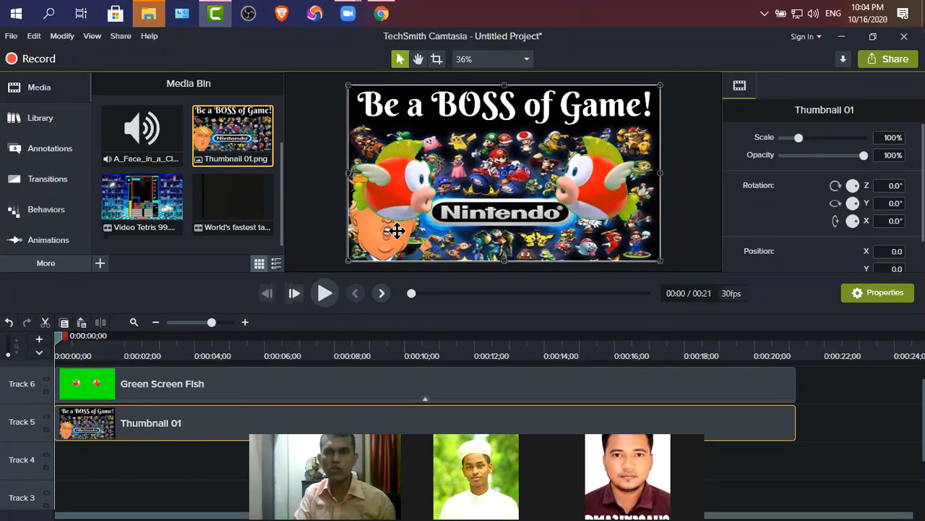
{"action": "left_click", "coordinate": [326, 292]}
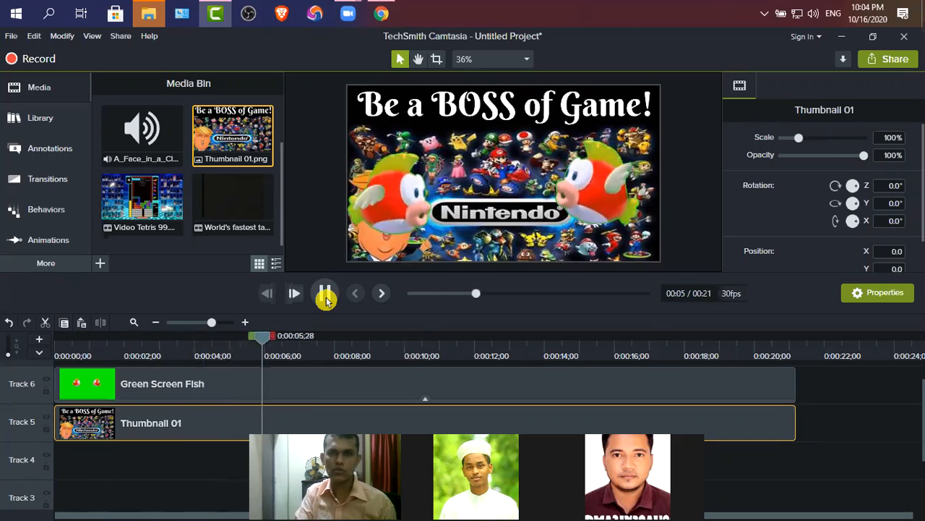
{"action": "left_click", "coordinate": [337, 341]}
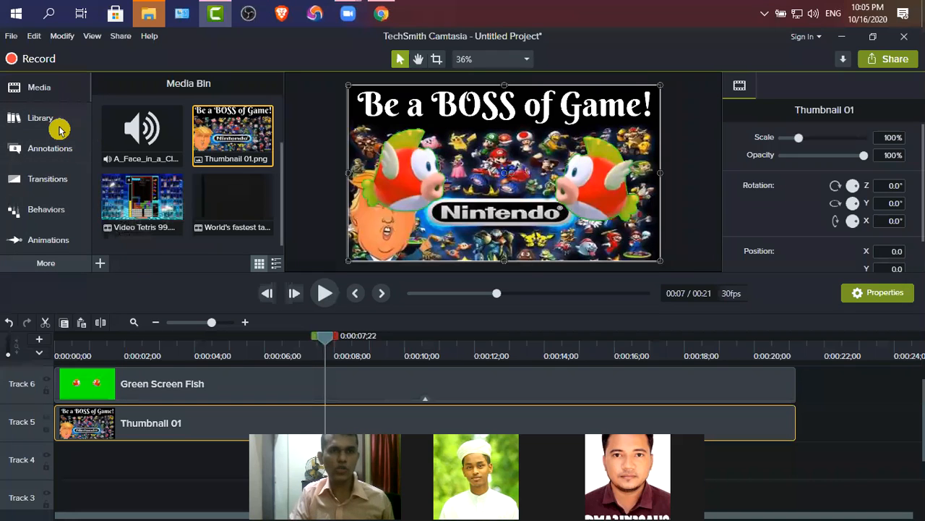
- Delete the Thumbnail 01 clip from Track 5 and the Green Screen Fish clip from Track 6
{"action": "left_click", "coordinate": [270, 394]}
{"action": "left_click", "coordinate": [233, 420]}
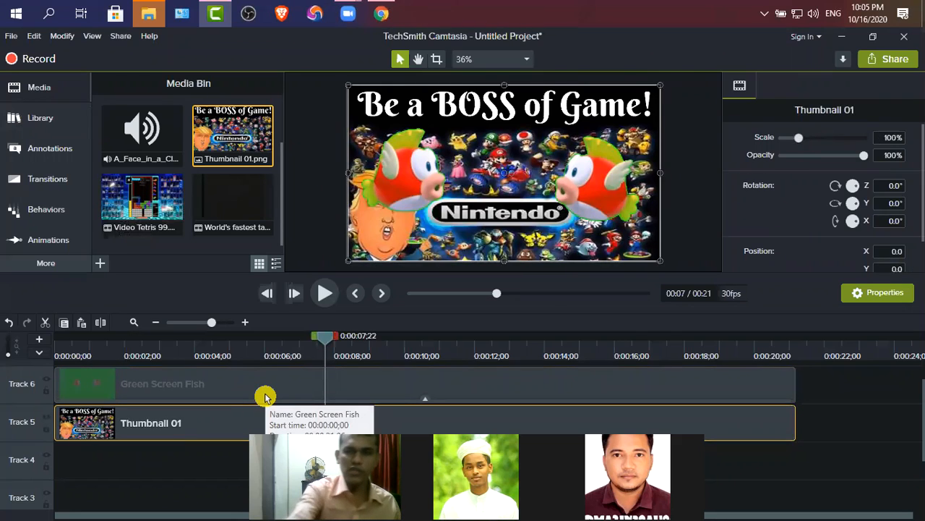
{"action": "key", "text": "Delete"}
{"action": "left_click", "coordinate": [442, 208]}
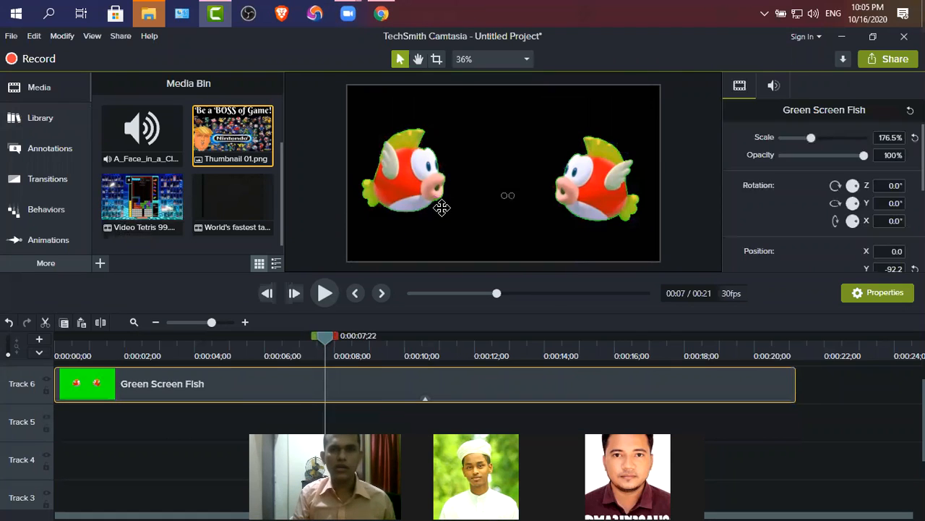
{"action": "left_click", "coordinate": [246, 383]}
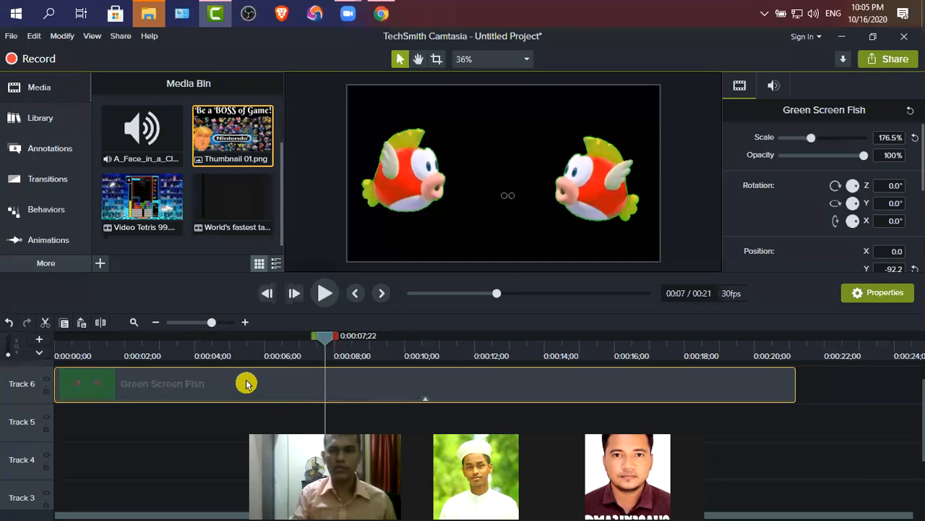
{"action": "key", "text": "Delete"}
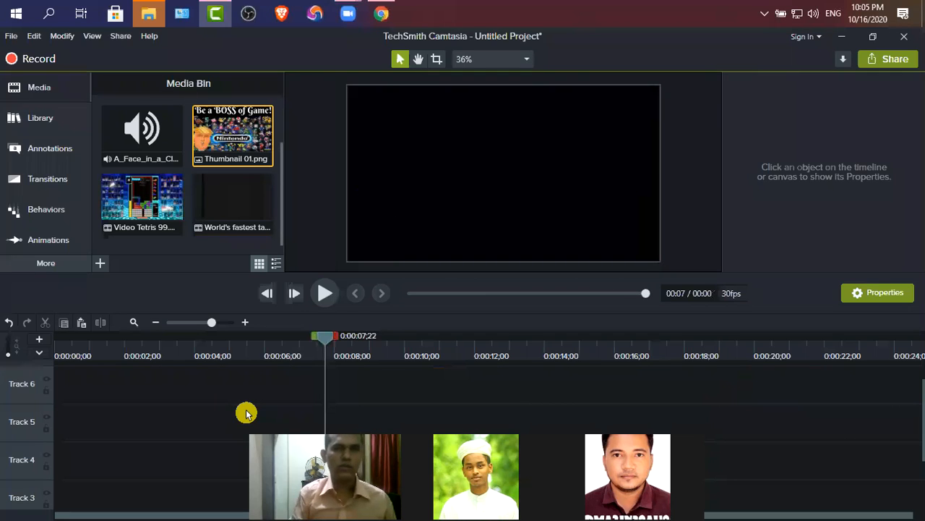
- Place the Green Screen Fish clip from the media bin at the start of Track 5
{"action": "scroll", "coordinate": [188, 180], "scroll_direction": "up", "scroll_amount": 2}
{"action": "left_click_drag", "start_coordinate": [233, 130], "coordinate": [122, 425]}
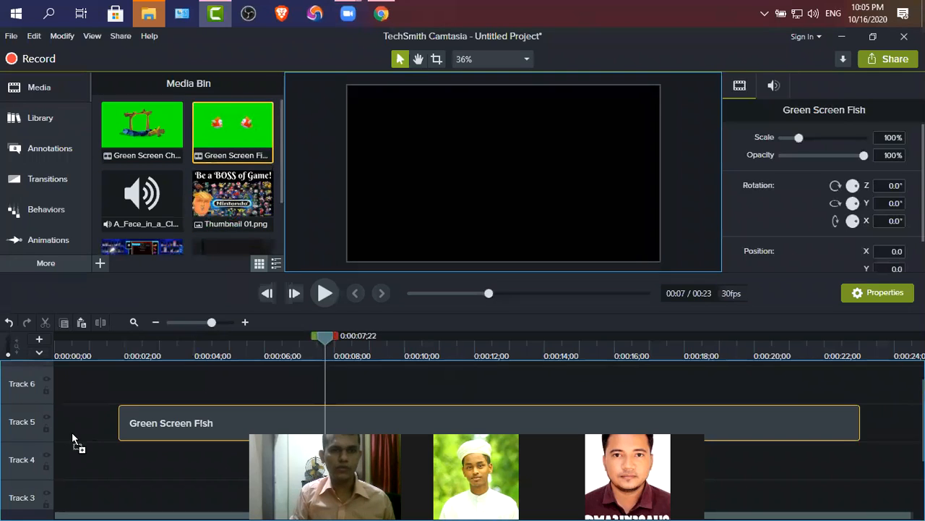
{"action": "left_click_drag", "start_coordinate": [4, 426], "coordinate": [29, 421]}
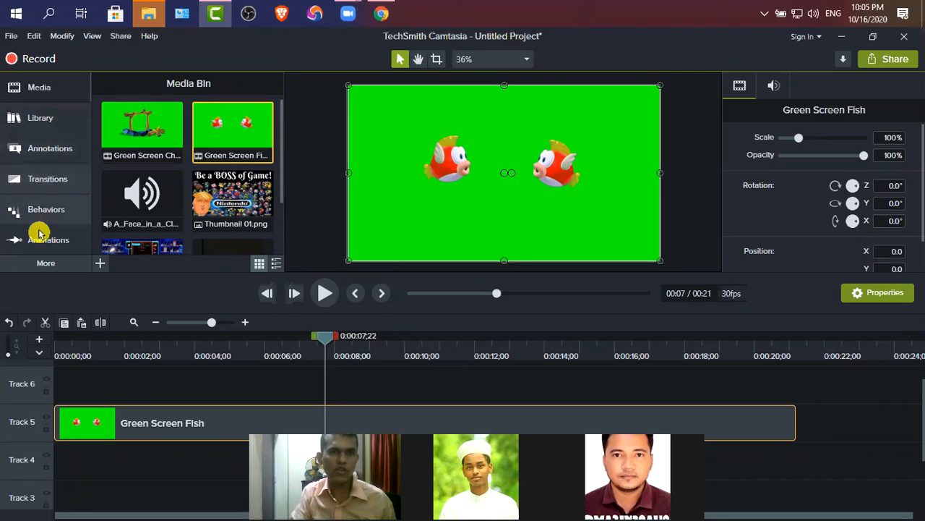
{"action": "left_click", "coordinate": [41, 149]}
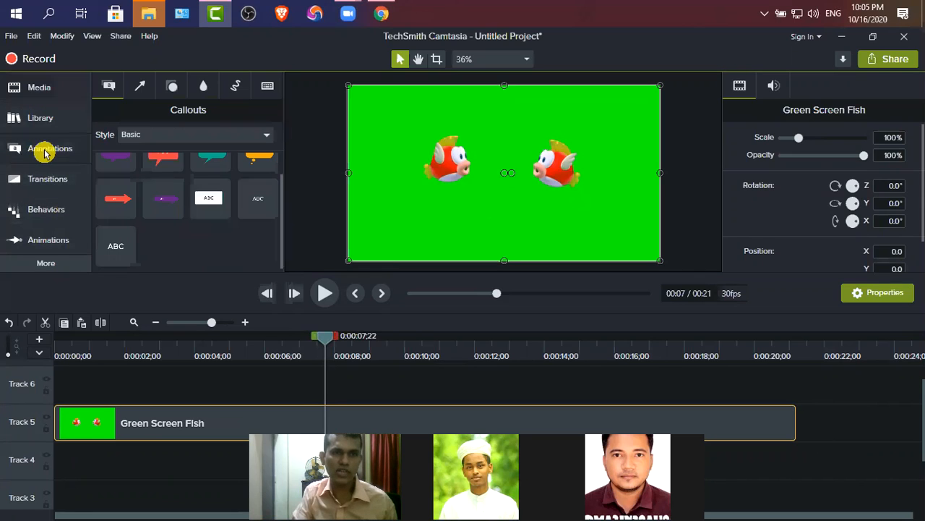
{"action": "scroll", "coordinate": [230, 213], "scroll_direction": "up", "scroll_amount": 2}
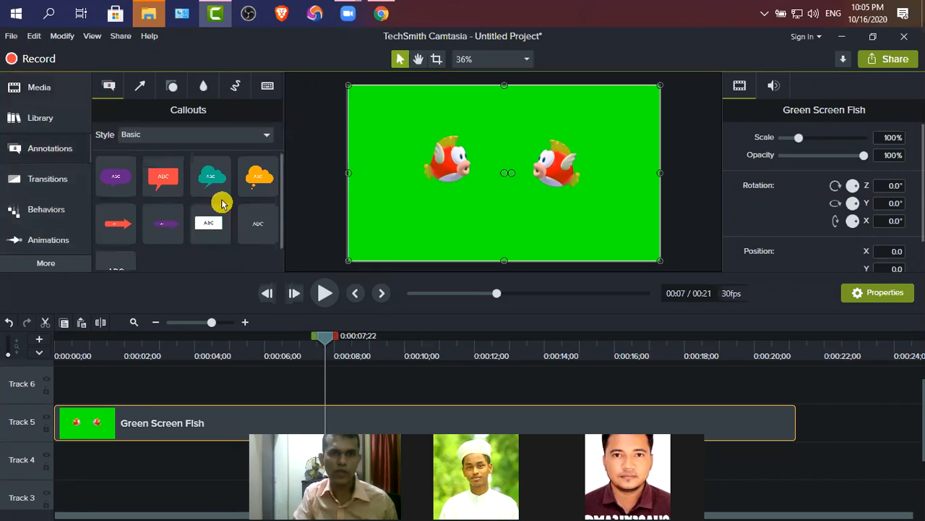
{"action": "scroll", "coordinate": [256, 222], "scroll_direction": "down", "scroll_amount": 1}
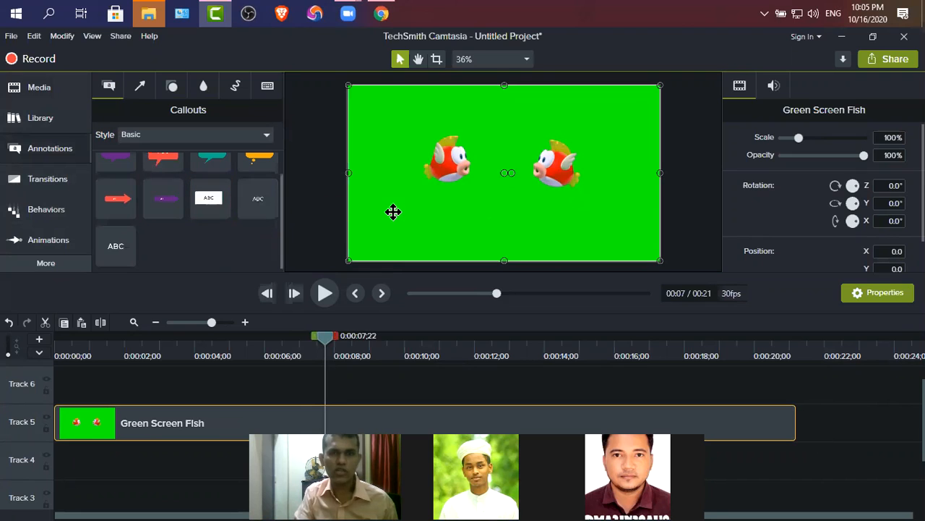
- Add the squaresandrectangles-01 lower third from the Camtasia 2019 library to Track 6, starting at about 6.4 seconds
{"action": "left_click", "coordinate": [52, 118]}
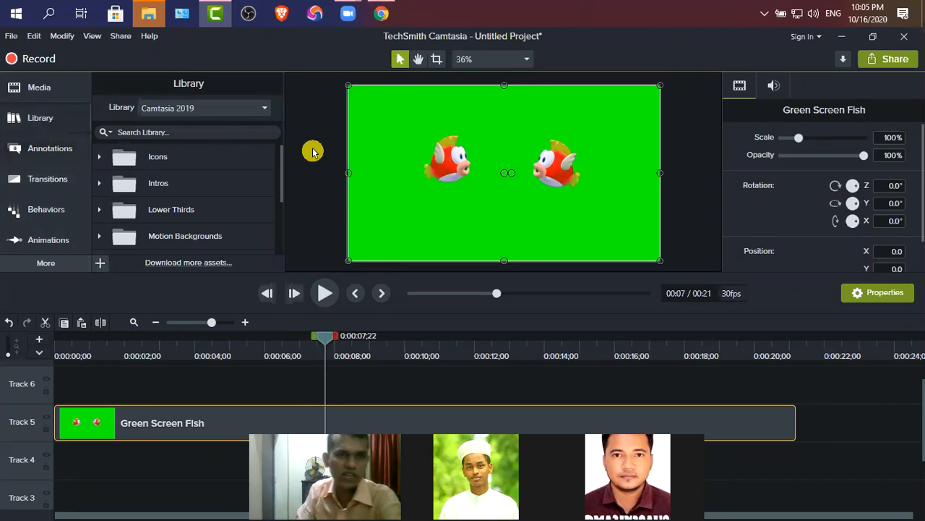
{"action": "left_click", "coordinate": [210, 136]}
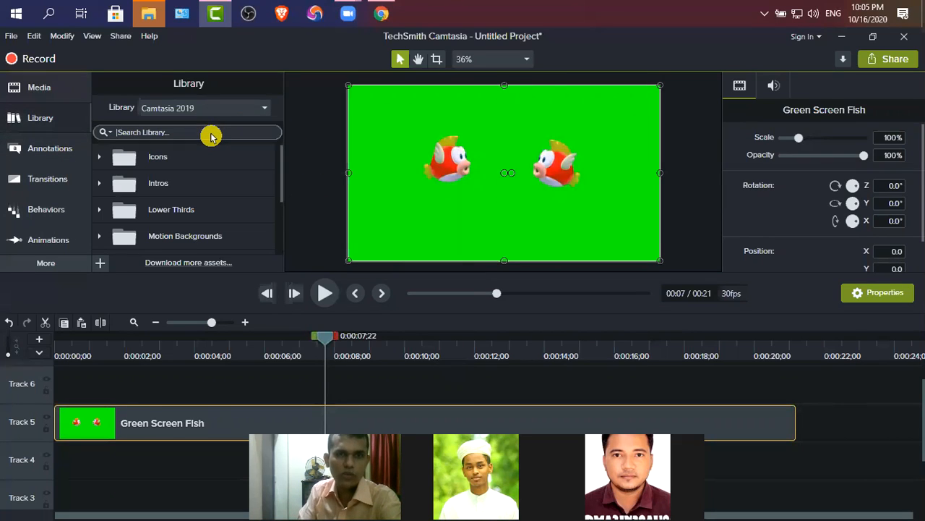
{"action": "double_click", "coordinate": [162, 210]}
{"action": "scroll", "coordinate": [257, 183], "scroll_direction": "down", "scroll_amount": 1}
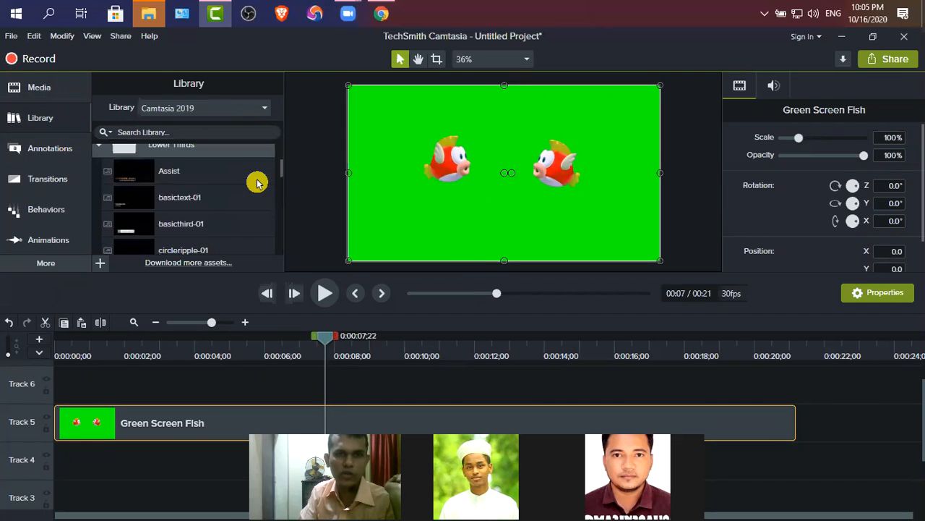
{"action": "scroll", "coordinate": [256, 183], "scroll_direction": "down", "scroll_amount": 6}
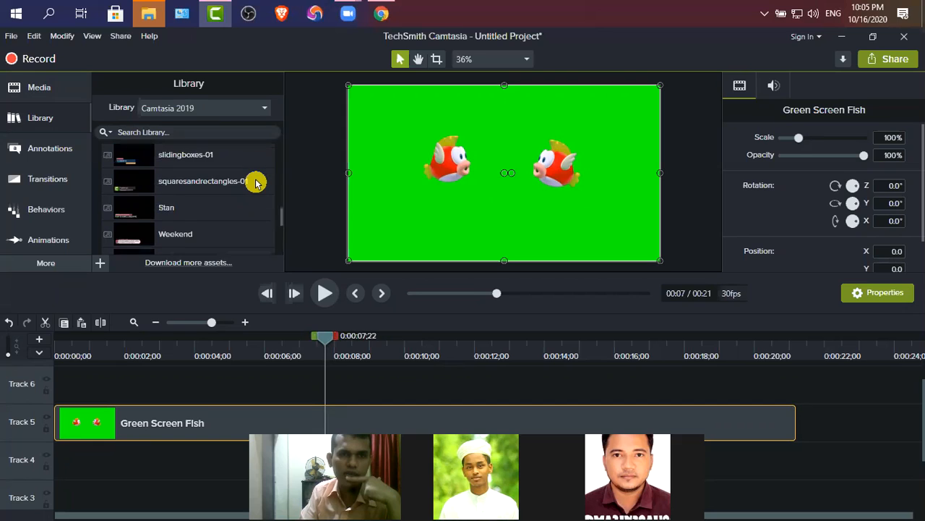
{"action": "scroll", "coordinate": [257, 183], "scroll_direction": "down", "scroll_amount": 1}
{"action": "scroll", "coordinate": [257, 183], "scroll_direction": "up", "scroll_amount": 1}
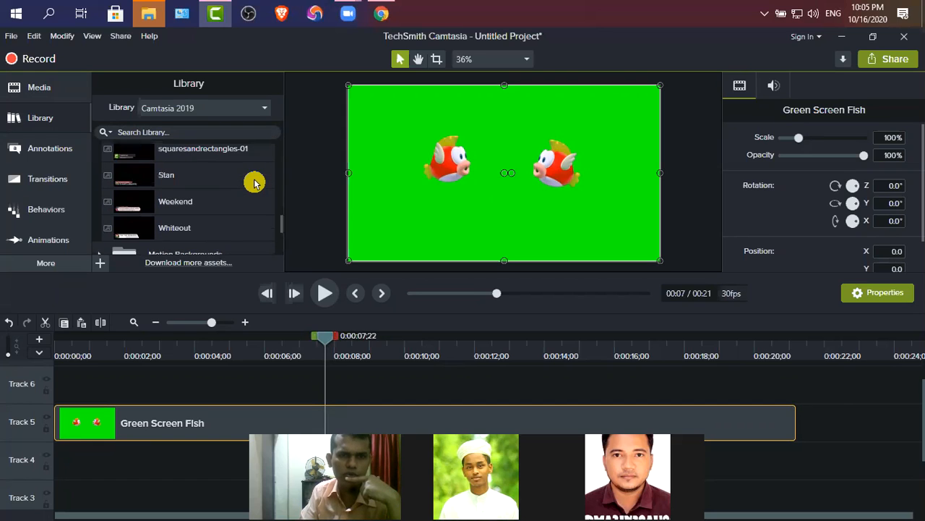
{"action": "left_click_drag", "start_coordinate": [135, 156], "coordinate": [279, 401]}
- Scrub from before the lower third to 0:00:07;03 to preview how its title animates in
{"action": "left_click", "coordinate": [326, 342]}
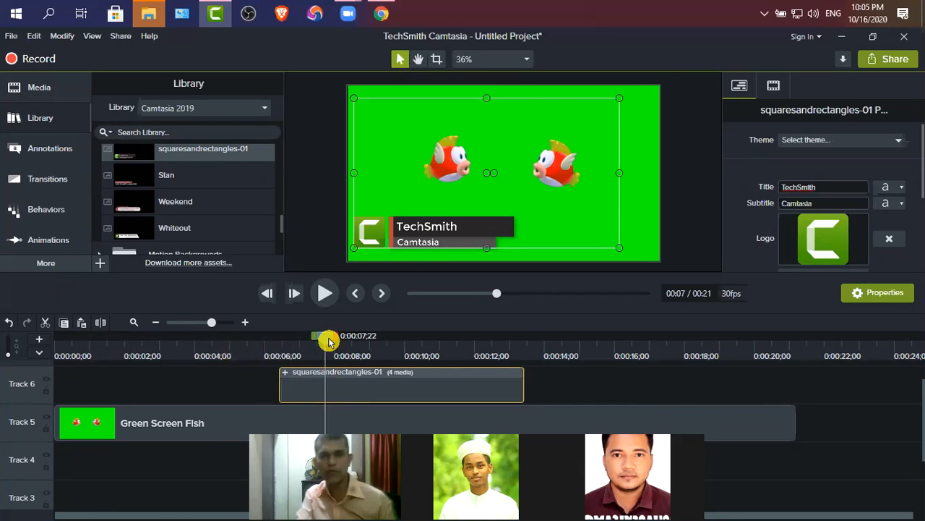
{"action": "left_click_drag", "start_coordinate": [316, 345], "coordinate": [243, 346]}
{"action": "left_click", "coordinate": [322, 384]}
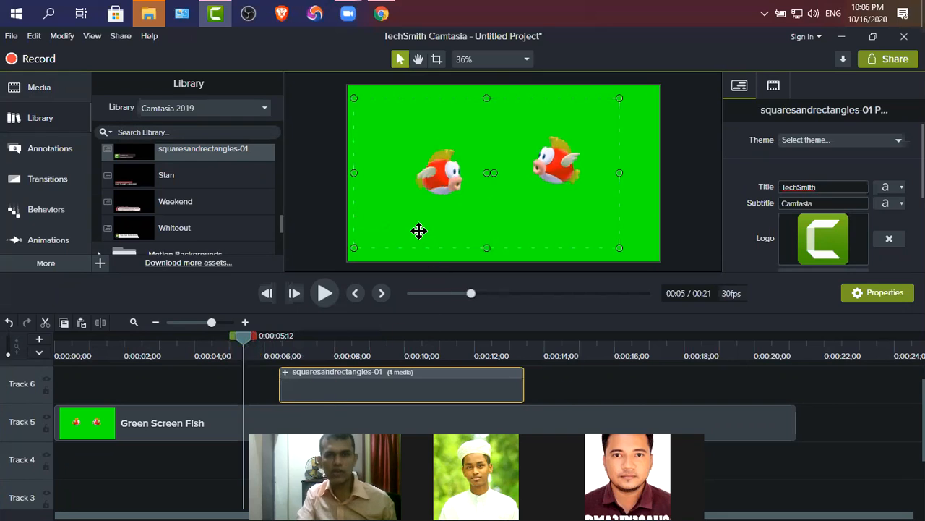
{"action": "left_click_drag", "start_coordinate": [244, 337], "coordinate": [299, 360]}
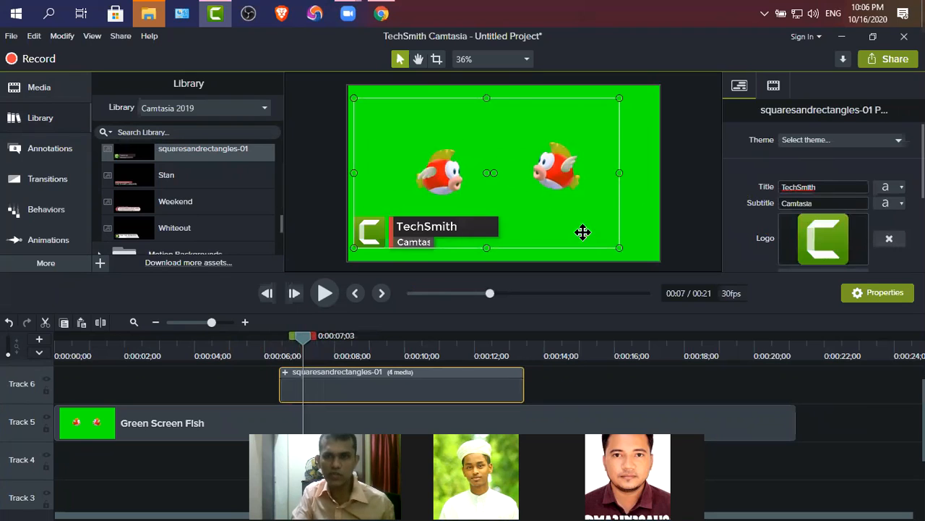
- Set the lower third's title to "Digital Learning Point" and its subtitle to "Plz Subscribe"
{"action": "double_click", "coordinate": [828, 187]}
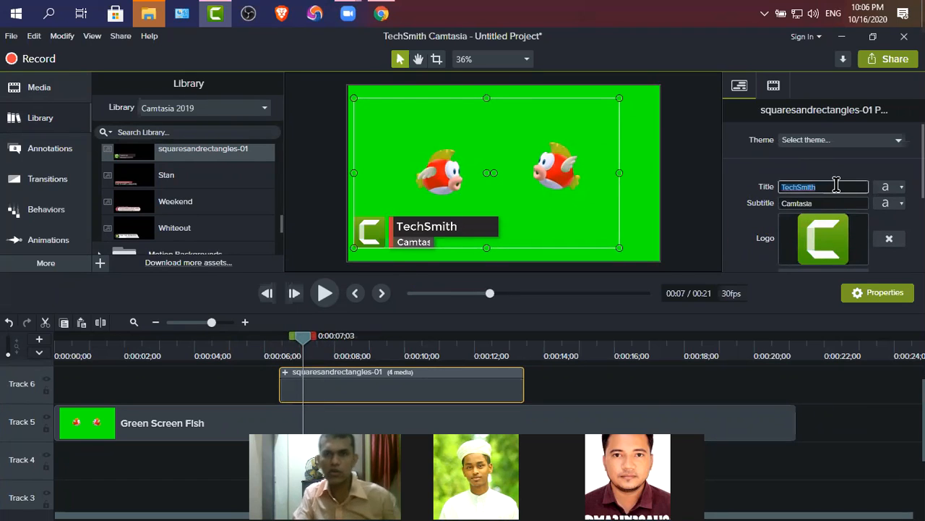
{"action": "type", "text": "Did"}
{"action": "type", "text": "ital Learning Point"}
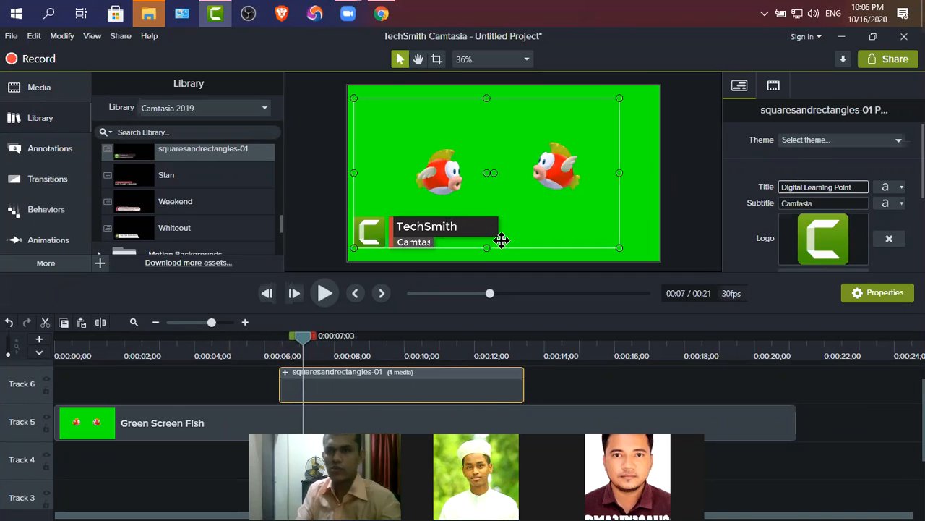
{"action": "left_click", "coordinate": [823, 201]}
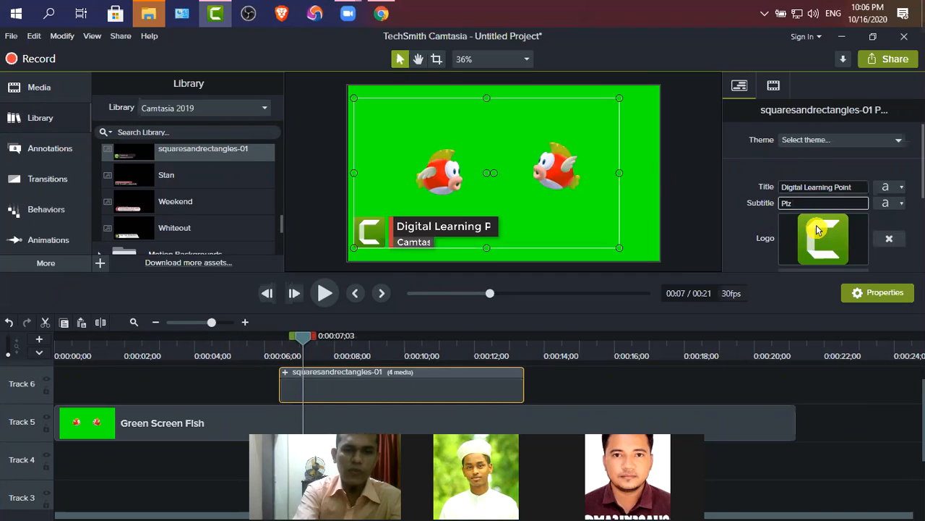
{"action": "type", "text": "ibe"}
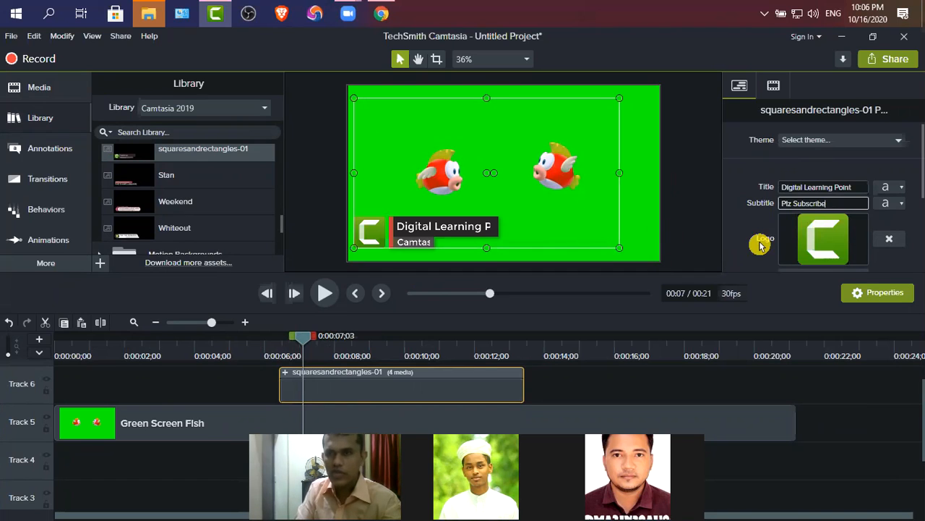
{"action": "left_click", "coordinate": [480, 226]}
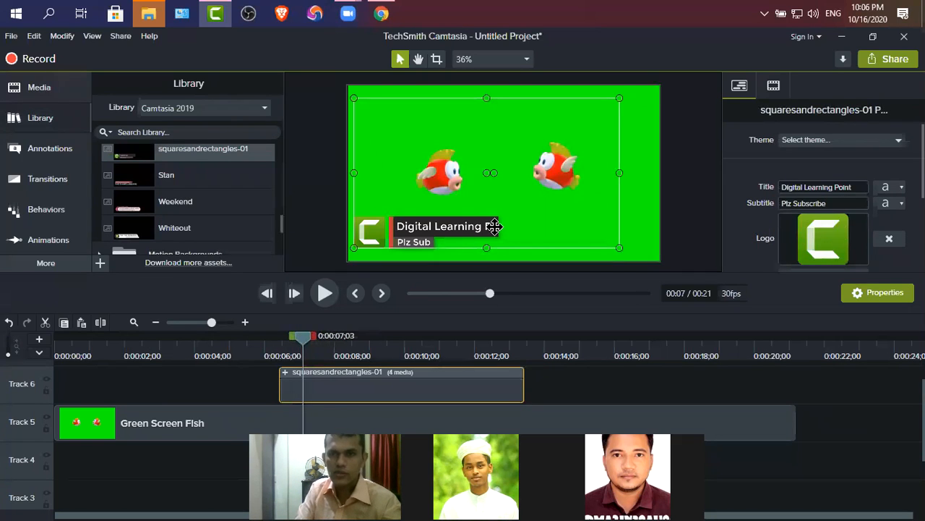
- Narrow the text box of the lower third's title and set its font size to 30
{"action": "double_click", "coordinate": [481, 225]}
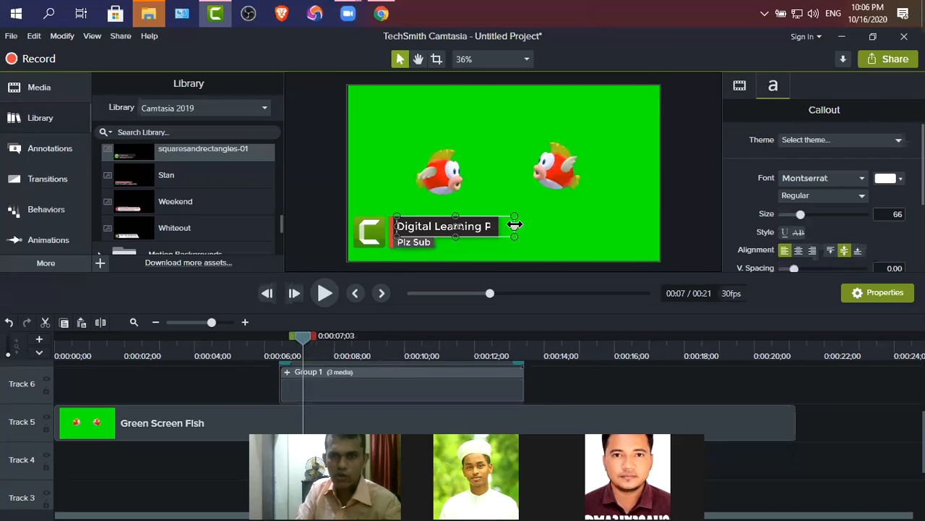
{"action": "left_click_drag", "start_coordinate": [514, 226], "coordinate": [487, 230]}
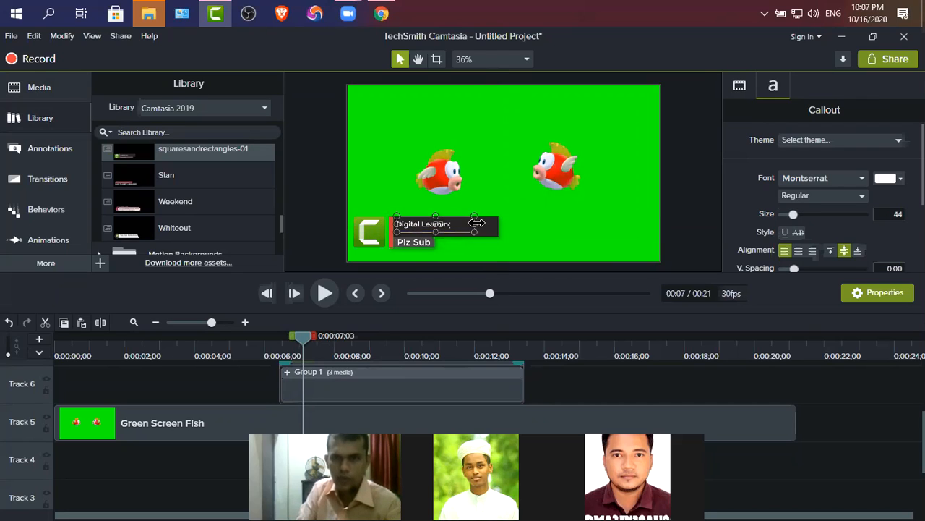
{"action": "left_click", "coordinate": [895, 215]}
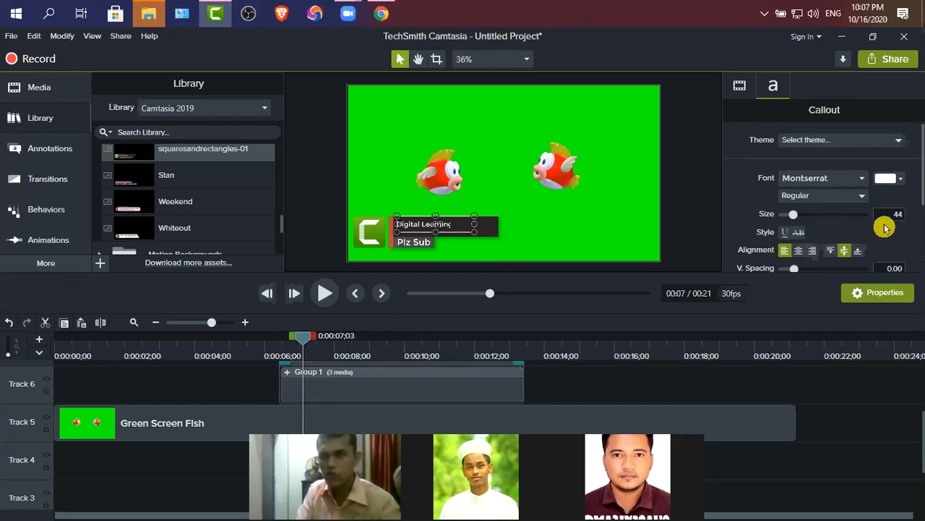
{"action": "left_click", "coordinate": [889, 226]}
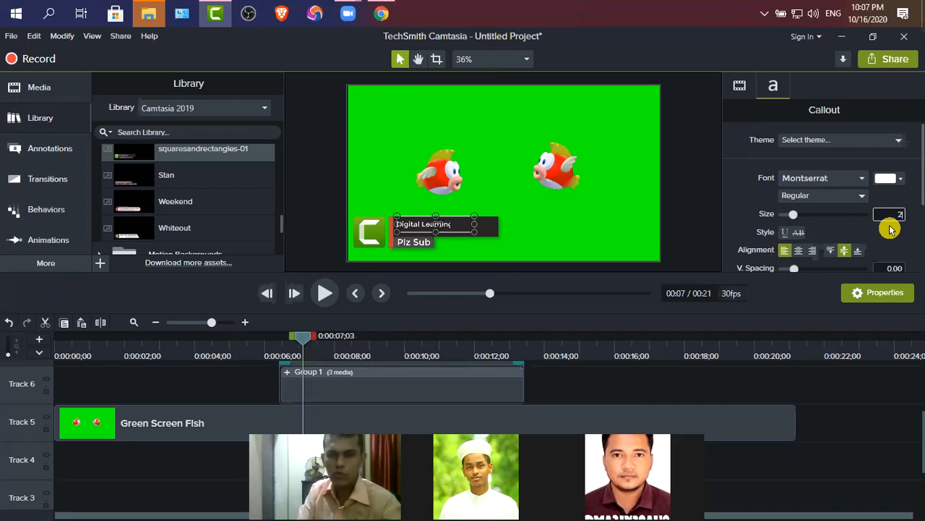
{"action": "key", "text": "Return"}
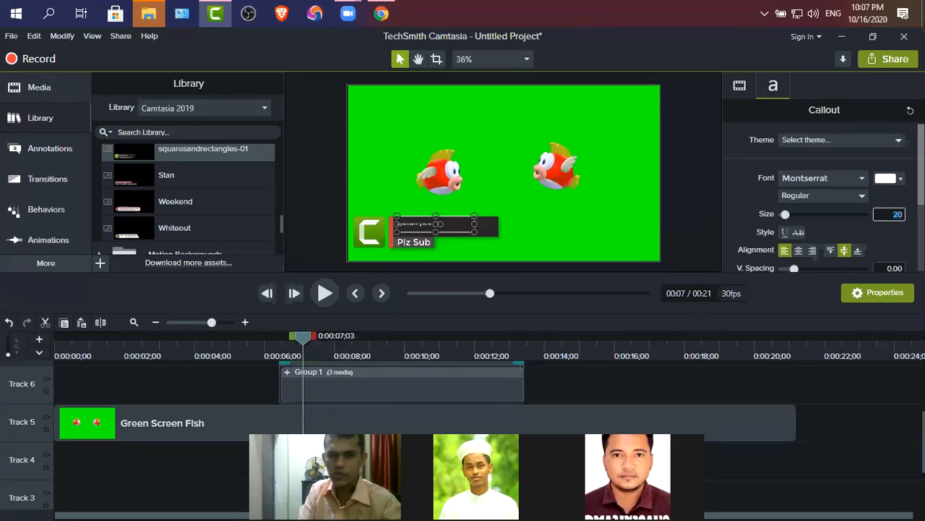
{"action": "left_click", "coordinate": [901, 226]}
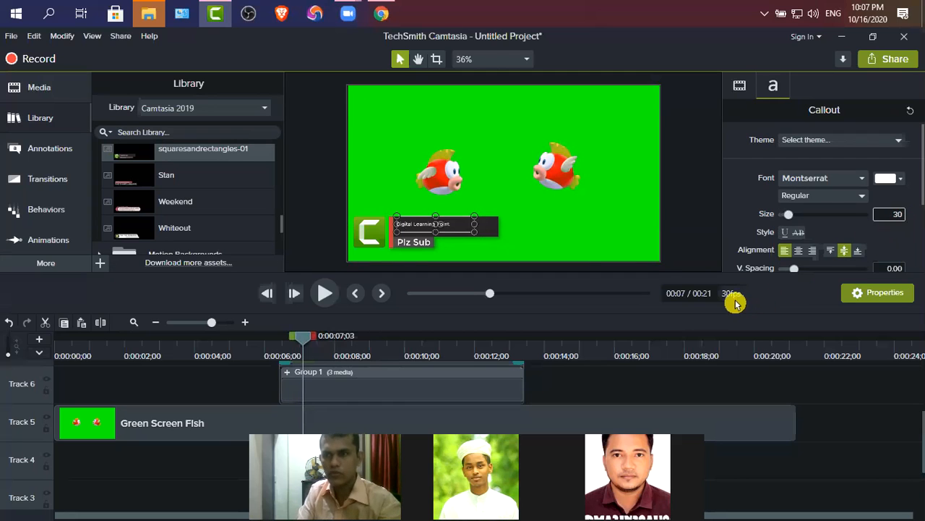
{"action": "left_click", "coordinate": [543, 223]}
{"action": "left_click", "coordinate": [540, 200]}
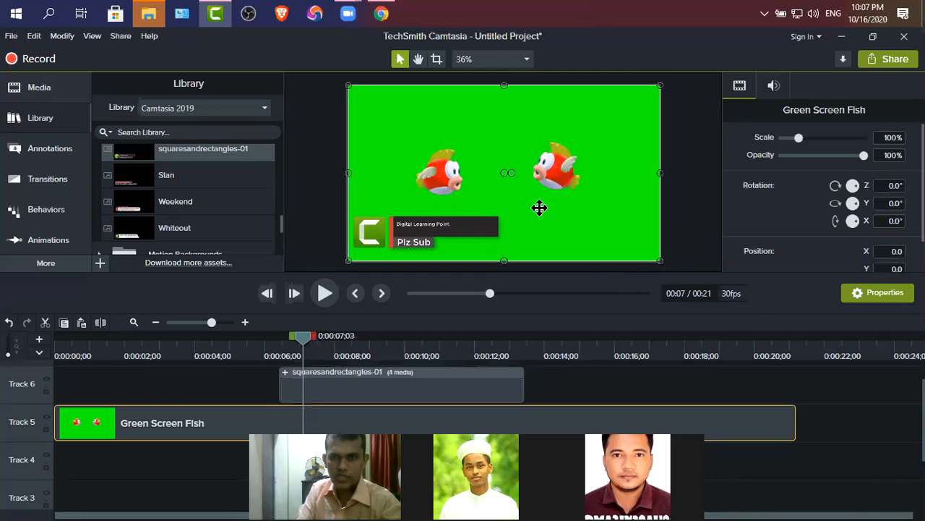
- Shift the whole lower third slightly to the right over the fish clip
{"action": "left_click_drag", "start_coordinate": [419, 226], "coordinate": [429, 225]}
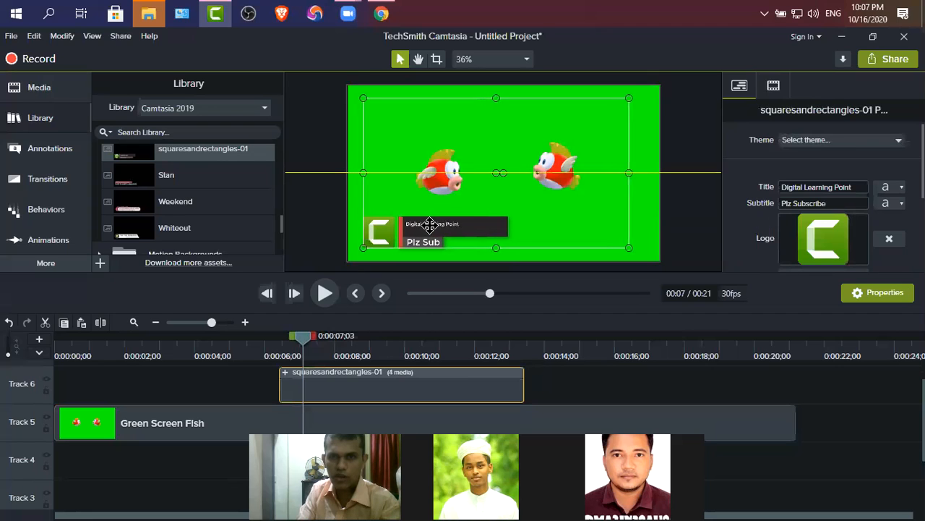
{"action": "left_click", "coordinate": [510, 227]}
{"action": "double_click", "coordinate": [441, 224]}
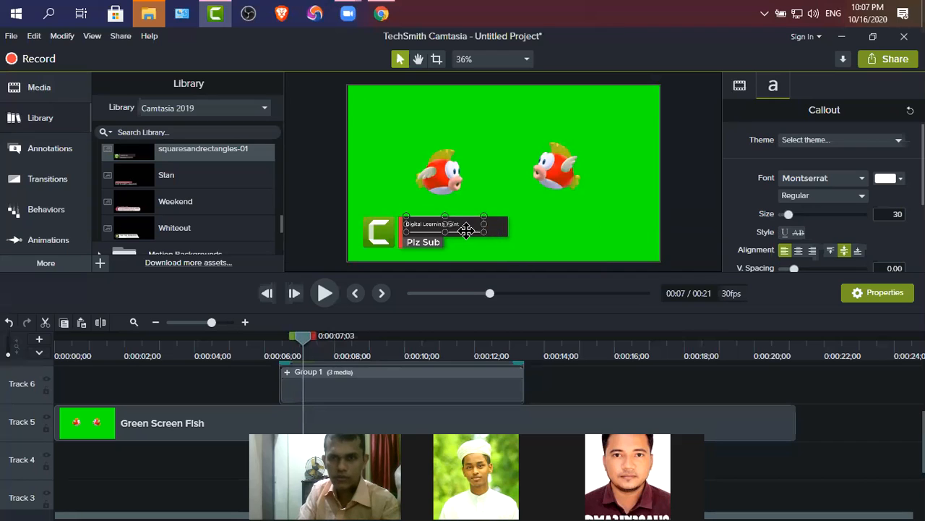
{"action": "left_click_drag", "start_coordinate": [464, 231], "coordinate": [470, 231]}
{"action": "left_click", "coordinate": [609, 241]}
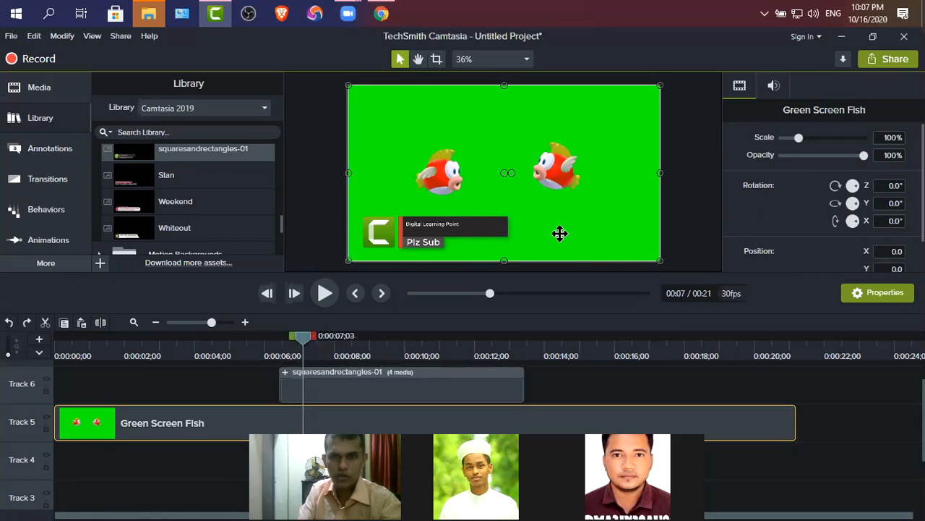
- Try narrowing the subtitle's text box and setting its font size to 30, and undo both changes
{"action": "double_click", "coordinate": [431, 241]}
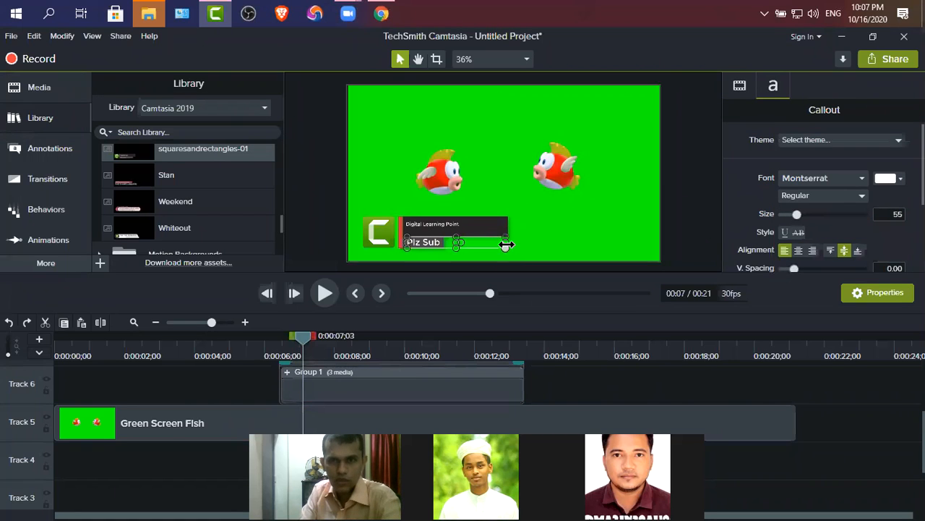
{"action": "left_click_drag", "start_coordinate": [483, 248], "coordinate": [473, 246]}
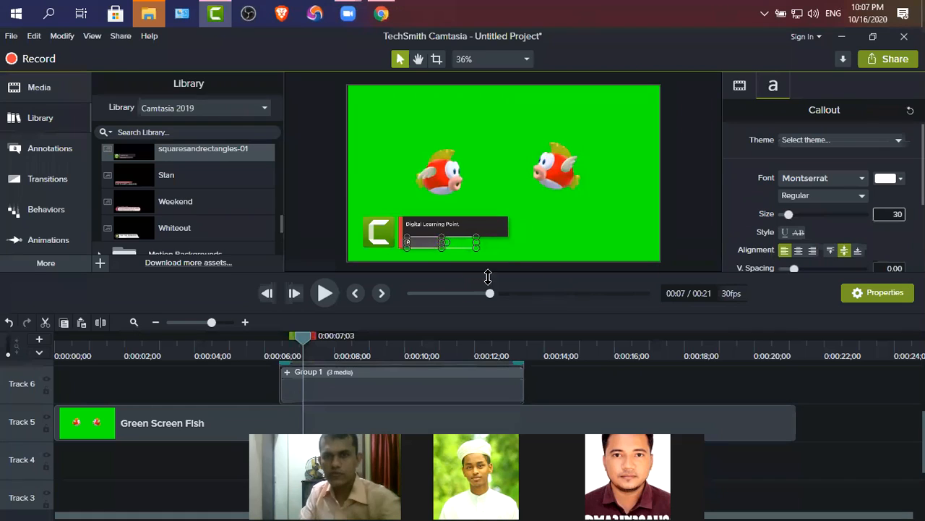
{"action": "left_click", "coordinate": [565, 232]}
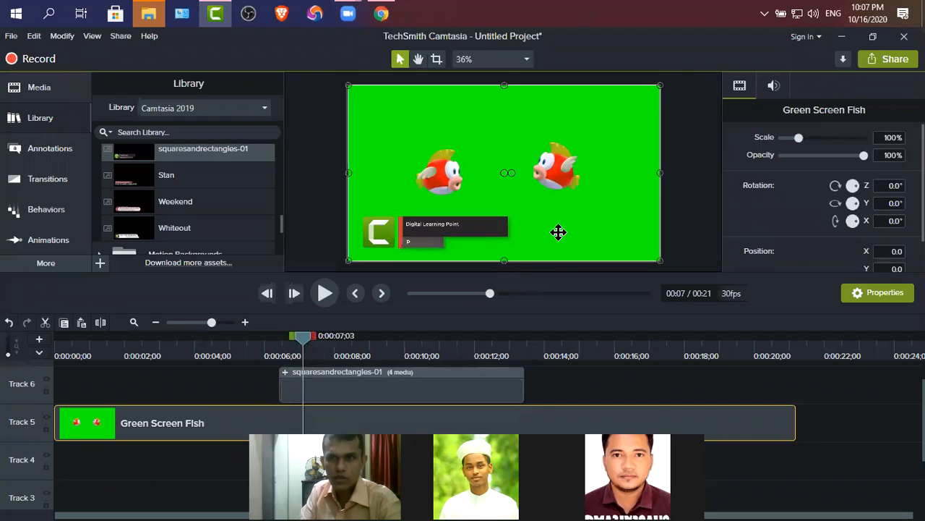
{"action": "double_click", "coordinate": [423, 241]}
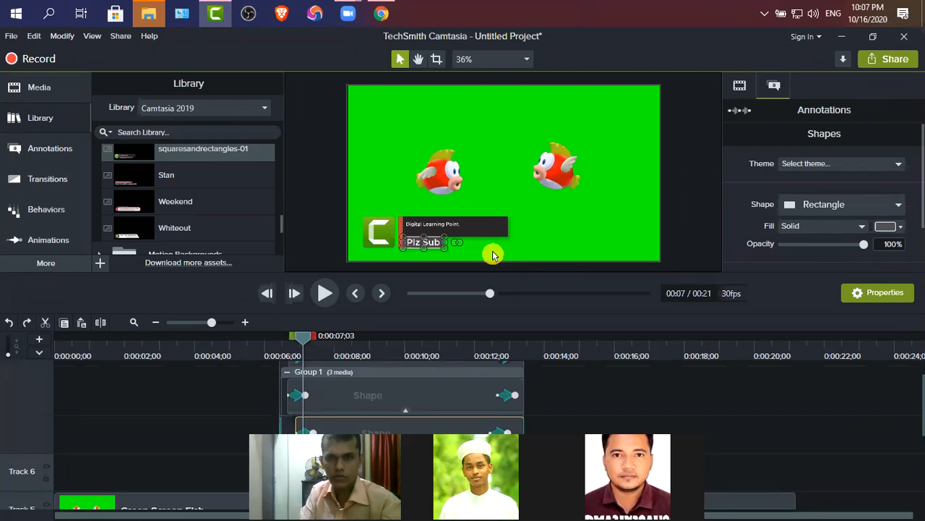
{"action": "left_click", "coordinate": [430, 241]}
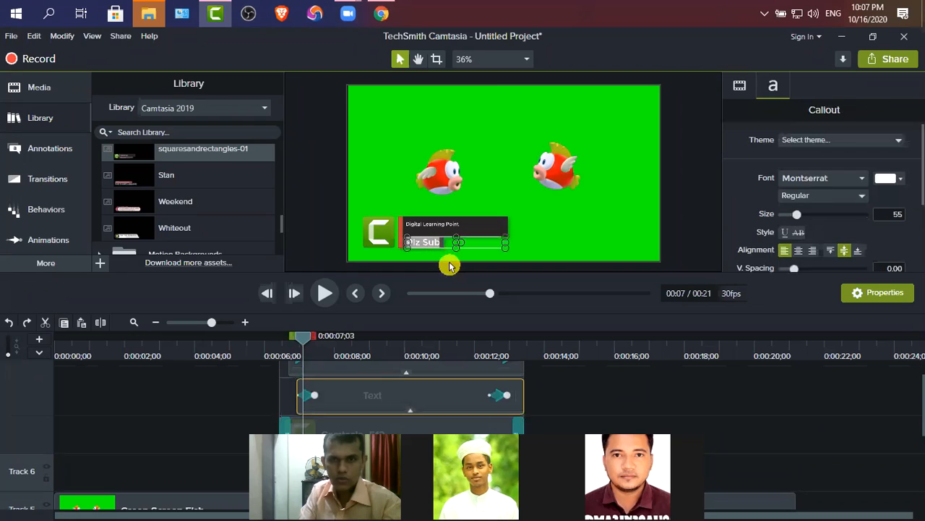
{"action": "left_click", "coordinate": [568, 236]}
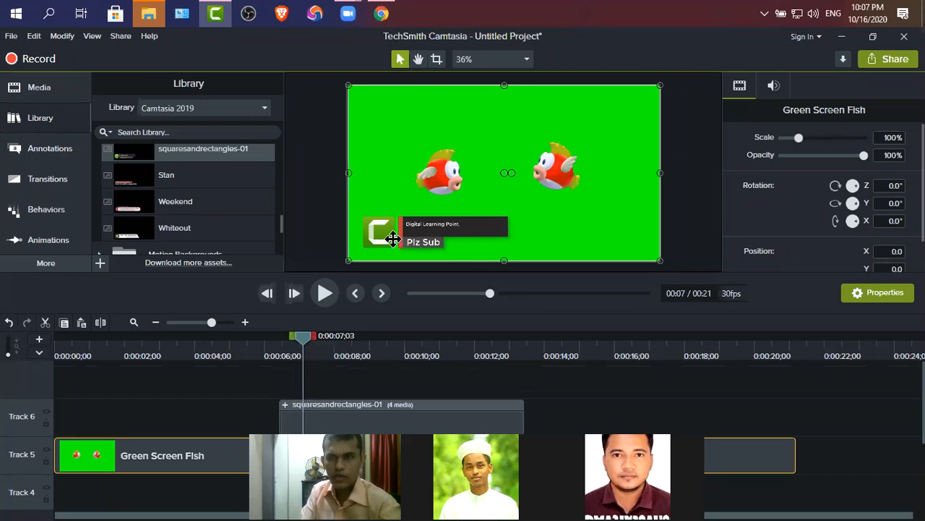
- Enlarge the whole lower third from its corners, keeping it near the lower-left of the video frame
{"action": "left_click", "coordinate": [457, 234]}
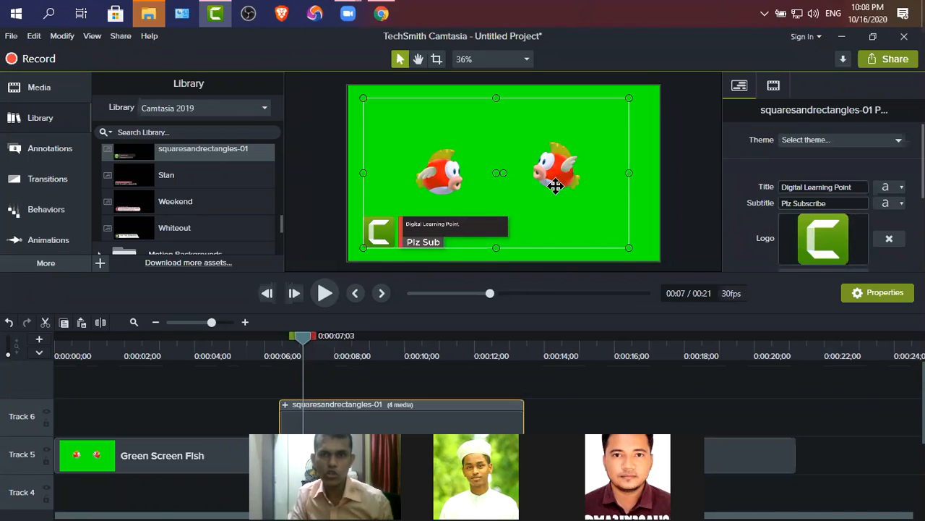
{"action": "mouse_move", "coordinate": [630, 105]}
{"action": "left_mouse_down"}
{"action": "mouse_move", "coordinate": [656, 86]}
{"action": "mouse_move", "coordinate": [729, 93]}
{"action": "left_mouse_up"}
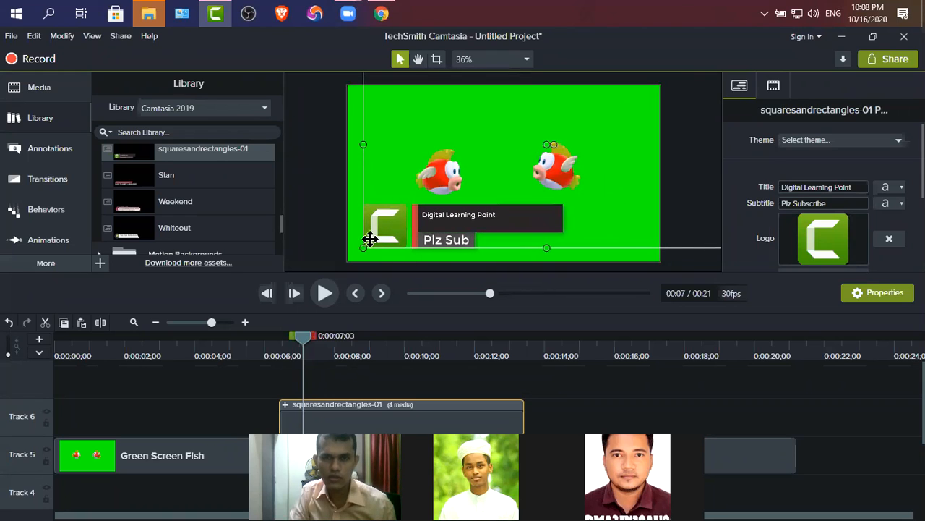
{"action": "left_click_drag", "start_coordinate": [359, 250], "coordinate": [355, 252]}
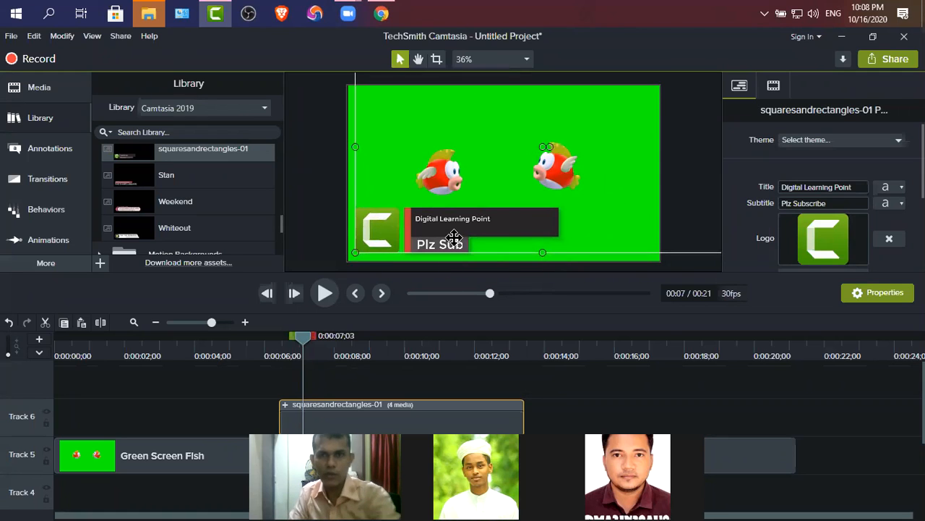
{"action": "double_click", "coordinate": [473, 220]}
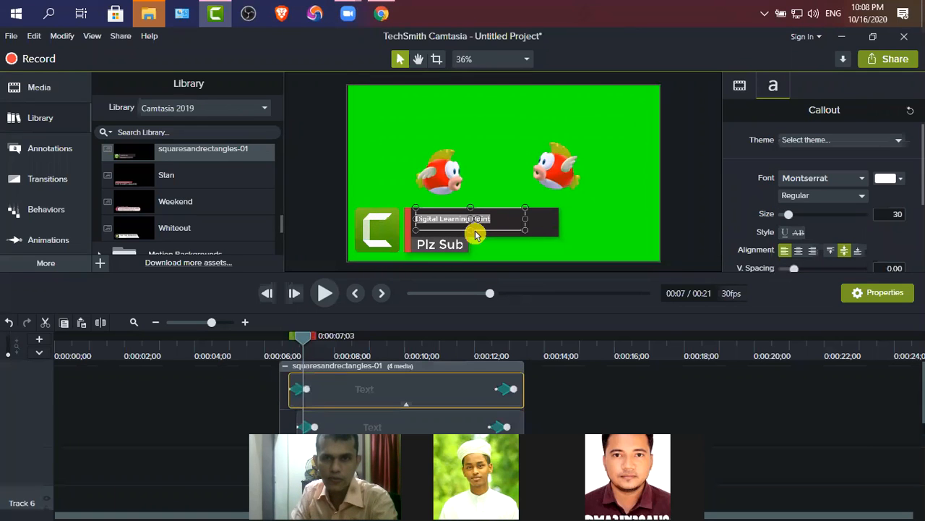
{"action": "left_click", "coordinate": [472, 229]}
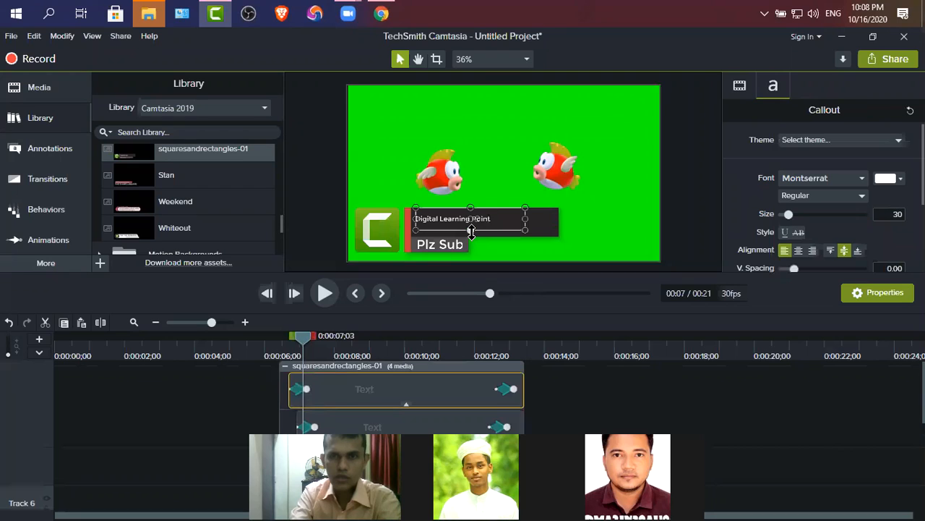
{"action": "left_click", "coordinate": [595, 250]}
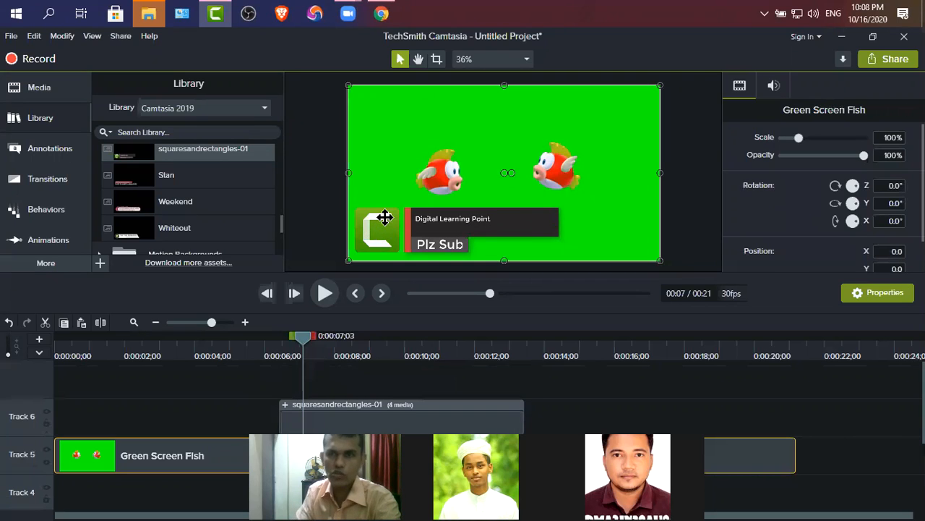
- Remove the logo image from the lower third's properties and undo the removal
{"action": "left_click", "coordinate": [381, 231]}
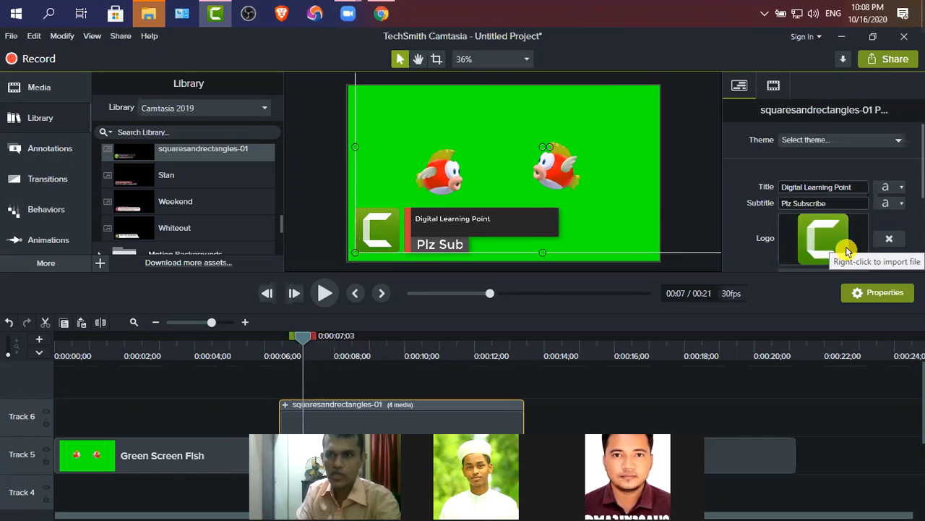
{"action": "scroll", "coordinate": [864, 246], "scroll_direction": "down", "scroll_amount": 3}
{"action": "scroll", "coordinate": [868, 248], "scroll_direction": "up", "scroll_amount": 2}
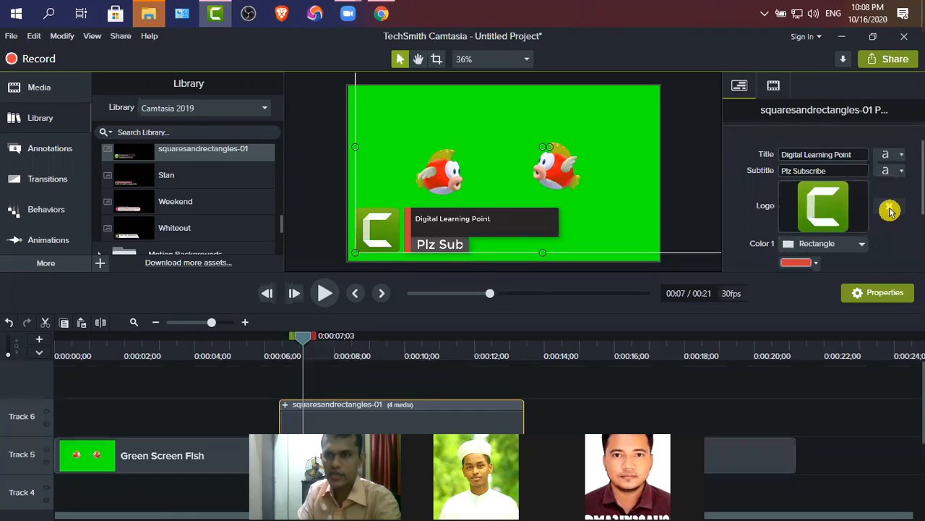
{"action": "left_click", "coordinate": [890, 209]}
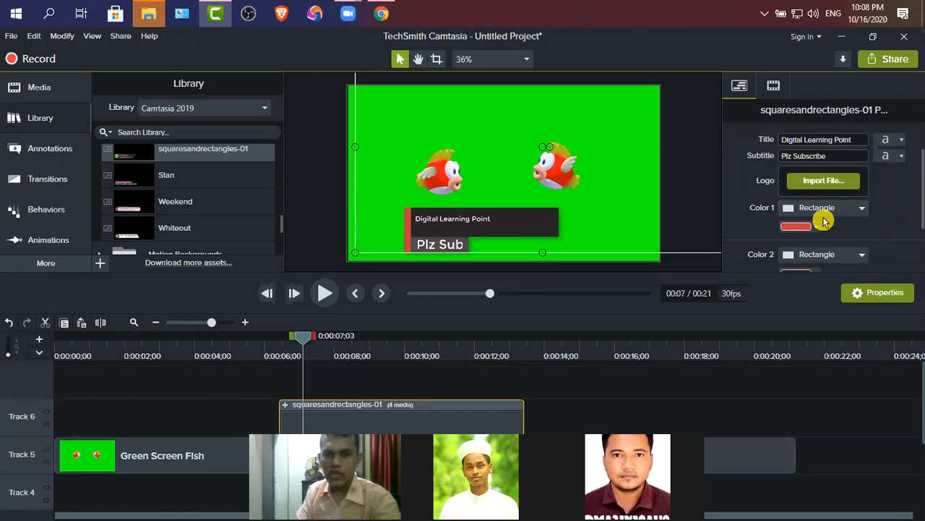
{"action": "key", "text": "ctrl+z"}
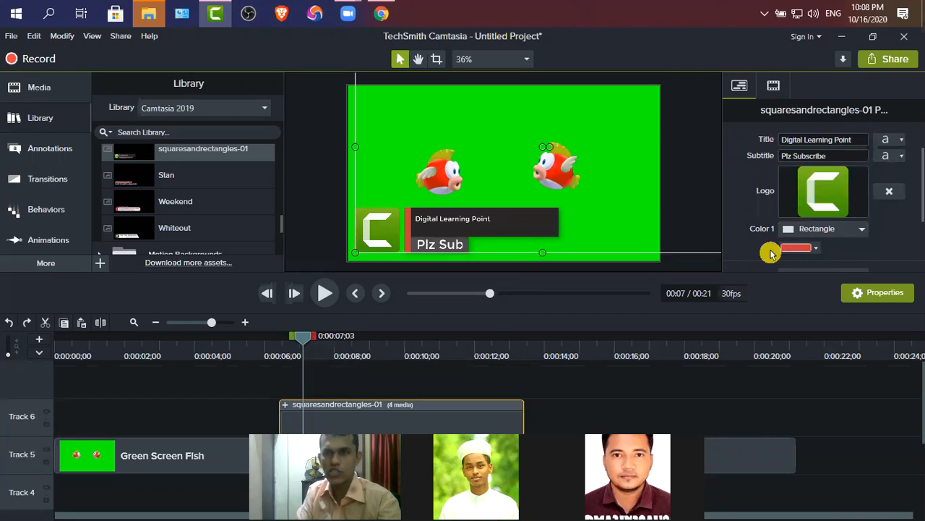
- Look through the lower third's logo and color properties, including the option to import a logo file
{"action": "scroll", "coordinate": [879, 246], "scroll_direction": "down", "scroll_amount": 3}
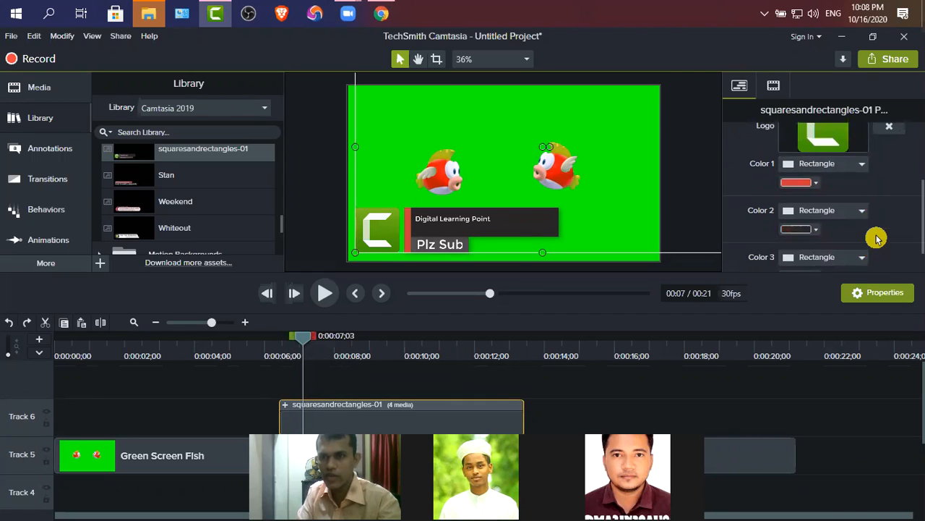
{"action": "scroll", "coordinate": [876, 238], "scroll_direction": "up", "scroll_amount": 3}
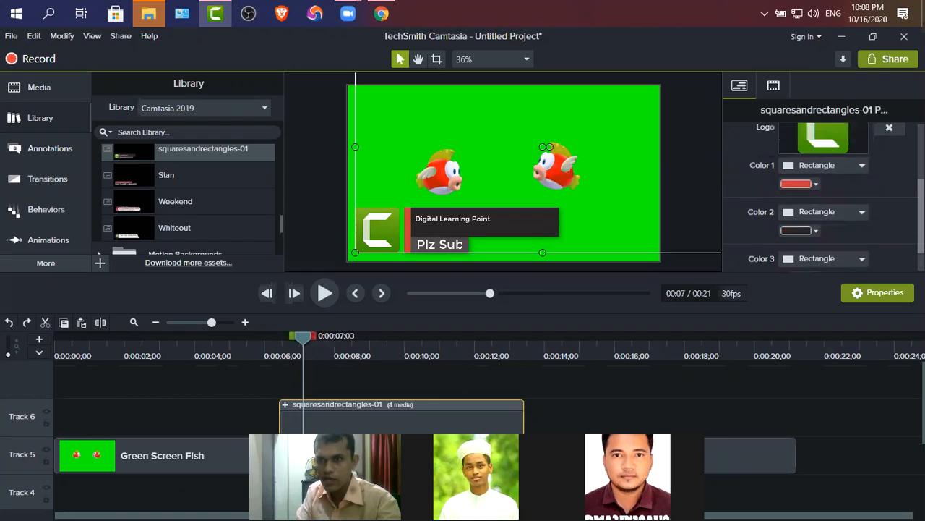
{"action": "scroll", "coordinate": [815, 218], "scroll_direction": "up", "scroll_amount": 2}
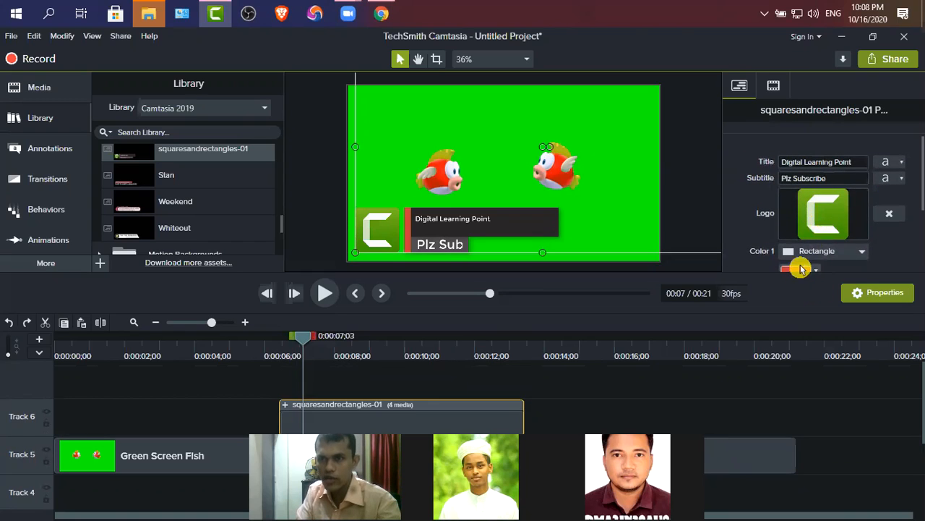
{"action": "scroll", "coordinate": [817, 250], "scroll_direction": "down", "scroll_amount": 2}
{"action": "scroll", "coordinate": [857, 238], "scroll_direction": "up", "scroll_amount": 2}
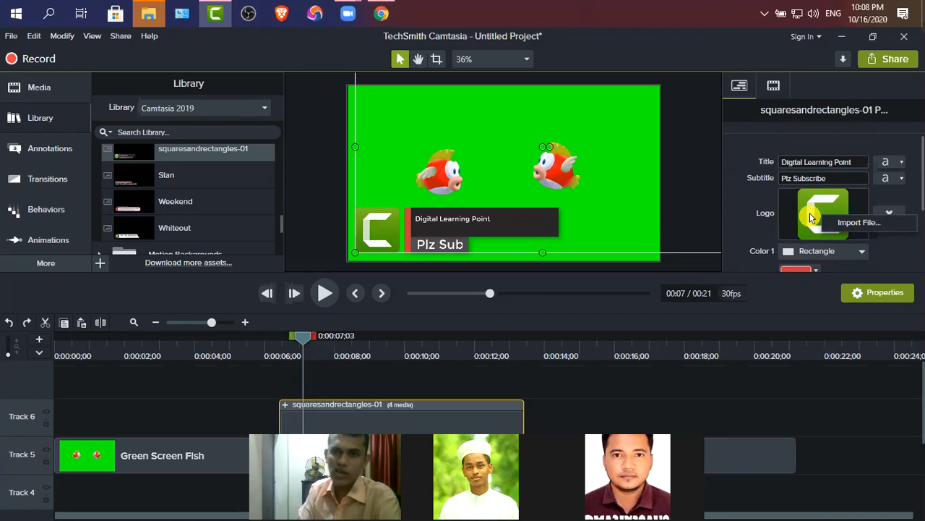
{"action": "left_click", "coordinate": [859, 224]}
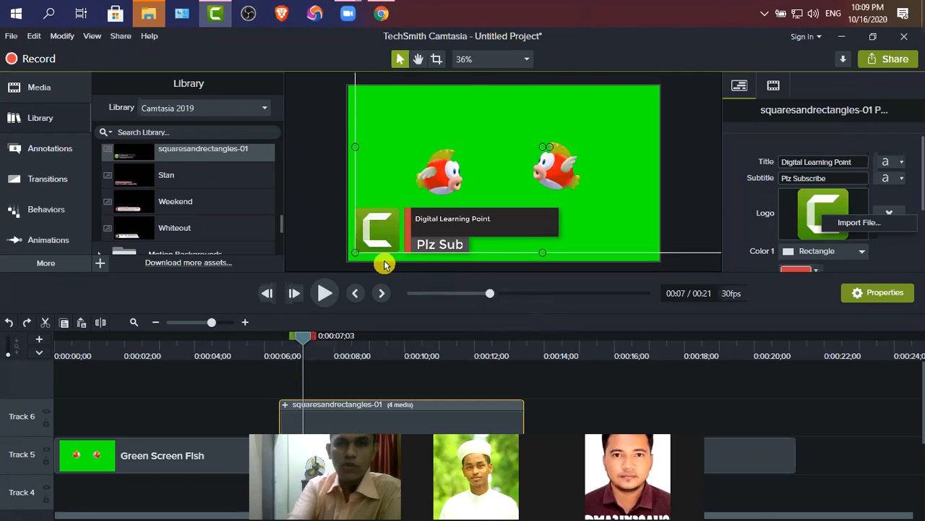
- Mark the lower third's logo as a screenshot area and cancel the capture
{"action": "key", "text": "Print"}
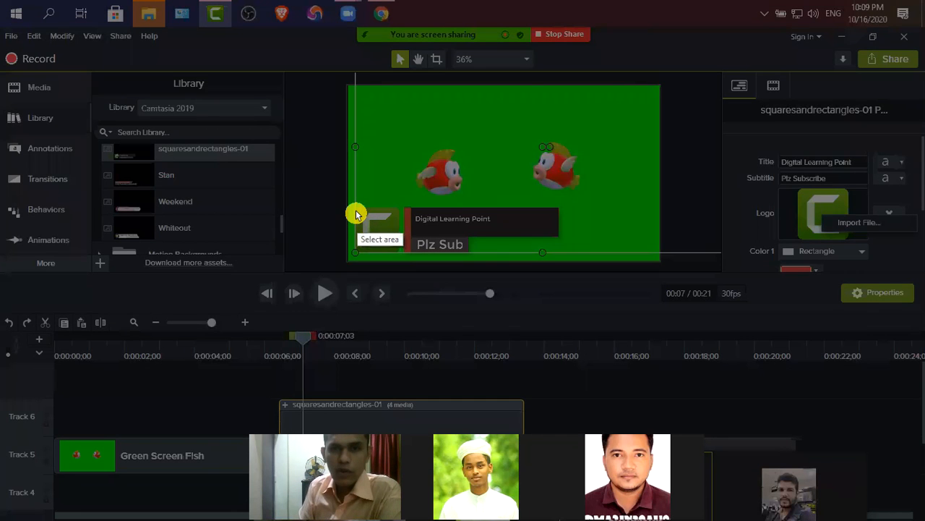
{"action": "left_click_drag", "start_coordinate": [354, 209], "coordinate": [402, 253]}
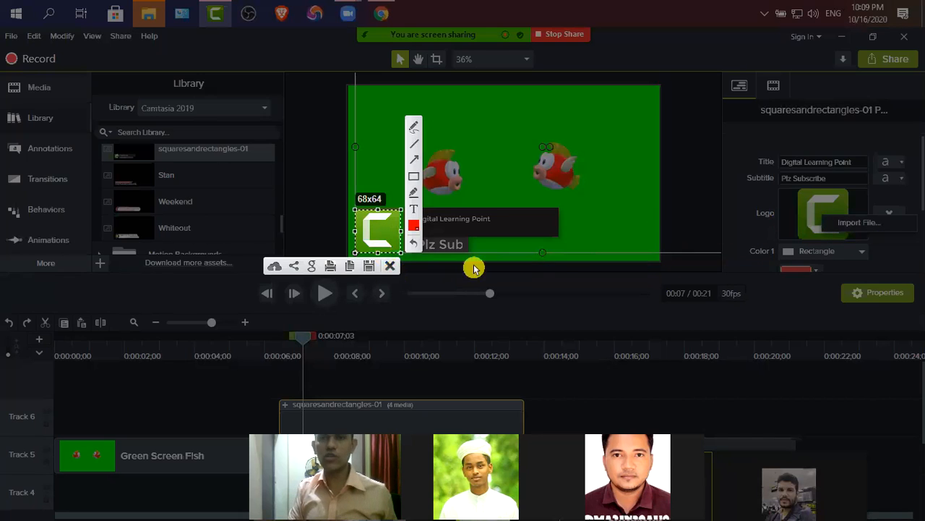
{"action": "key", "text": "Escape"}
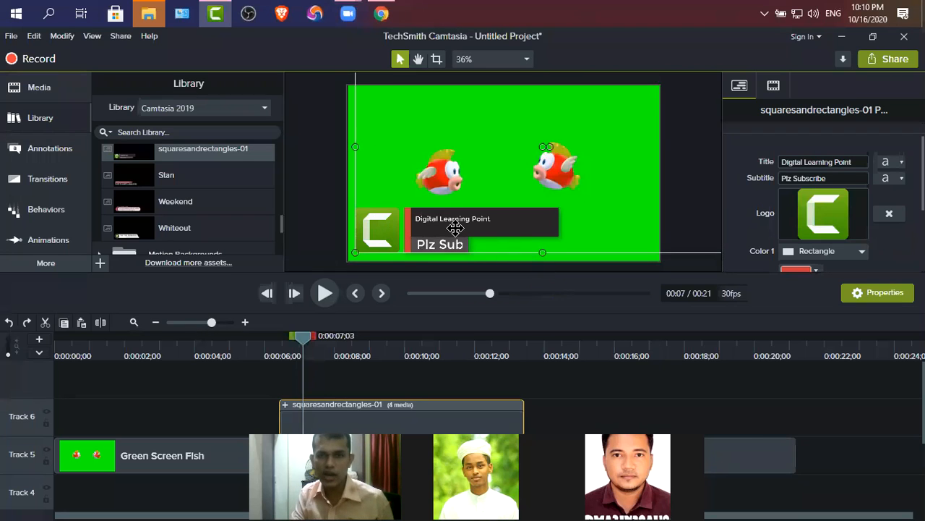
- Change the font color of the lower third's "Digital Learning Point" title to red, #E21212
{"action": "double_click", "coordinate": [423, 224]}
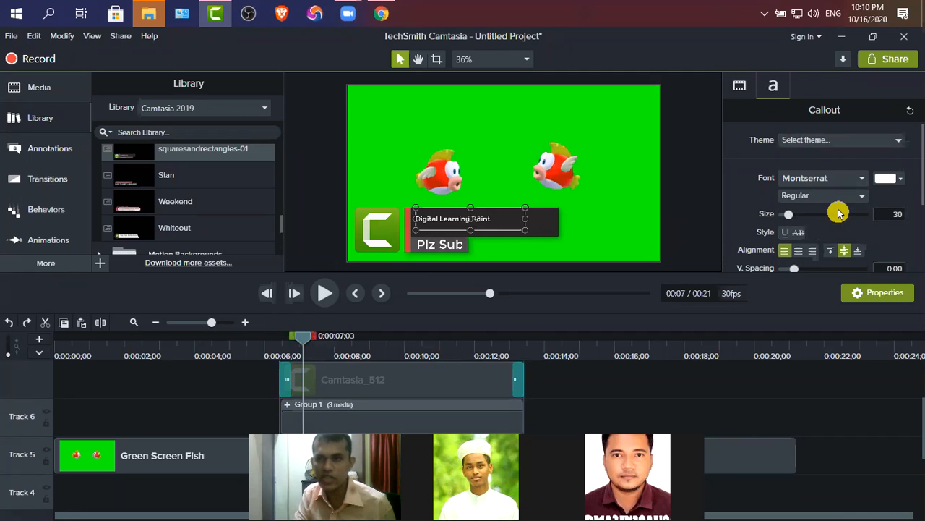
{"action": "scroll", "coordinate": [838, 214], "scroll_direction": "down", "scroll_amount": 2}
{"action": "scroll", "coordinate": [802, 233], "scroll_direction": "up", "scroll_amount": 2}
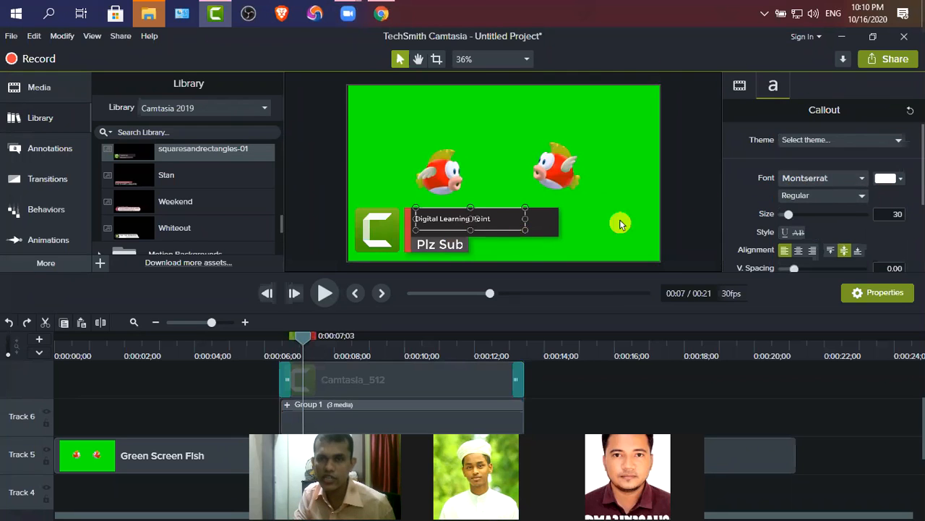
{"action": "left_click", "coordinate": [888, 181]}
{"action": "left_click", "coordinate": [871, 247]}
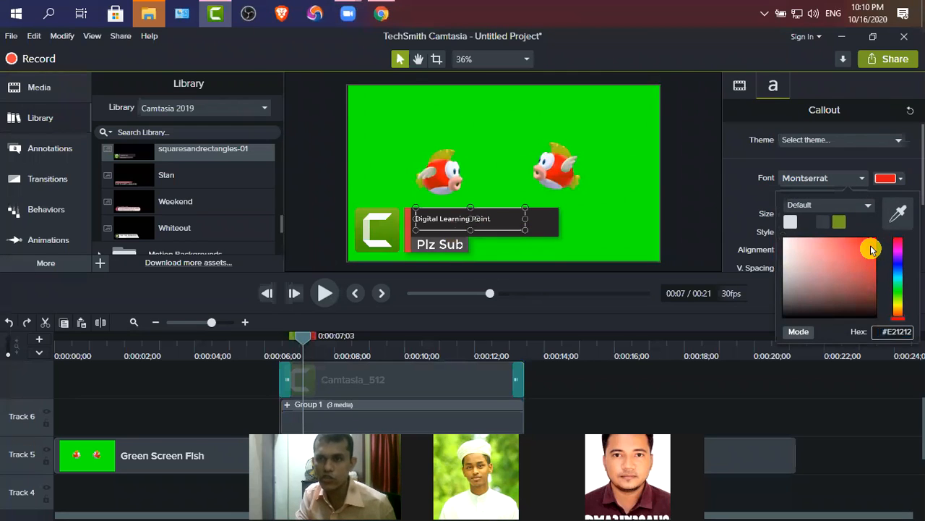
{"action": "left_click", "coordinate": [548, 229]}
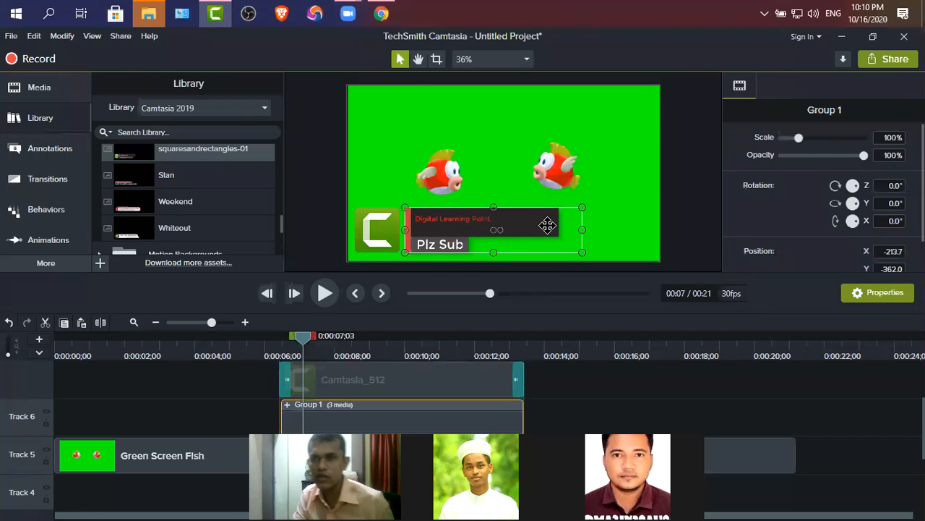
- Narrow the lower third's text group slightly and move the whole lower third down to the video frame's lower edge
{"action": "mouse_move", "coordinate": [583, 230]}
{"action": "left_mouse_down"}
{"action": "mouse_move", "coordinate": [644, 231]}
{"action": "mouse_move", "coordinate": [575, 231]}
{"action": "left_mouse_up"}
{"action": "left_click", "coordinate": [629, 235]}
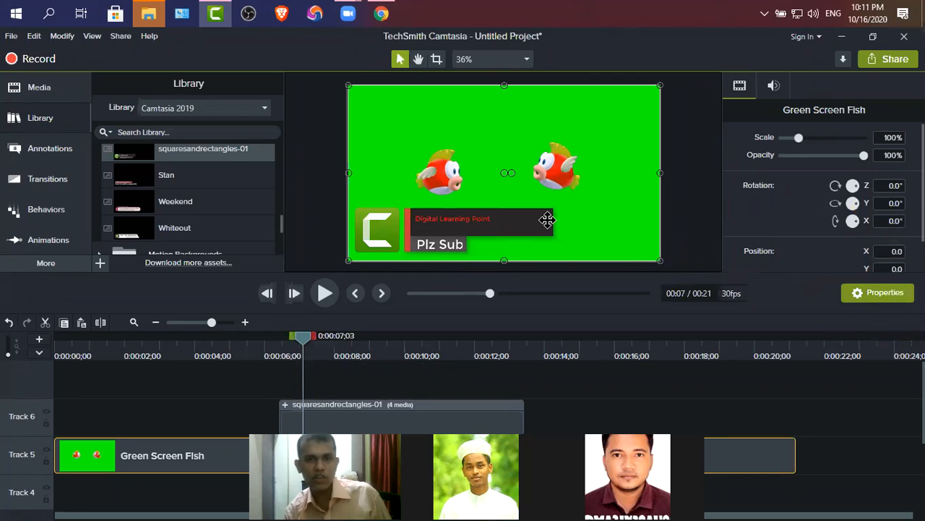
{"action": "left_click_drag", "start_coordinate": [437, 235], "coordinate": [440, 255]}
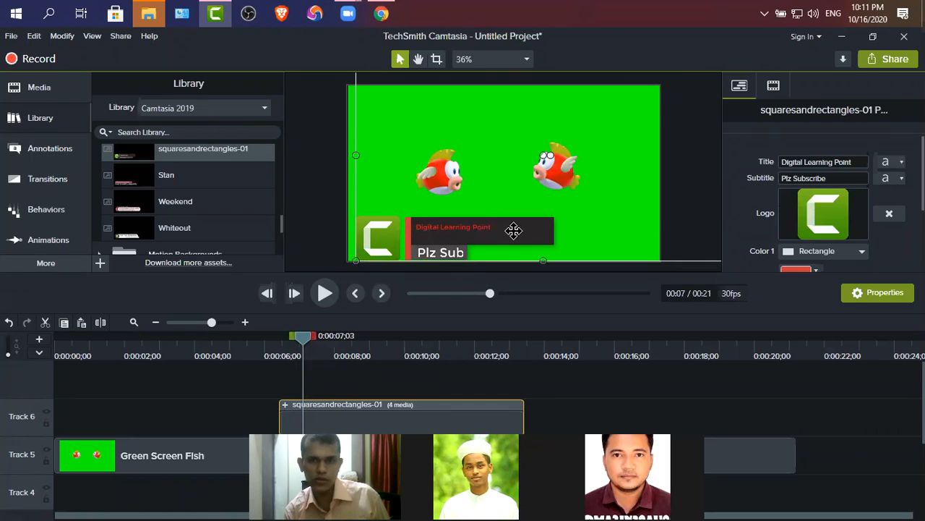
- Play back the lower third over the fish clip from just before it starts and pause at about 11 seconds
{"action": "left_click_drag", "start_coordinate": [303, 335], "coordinate": [266, 337]}
{"action": "left_click", "coordinate": [325, 293]}
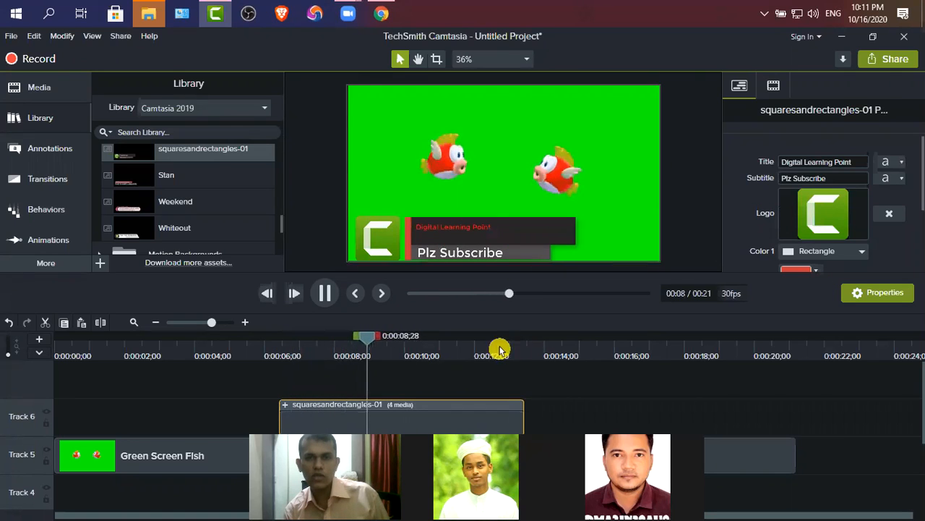
{"action": "left_click", "coordinate": [326, 295]}
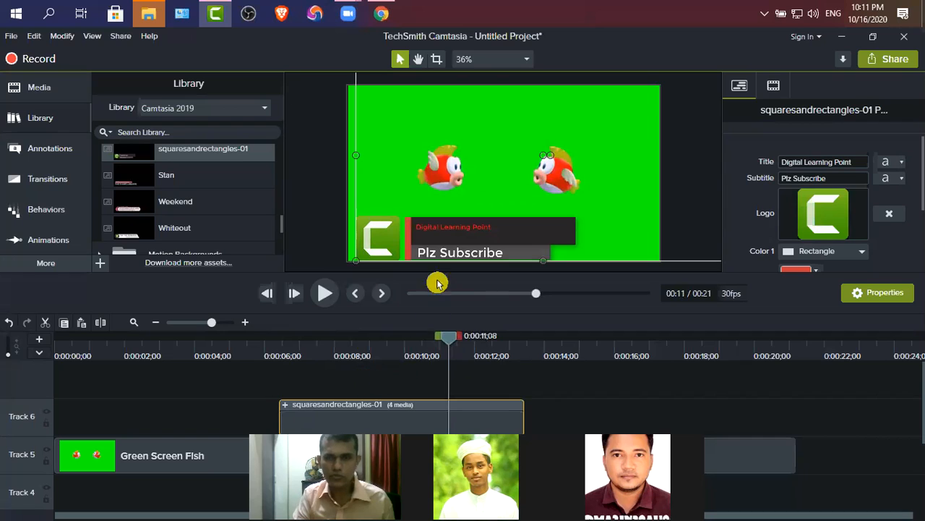
- Add the A_Face_in_a_Cloud audio from the media bin to the start of Track 4, beneath the fish clip
{"action": "left_click_drag", "start_coordinate": [163, 455], "coordinate": [172, 407]}
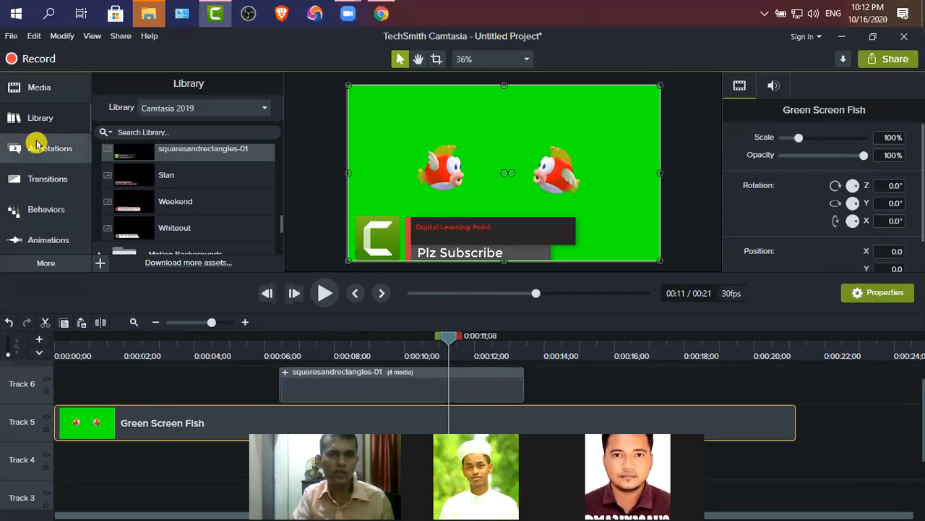
{"action": "left_click", "coordinate": [35, 89]}
{"action": "left_click_drag", "start_coordinate": [139, 193], "coordinate": [26, 467]}
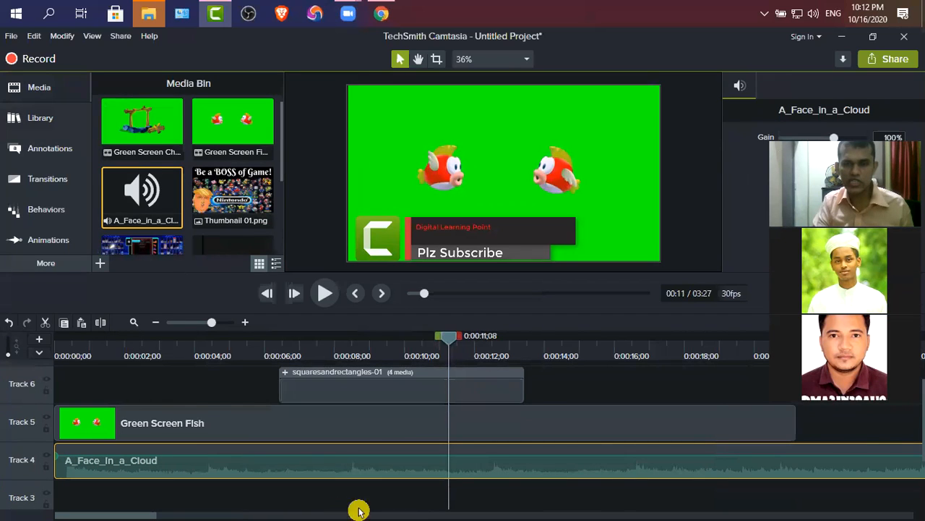
{"action": "left_click", "coordinate": [231, 419]}
{"action": "left_click", "coordinate": [180, 463]}
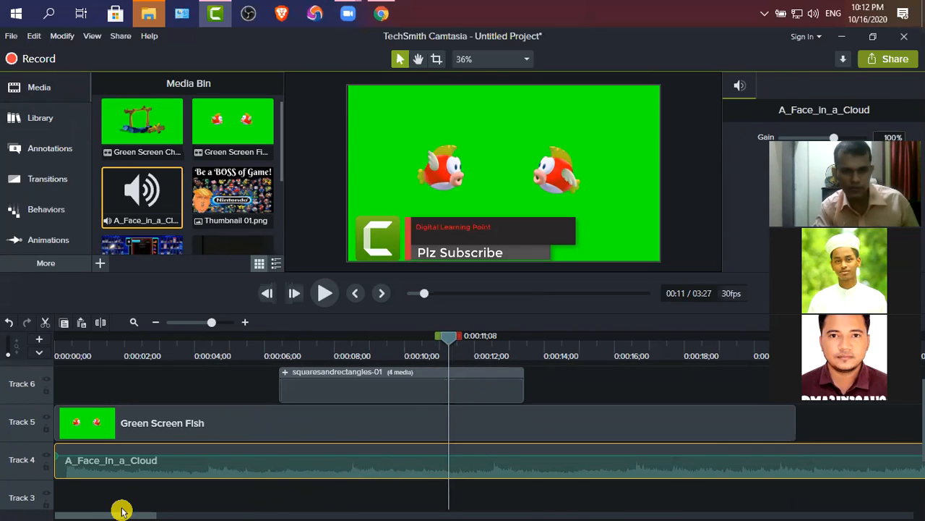
- Split the A_Face_in_a_Cloud audio at the fish clip's end, 0:00:21;06, and delete the part after it
{"action": "left_click", "coordinate": [157, 323]}
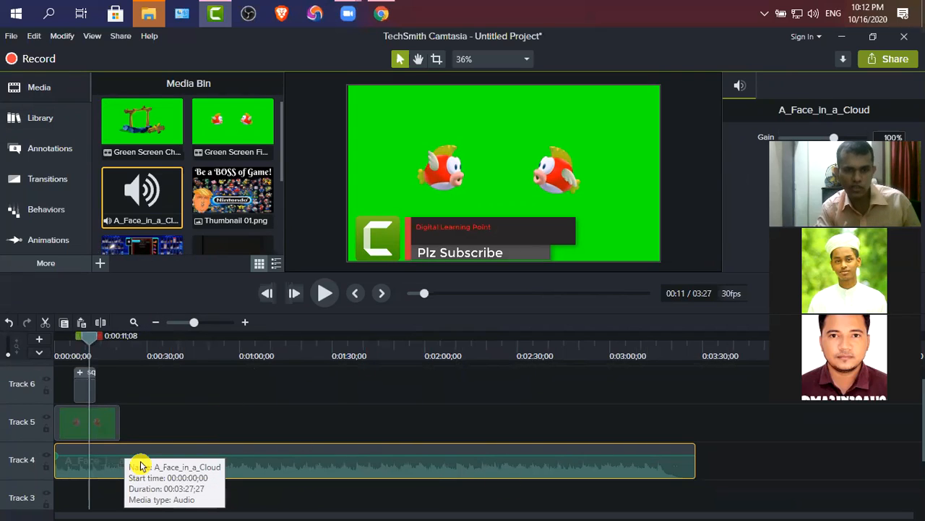
{"action": "left_click_drag", "start_coordinate": [91, 334], "coordinate": [122, 349]}
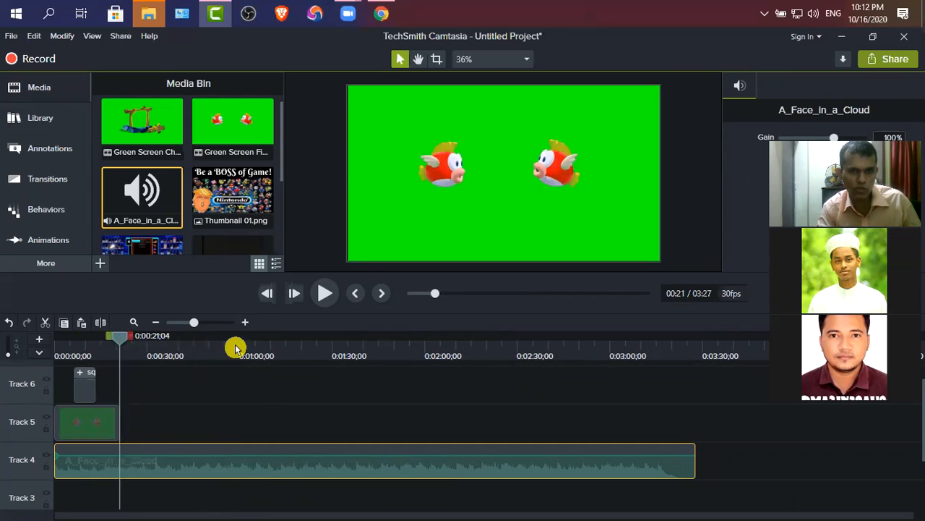
{"action": "left_click", "coordinate": [245, 322]}
{"action": "left_click", "coordinate": [244, 322]}
{"action": "left_click", "coordinate": [244, 322]}
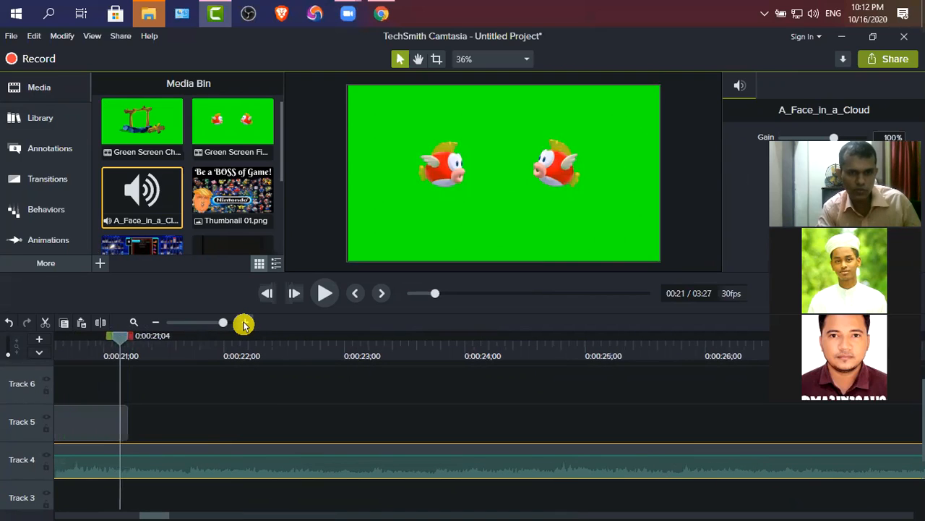
{"action": "left_click_drag", "start_coordinate": [120, 338], "coordinate": [128, 337]}
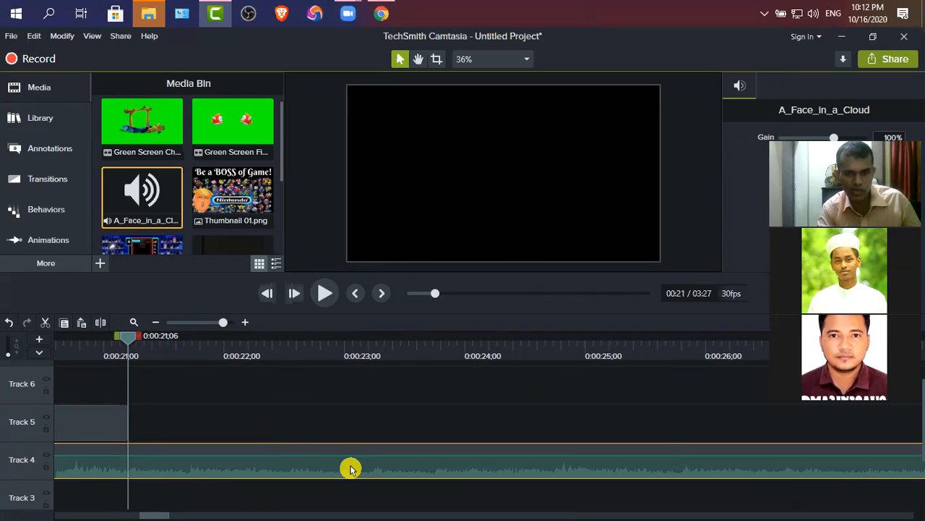
{"action": "left_click", "coordinate": [101, 323]}
{"action": "left_click", "coordinate": [179, 473]}
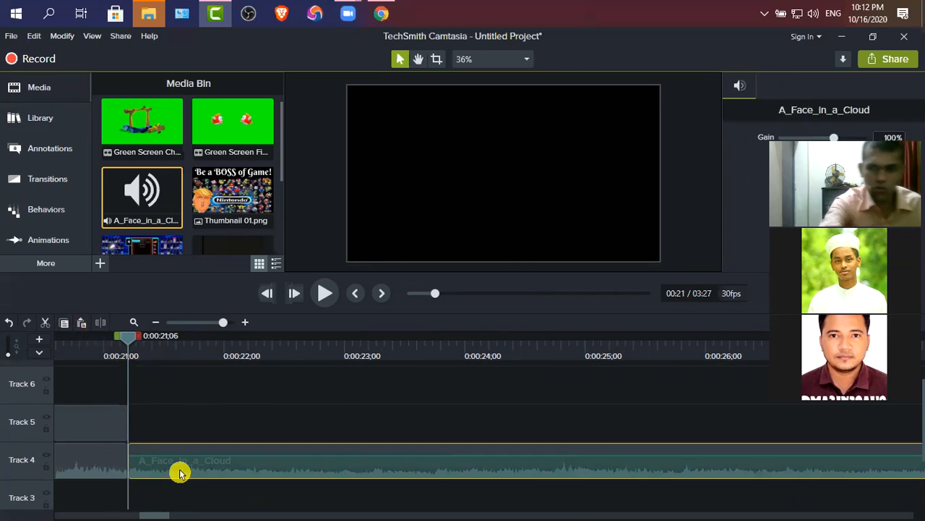
{"action": "key", "text": "Delete"}
- Apply the Fade Out and Fade In audio effects to the trimmed A_Face_in_a_Cloud clip on Track 4
{"action": "left_click", "coordinate": [104, 460]}
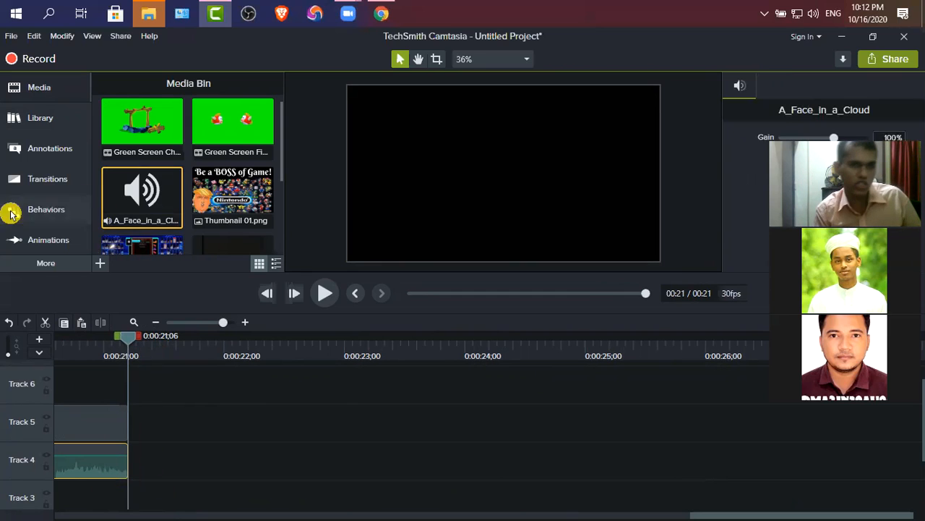
{"action": "left_click", "coordinate": [48, 264]}
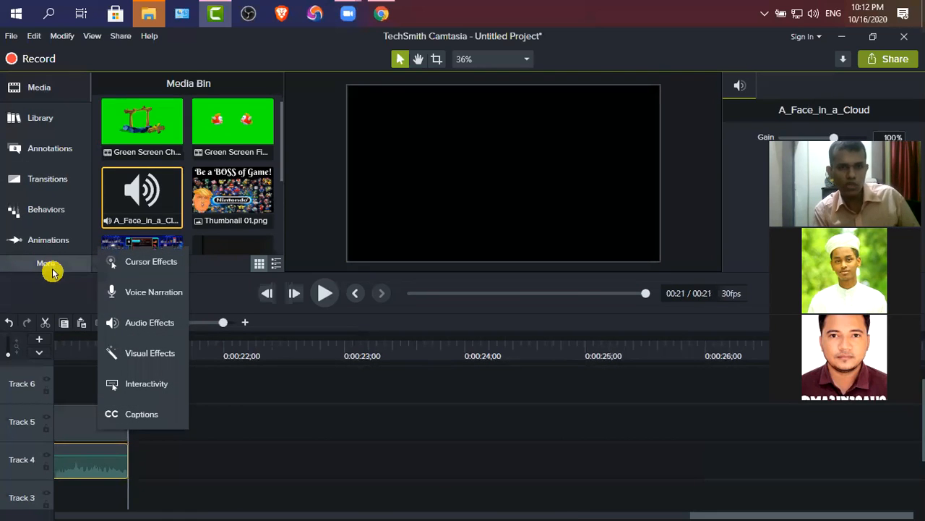
{"action": "left_click", "coordinate": [165, 321]}
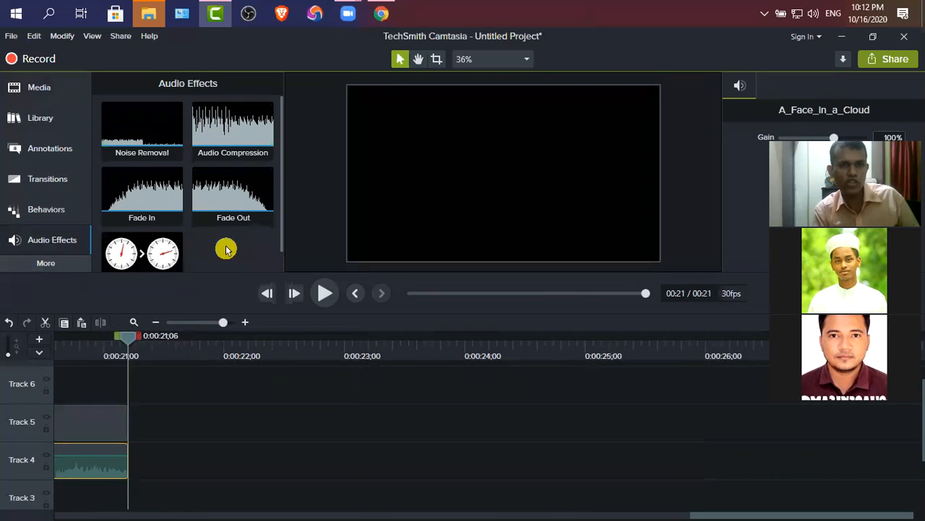
{"action": "left_click_drag", "start_coordinate": [240, 200], "coordinate": [110, 464]}
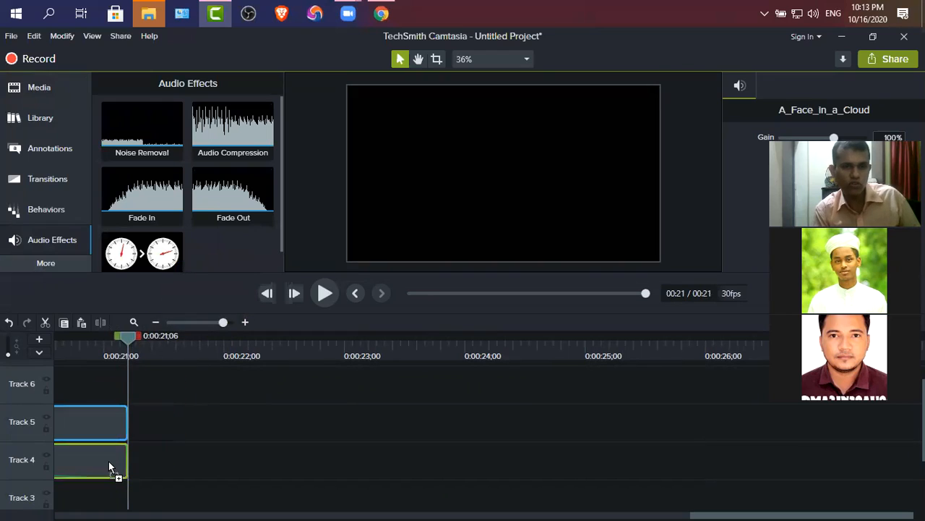
{"action": "left_click", "coordinate": [188, 466]}
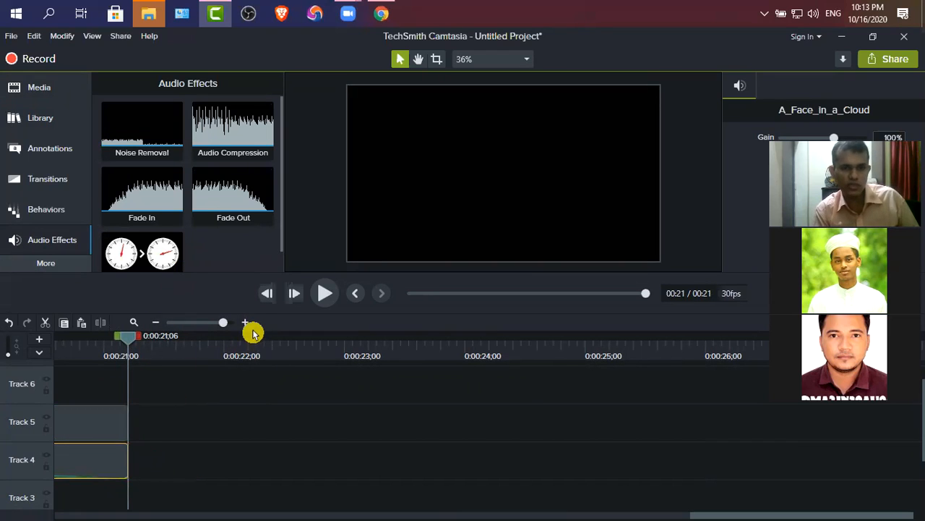
{"action": "left_click", "coordinate": [156, 322]}
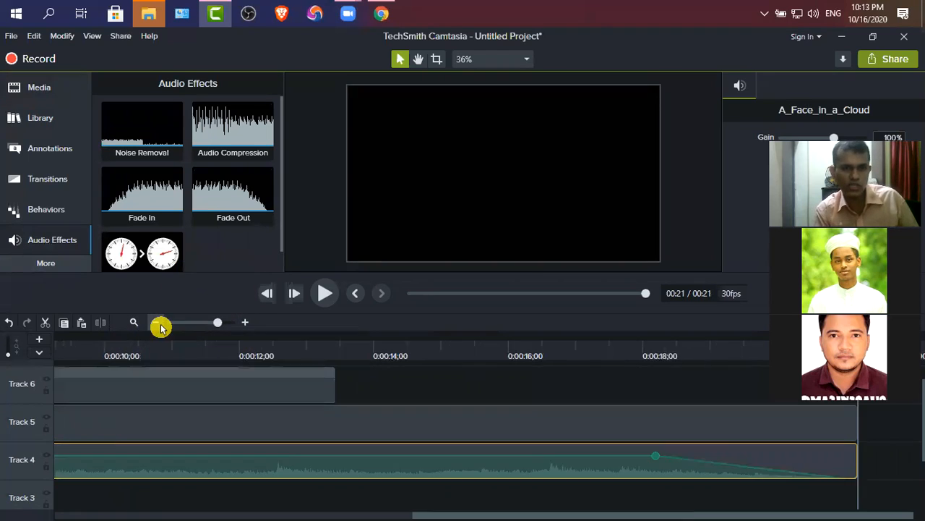
{"action": "left_click", "coordinate": [155, 322]}
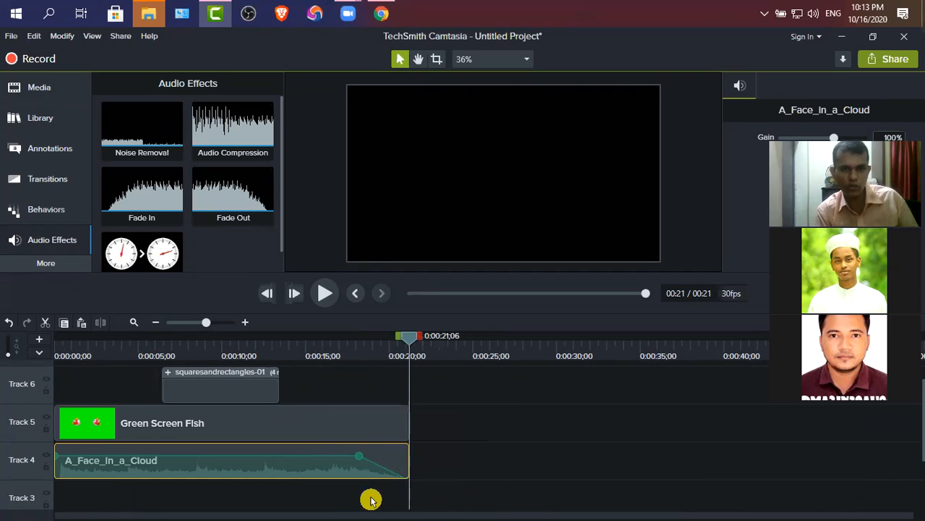
{"action": "left_click", "coordinate": [143, 201]}
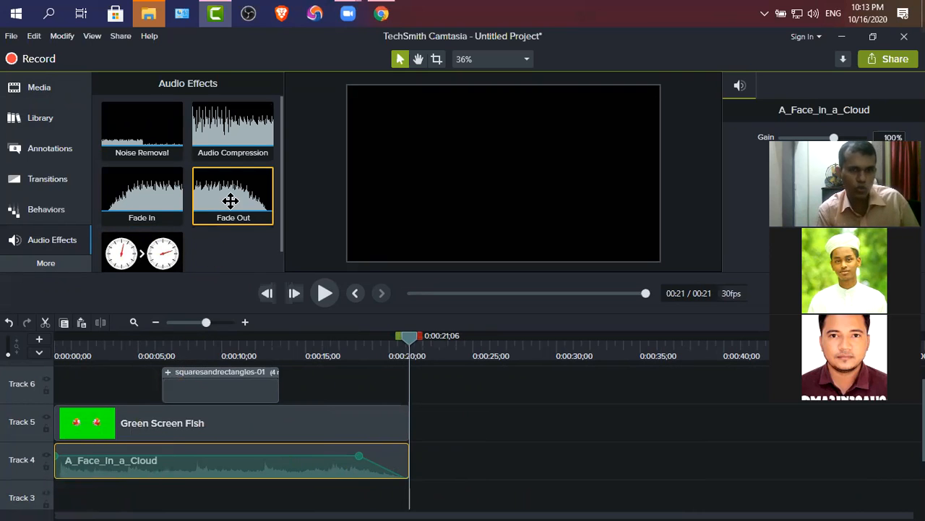
{"action": "left_click_drag", "start_coordinate": [140, 198], "coordinate": [93, 465]}
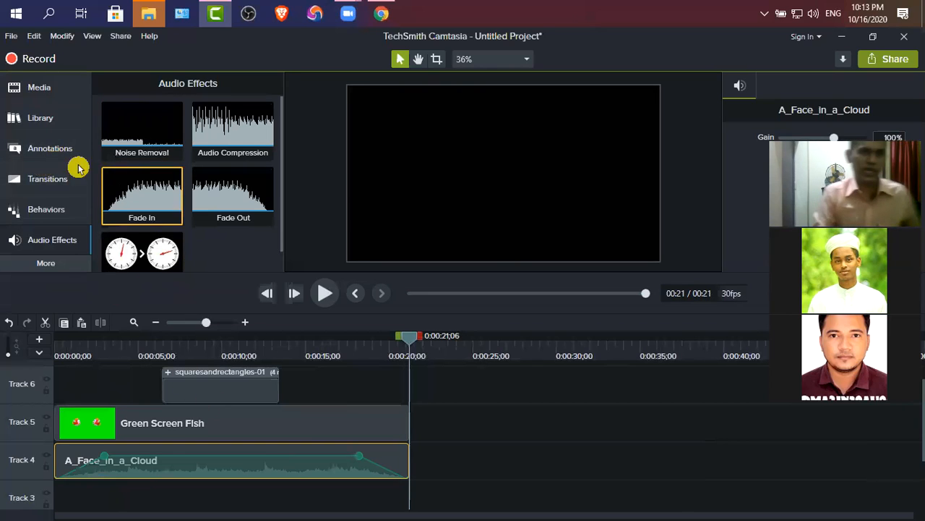
- Open Voice Narration and try to record narration from 0:00:05;22, just before the lower third starts
{"action": "left_click", "coordinate": [44, 263]}
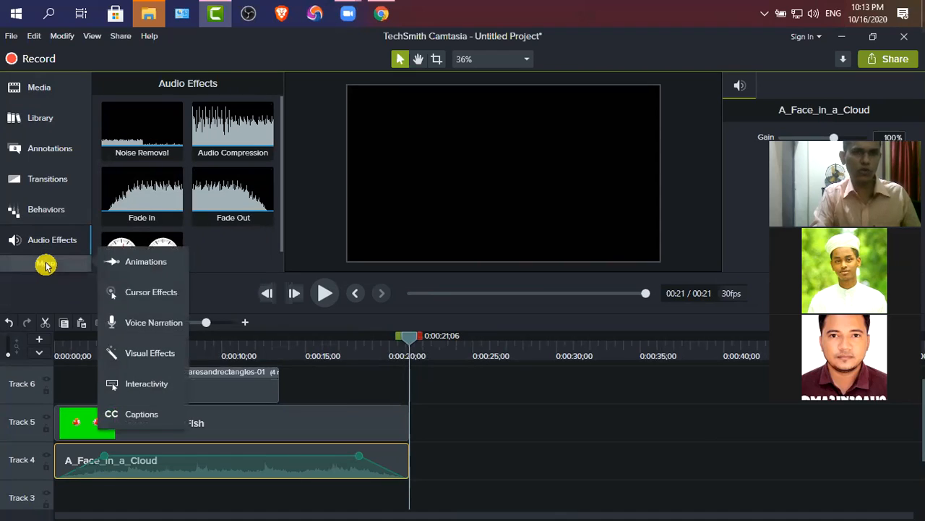
{"action": "left_click", "coordinate": [170, 325]}
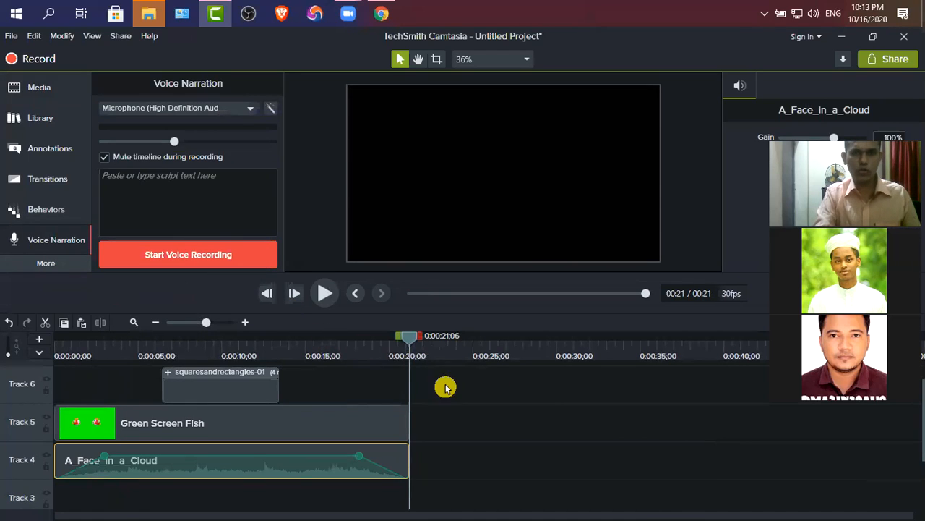
{"action": "left_click_drag", "start_coordinate": [410, 342], "coordinate": [151, 367]}
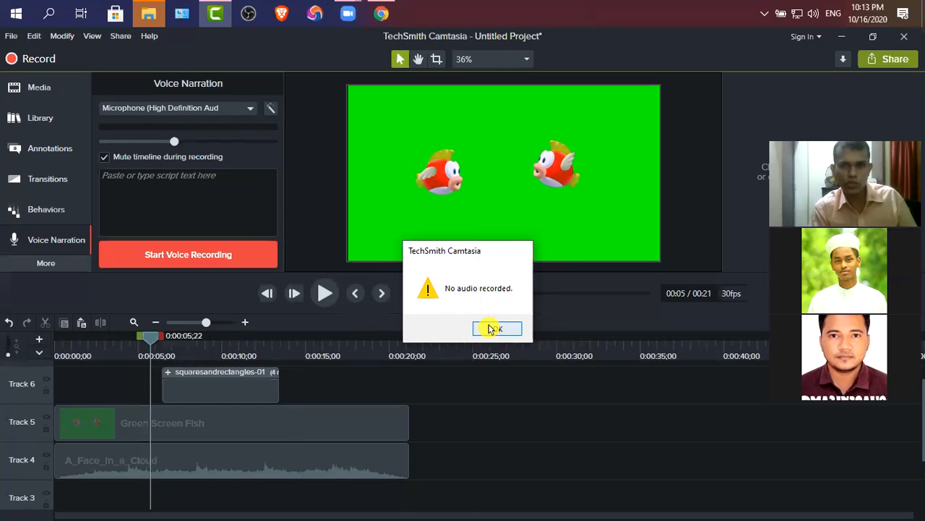
{"action": "left_click", "coordinate": [492, 328]}
- Choose the second High Definition Audio microphone and try recording the voice narration again from 0:00:05;22
{"action": "left_click", "coordinate": [247, 108]}
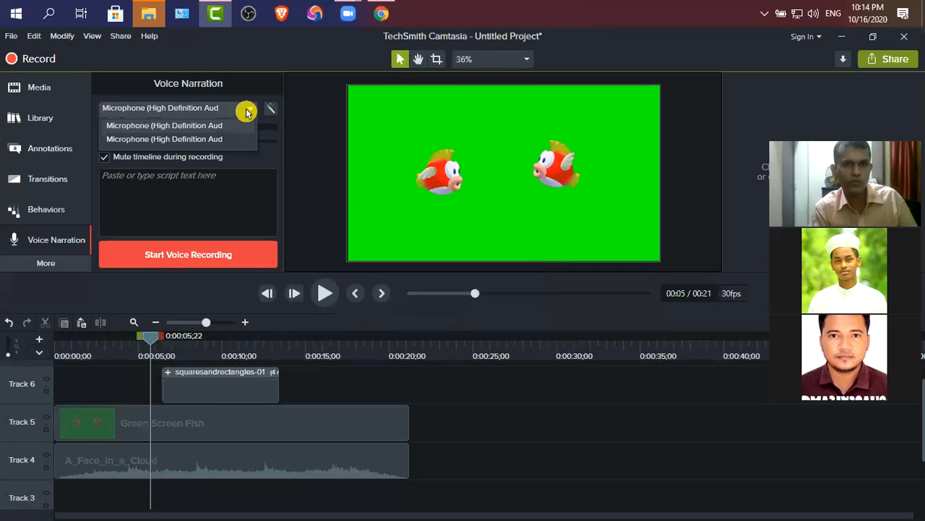
{"action": "left_click", "coordinate": [165, 142]}
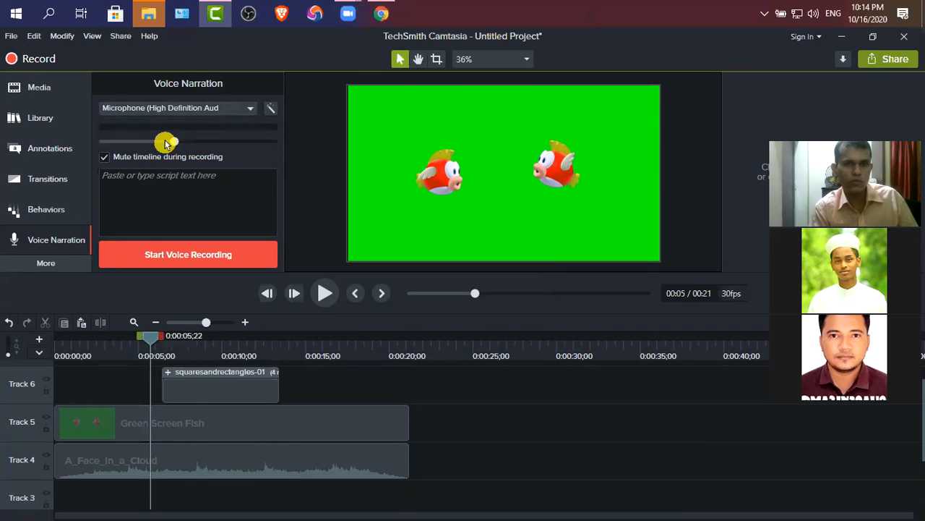
{"action": "left_click", "coordinate": [162, 252]}
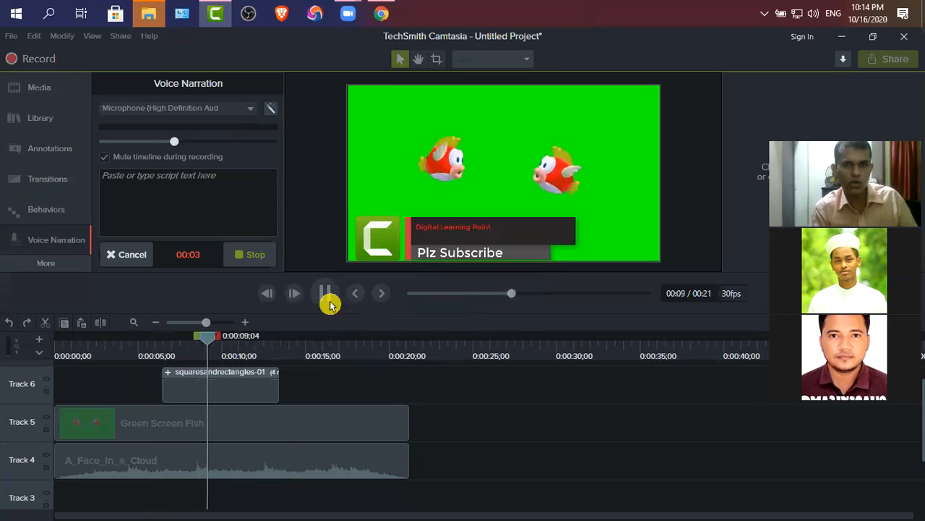
{"action": "left_click", "coordinate": [244, 256]}
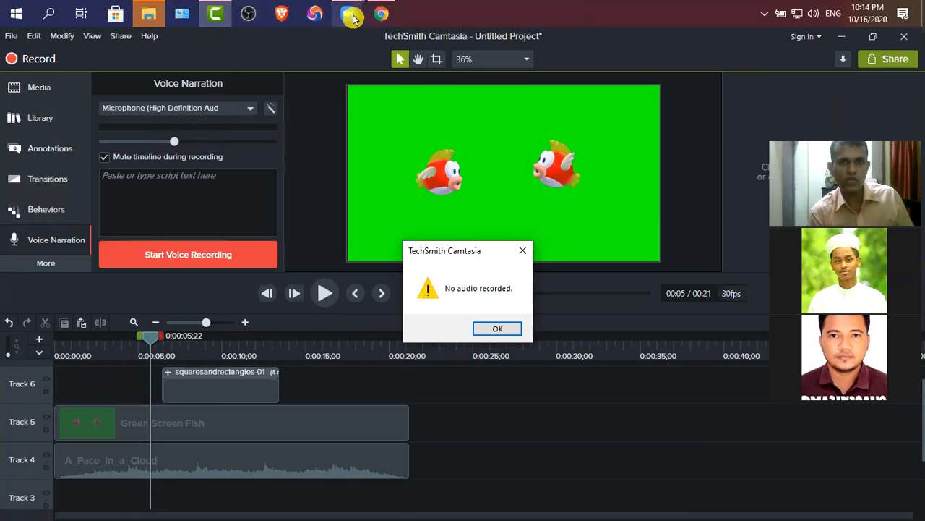
- Switch to Chrome and search Google in a new tab for anyshare, refining the search to anyshare for pc
{"action": "left_click", "coordinate": [381, 14]}
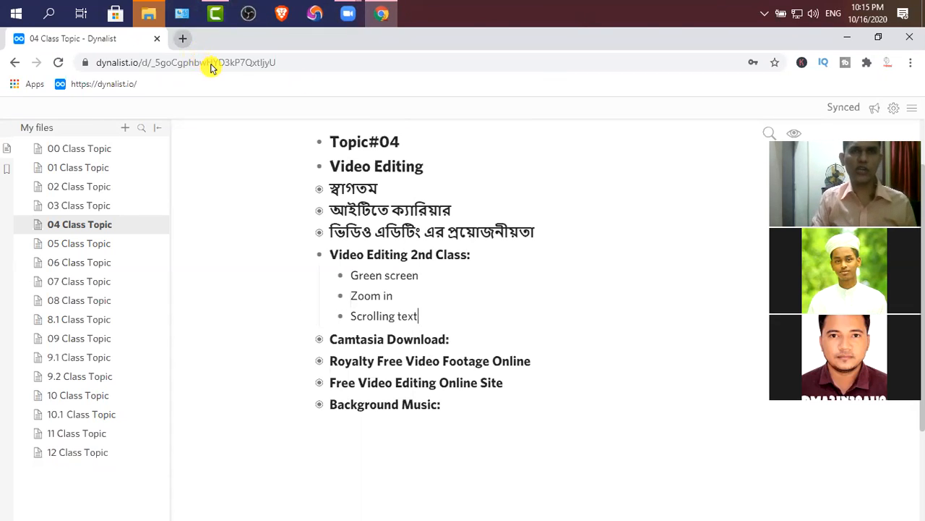
{"action": "key", "text": "ctrl+t"}
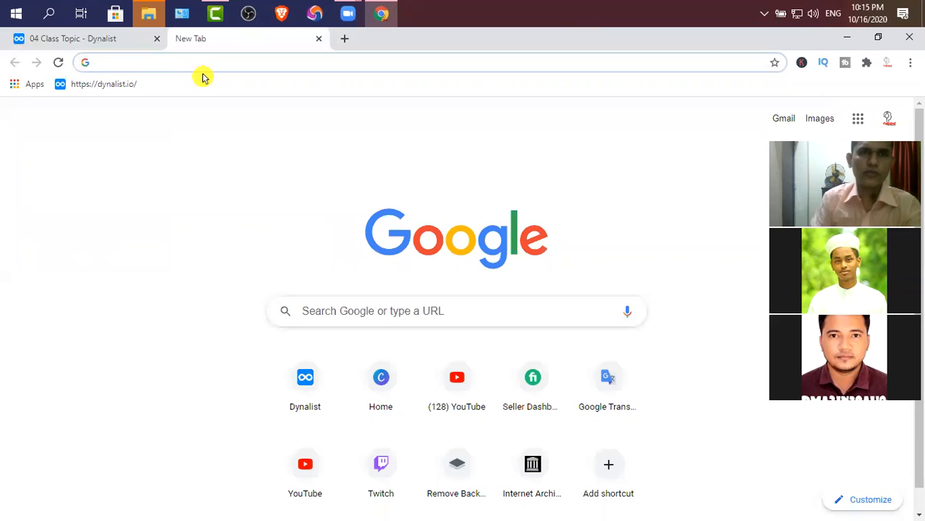
{"action": "type", "text": "google.com/search?q=anyshare&oq=anyshare&aqs=chrome..69i57j69i60l2j5l3j69i60l2.2307j0j7&sourceid=chrome&ie=UTF-8"}
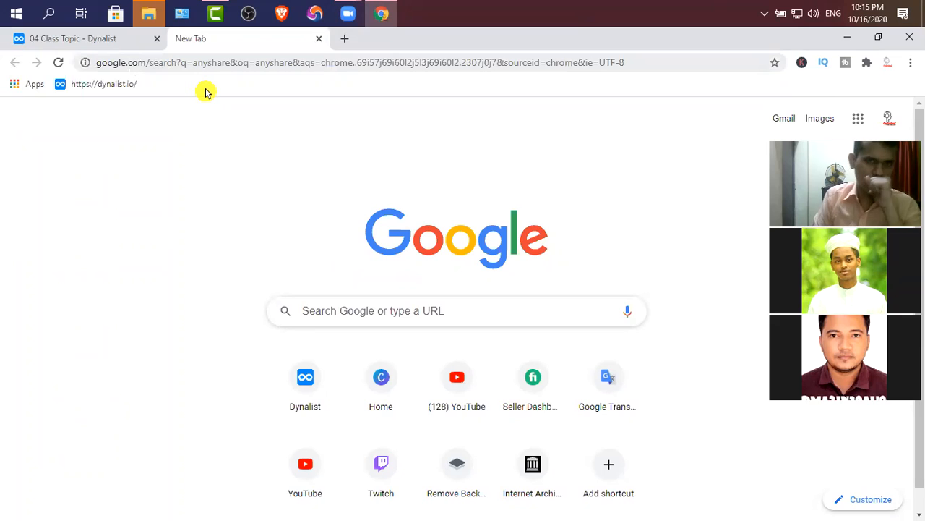
{"action": "key", "text": "Return"}
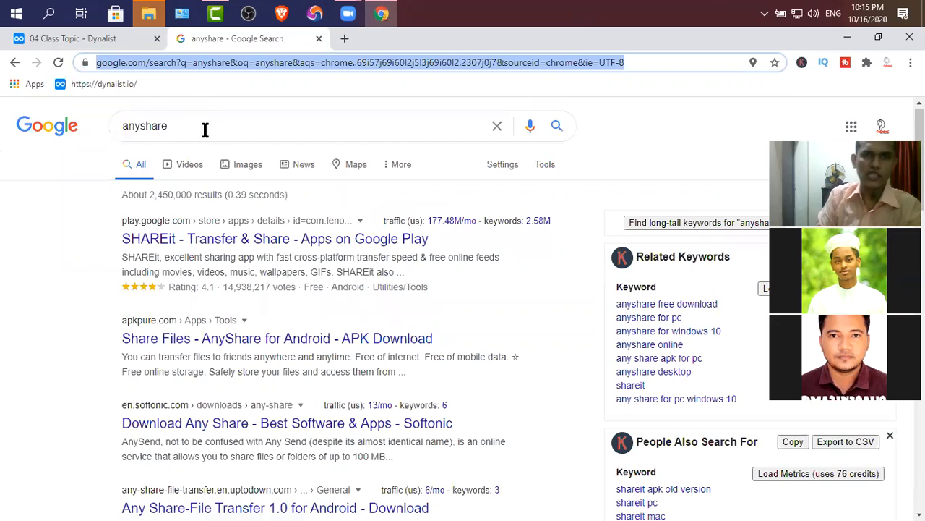
{"action": "left_click", "coordinate": [205, 126]}
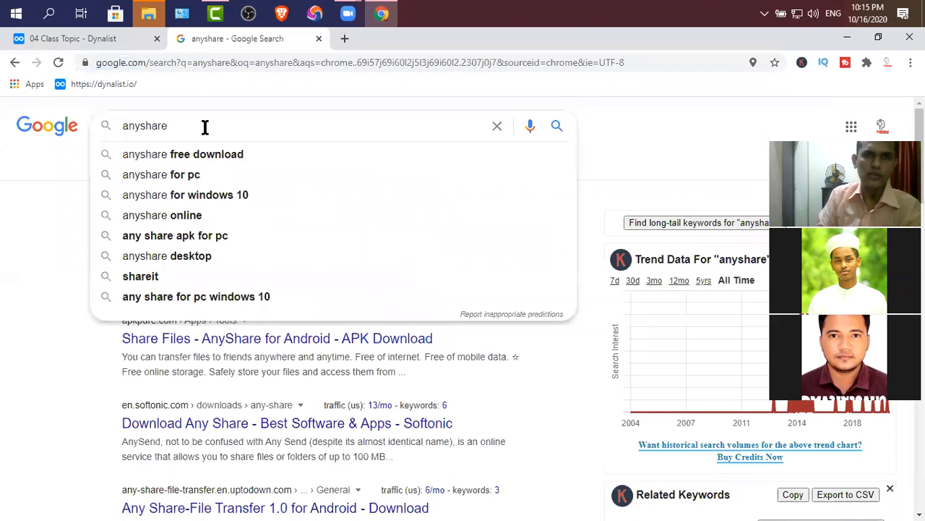
{"action": "left_click", "coordinate": [165, 178]}
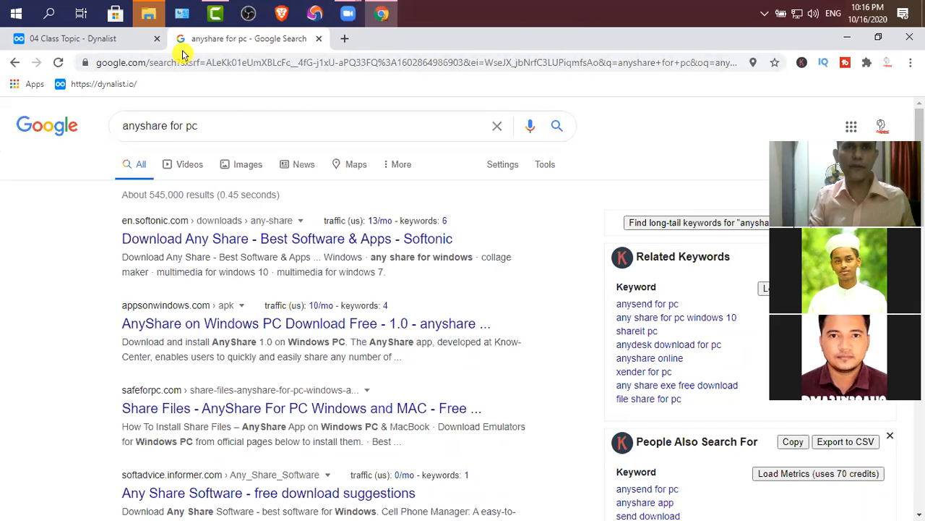
- In the 04 Class Topic outline, collapse Video Editing 2nd Class, expand Royalty Free Video Footage Online and select its five site links
{"action": "left_click", "coordinate": [97, 39]}
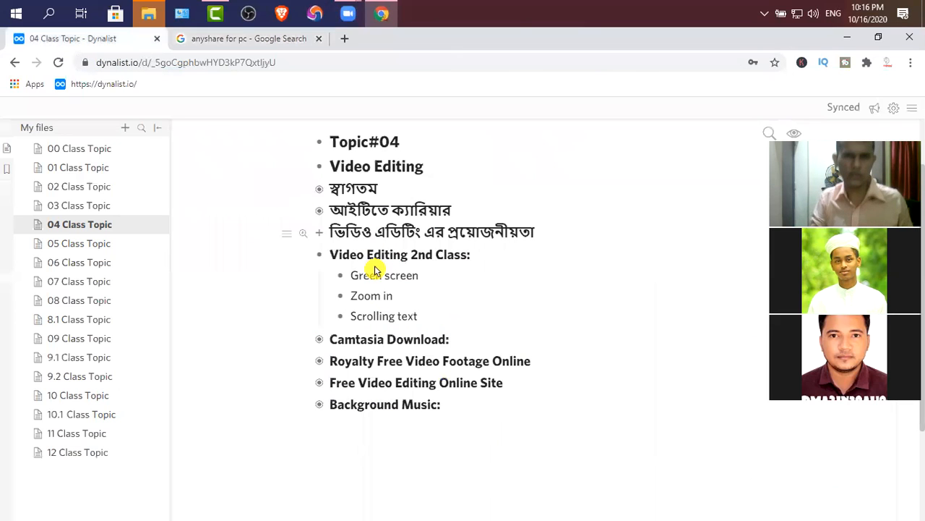
{"action": "left_click", "coordinate": [319, 255]}
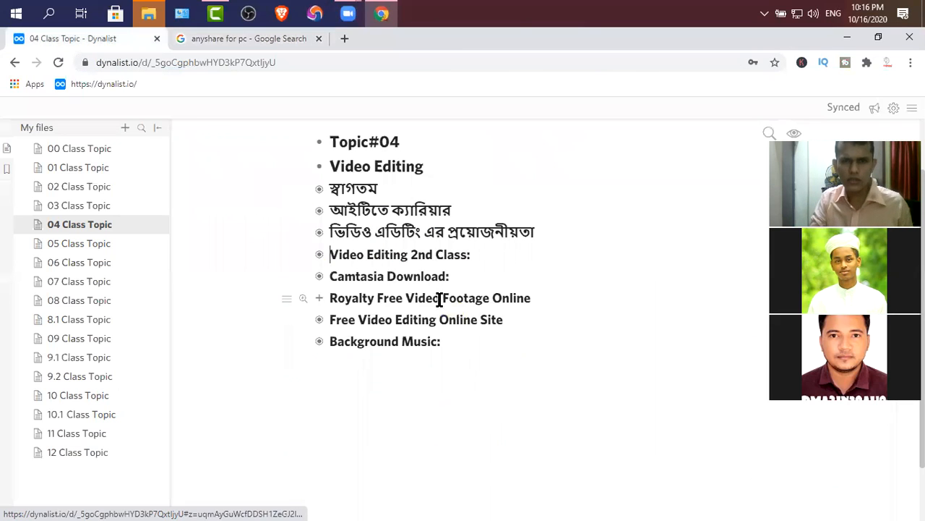
{"action": "left_click", "coordinate": [319, 298]}
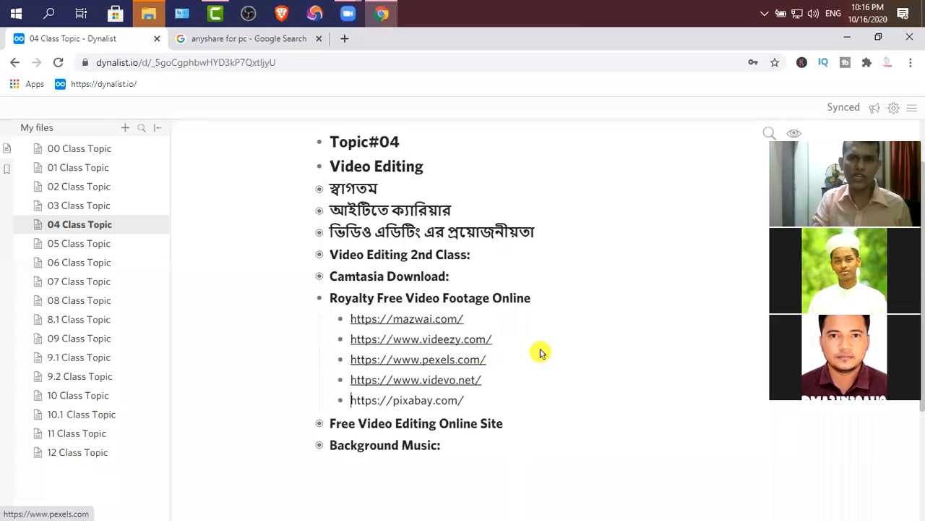
{"action": "left_click", "coordinate": [490, 403]}
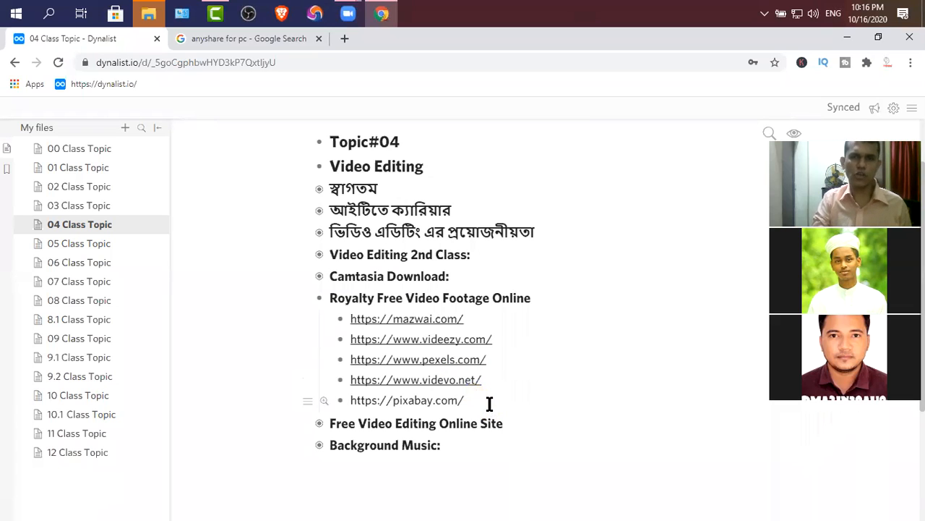
{"action": "left_click_drag", "start_coordinate": [429, 390], "coordinate": [352, 333]}
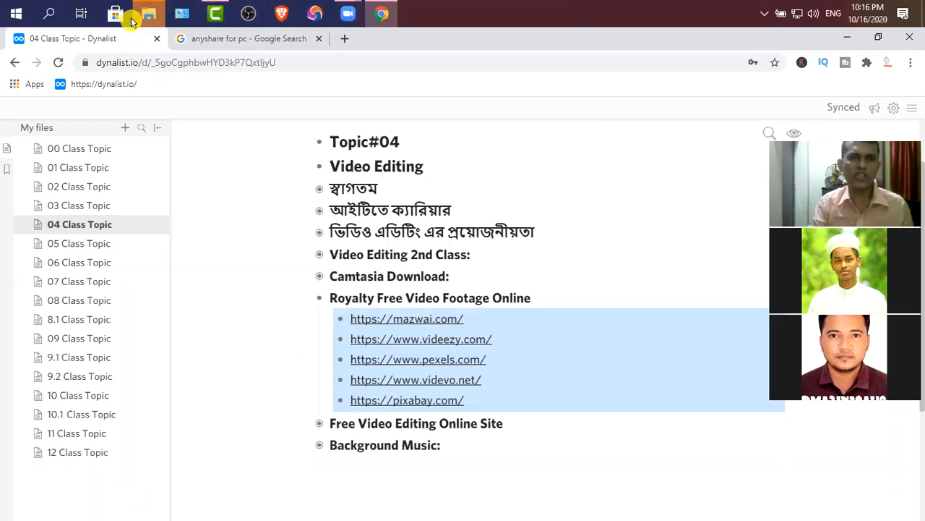
- Switch back to Camtasia, dismiss the recording message and delete all clips on Tracks 4, 5 and 6
{"action": "left_click", "coordinate": [223, 18]}
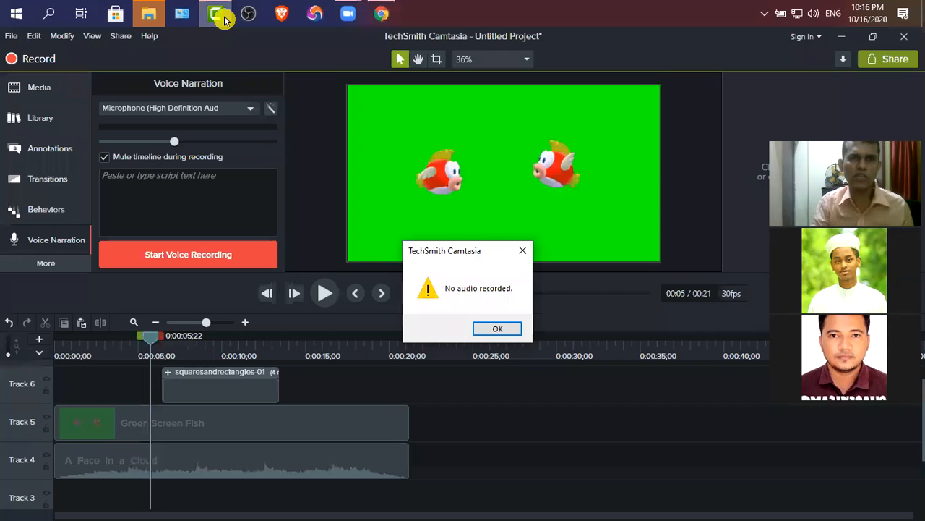
{"action": "left_click", "coordinate": [505, 329]}
{"action": "left_click", "coordinate": [229, 461]}
{"action": "left_click_drag", "start_coordinate": [473, 463], "coordinate": [72, 387]}
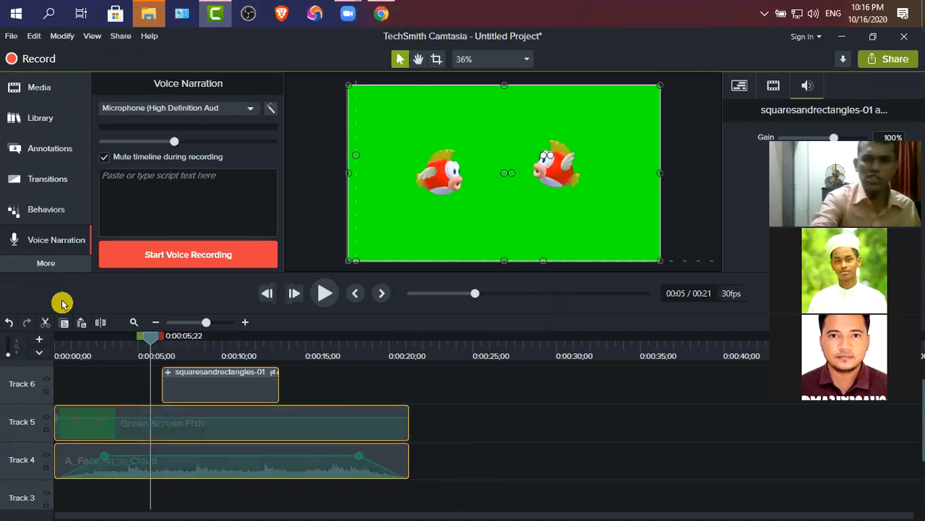
{"action": "key", "text": "Delete"}
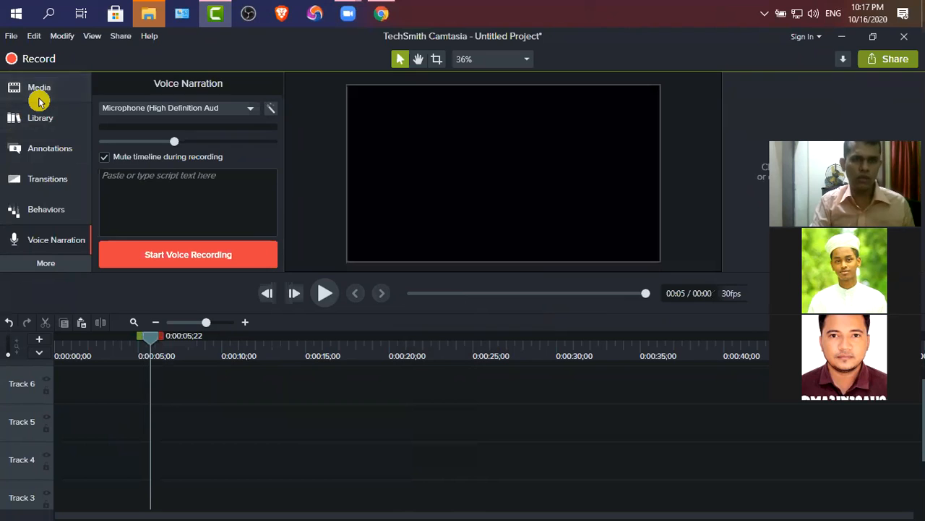
- Add the Green Screen Chroma Key, Green Screen Fish and Video Tetris 99 videos from the media bin to the start of Track 5
{"action": "left_click", "coordinate": [39, 100]}
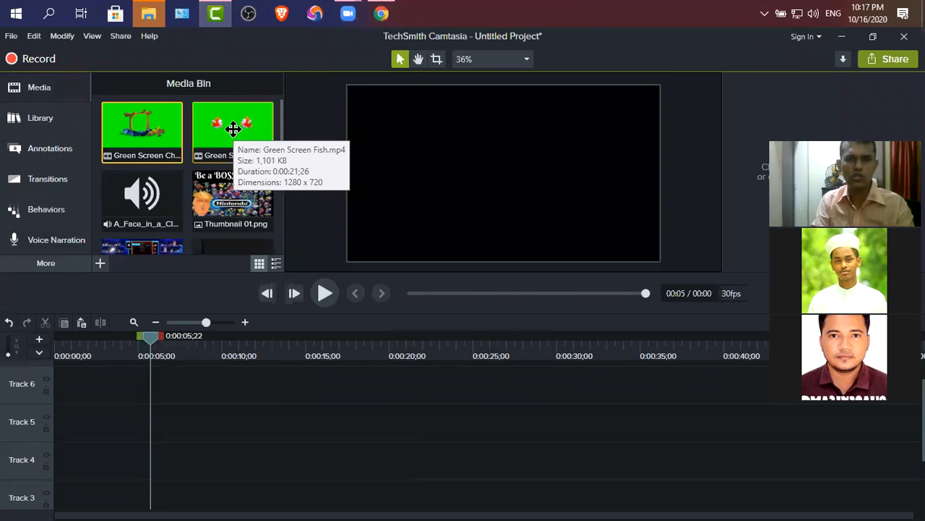
{"action": "scroll", "coordinate": [162, 207], "scroll_direction": "down", "scroll_amount": 2}
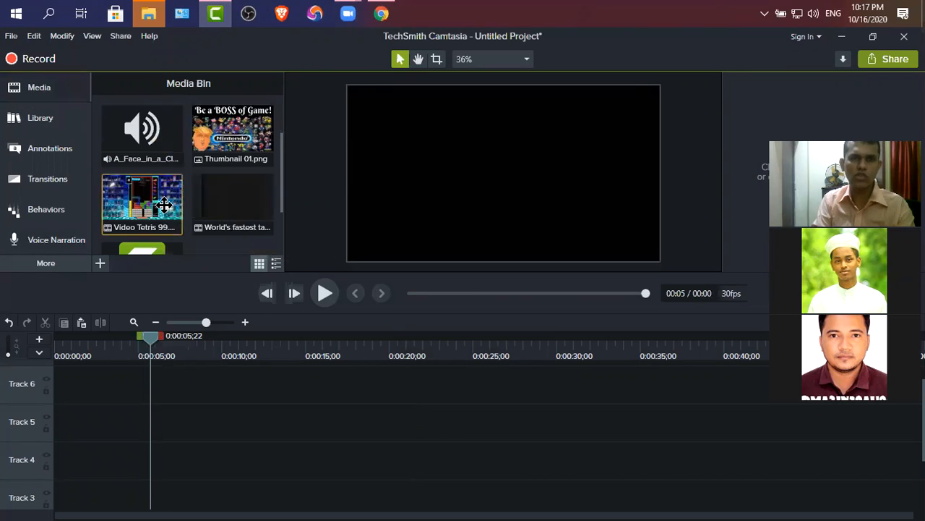
{"action": "scroll", "coordinate": [157, 176], "scroll_direction": "down", "scroll_amount": 1}
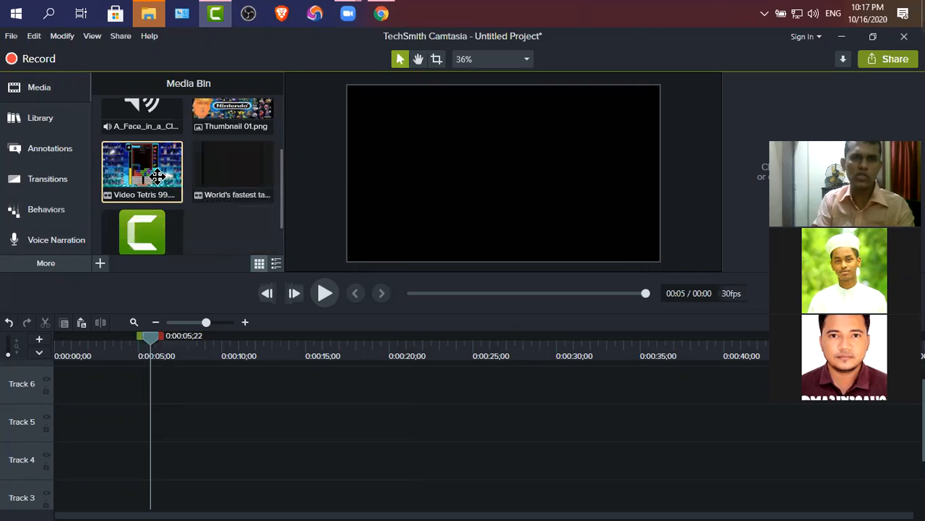
{"action": "left_click_drag", "start_coordinate": [157, 176], "coordinate": [46, 432]}
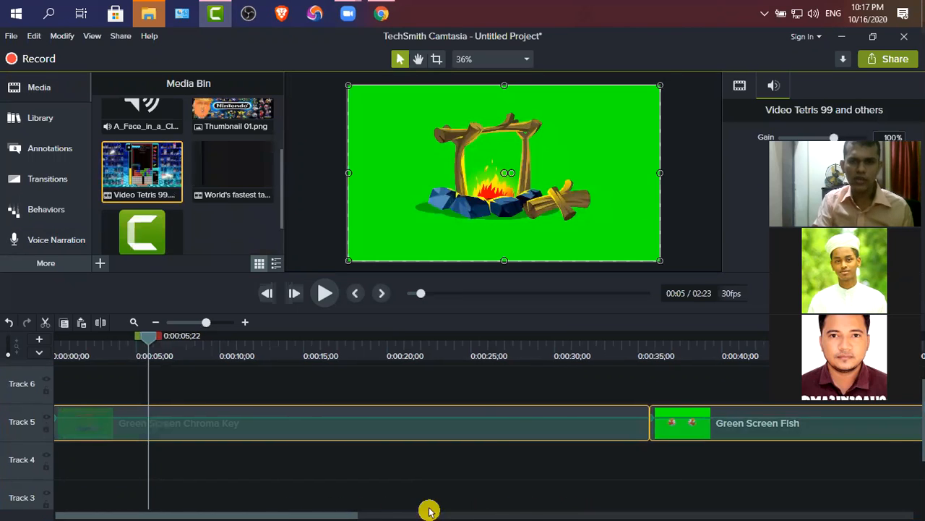
- Delete the Video Tetris 99 and Green Screen Fish clips from Track 5
{"action": "scroll", "coordinate": [429, 512], "scroll_direction": "right", "scroll_amount": 5}
{"action": "left_click", "coordinate": [412, 471]}
{"action": "left_click", "coordinate": [576, 439]}
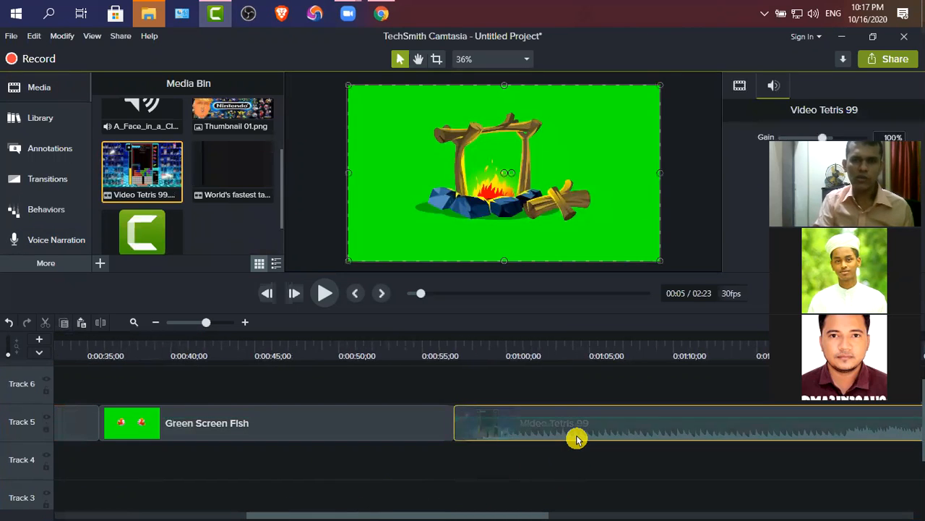
{"action": "key", "text": "Delete"}
{"action": "left_click", "coordinate": [371, 430]}
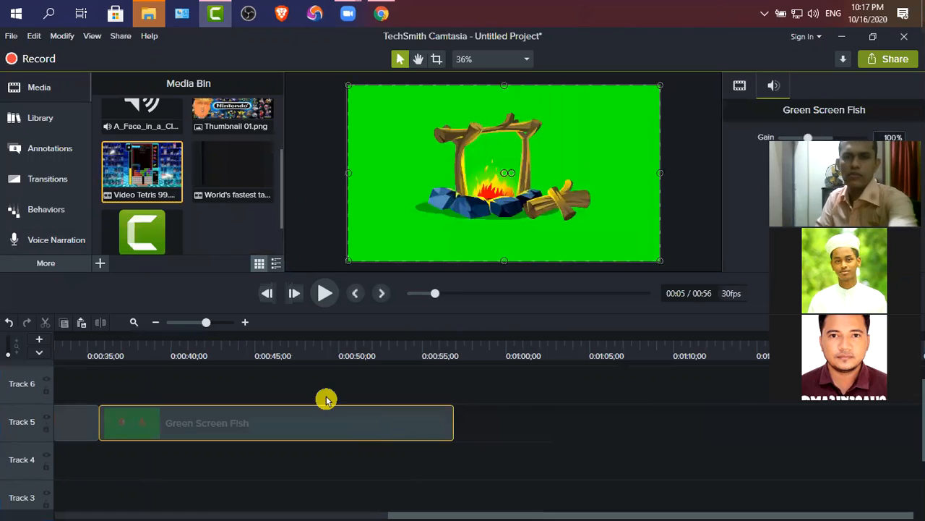
{"action": "key", "text": "Delete"}
- Add a second Green Screen Chroma Key clip and place it directly after the first one on Track 5
{"action": "scroll", "coordinate": [144, 181], "scroll_direction": "up", "scroll_amount": 3}
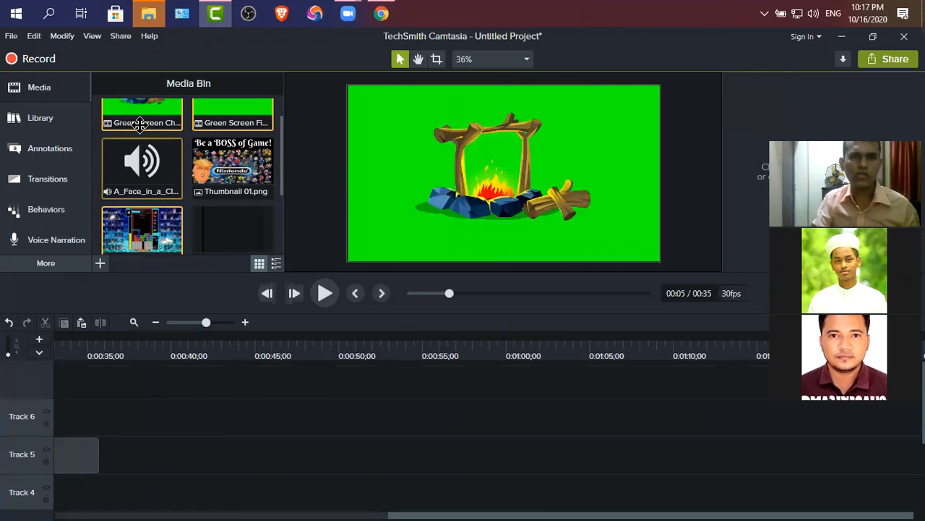
{"action": "scroll", "coordinate": [238, 200], "scroll_direction": "up", "scroll_amount": 1}
{"action": "left_click_drag", "start_coordinate": [143, 133], "coordinate": [136, 426]}
{"action": "left_click_drag", "start_coordinate": [64, 419], "coordinate": [202, 418]}
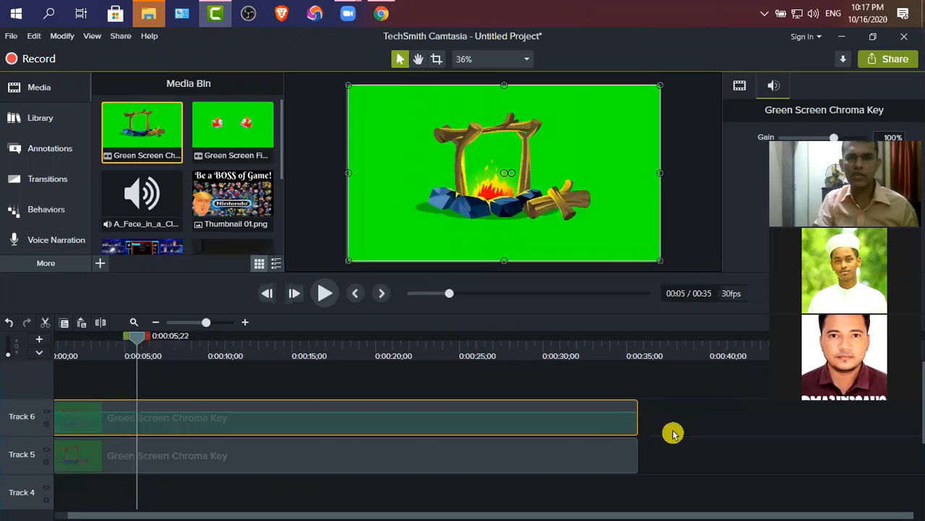
{"action": "left_click_drag", "start_coordinate": [483, 417], "coordinate": [763, 428]}
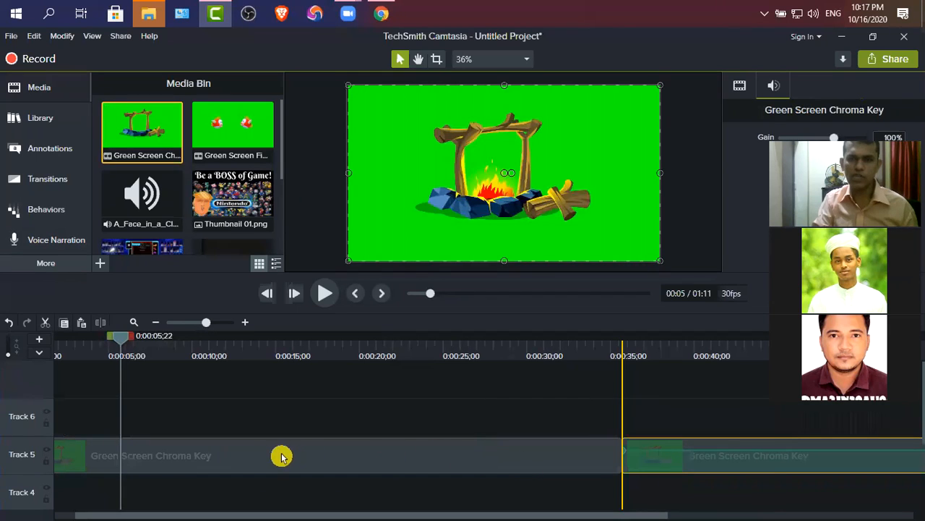
{"action": "left_click_drag", "start_coordinate": [282, 456], "coordinate": [242, 453]}
{"action": "left_click_drag", "start_coordinate": [154, 496], "coordinate": [550, 464]}
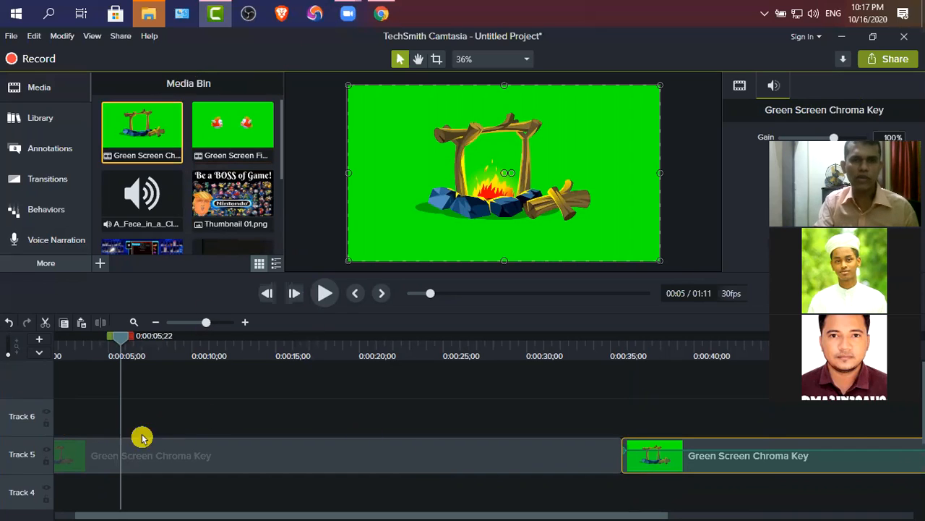
- Apply the Circle stretch transition between the two Green Screen Chroma Key clips and play the timeline from the start
{"action": "left_click", "coordinate": [46, 179]}
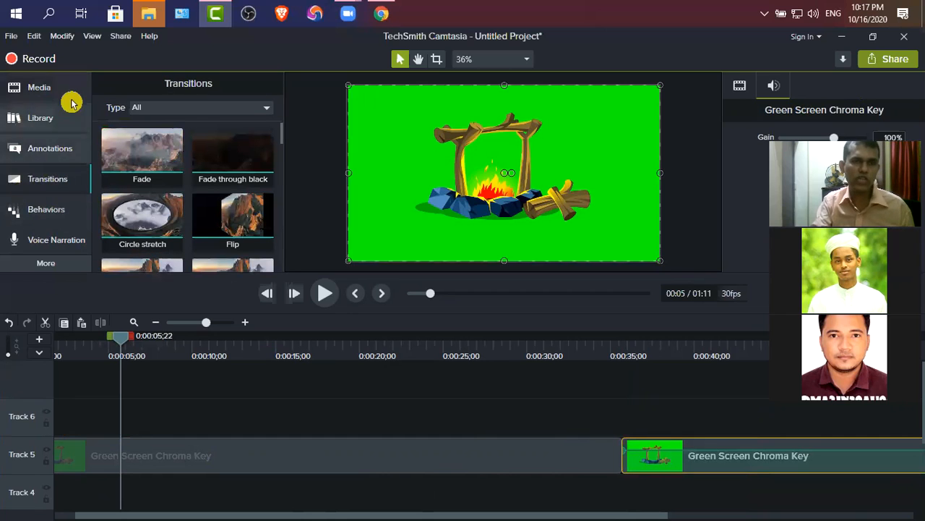
{"action": "mouse_move", "coordinate": [145, 220]}
{"action": "left_mouse_down"}
{"action": "mouse_move", "coordinate": [605, 439]}
{"action": "mouse_move", "coordinate": [620, 456]}
{"action": "left_mouse_up"}
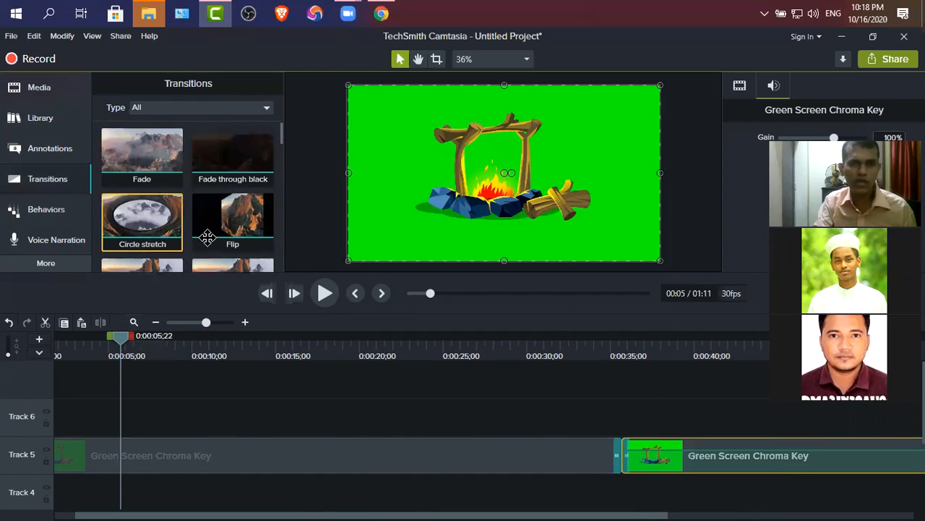
{"action": "left_click_drag", "start_coordinate": [119, 381], "coordinate": [58, 457]}
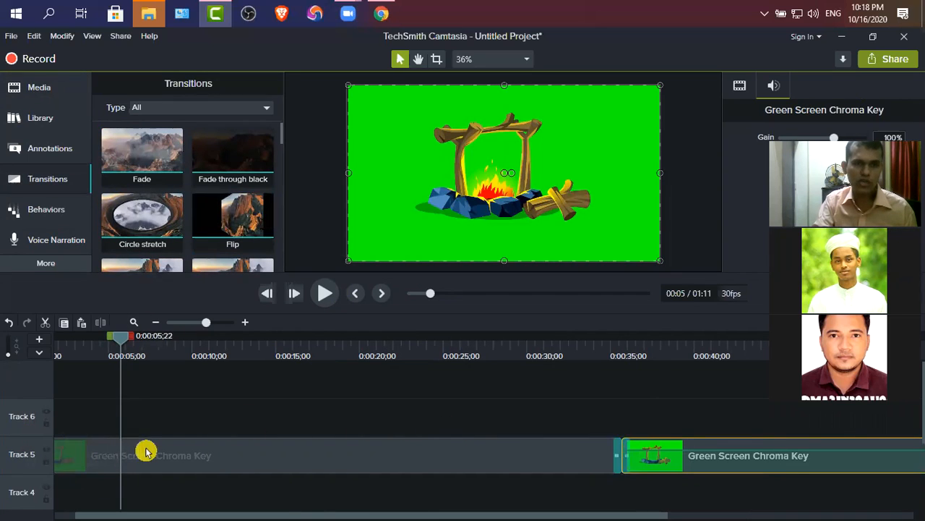
{"action": "left_click", "coordinate": [160, 324]}
{"action": "left_click_drag", "start_coordinate": [62, 337], "coordinate": [31, 340]}
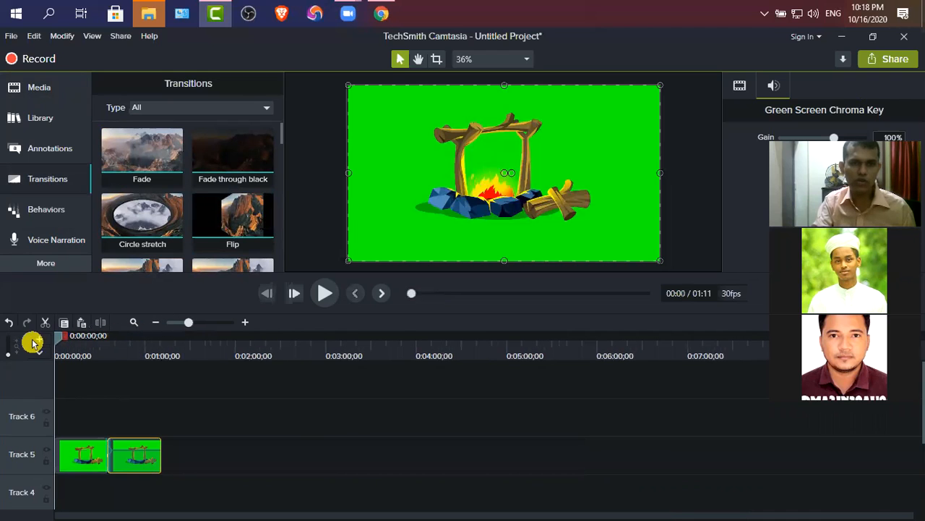
{"action": "left_click", "coordinate": [325, 293]}
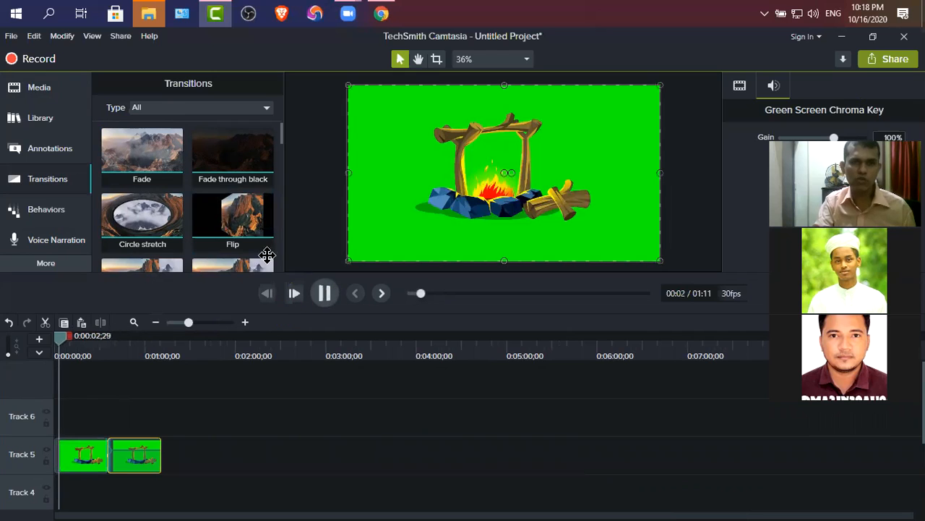
- Add the Flip transition to the start of the first Green Screen Chroma Key clip and preview it from 0:00:00;00
{"action": "left_click_drag", "start_coordinate": [233, 217], "coordinate": [57, 459]}
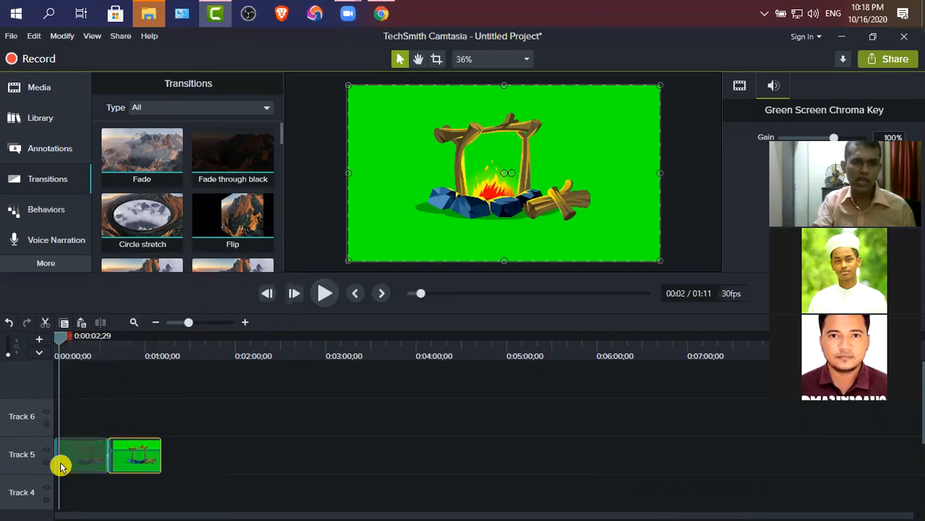
{"action": "left_click_drag", "start_coordinate": [57, 345], "coordinate": [29, 345]}
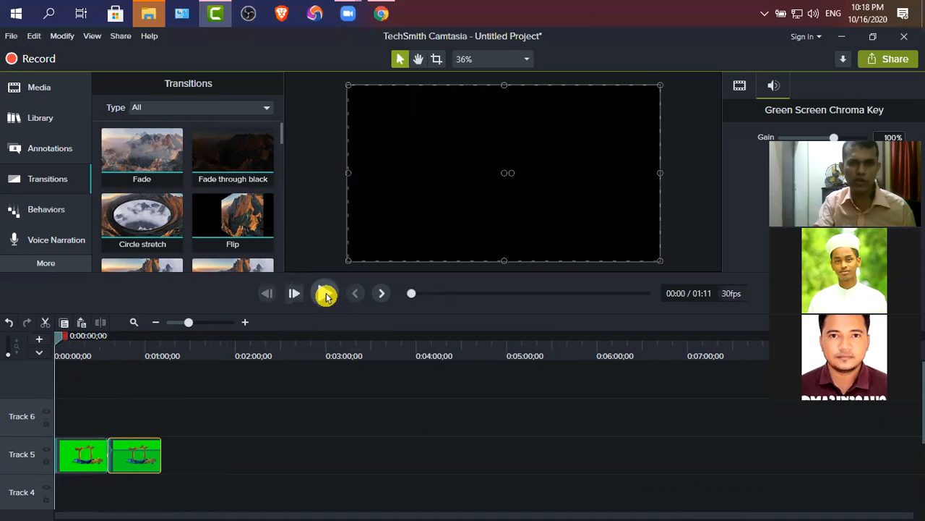
{"action": "left_click", "coordinate": [326, 296]}
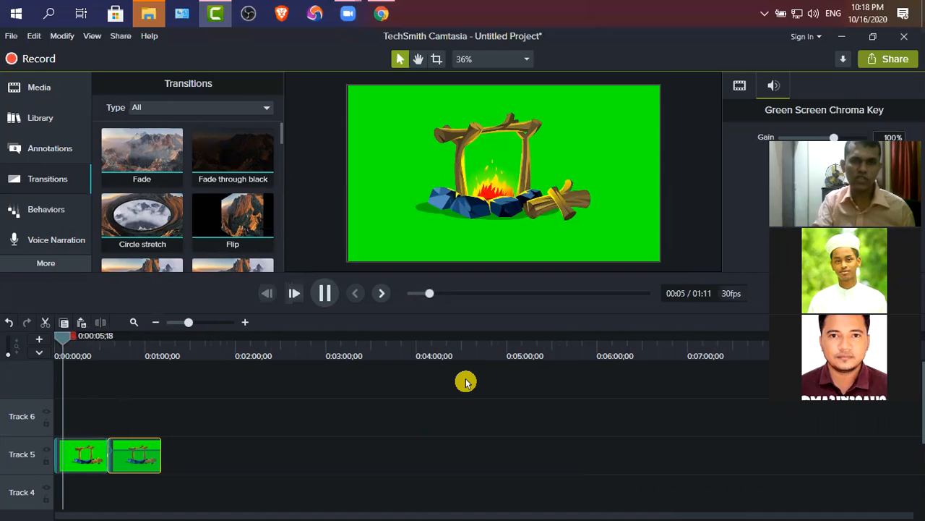
- Play the timeline across the junction of the two clips to preview the Circle stretch transition
{"action": "left_click_drag", "start_coordinate": [67, 340], "coordinate": [105, 341]}
{"action": "left_click", "coordinate": [325, 293]}
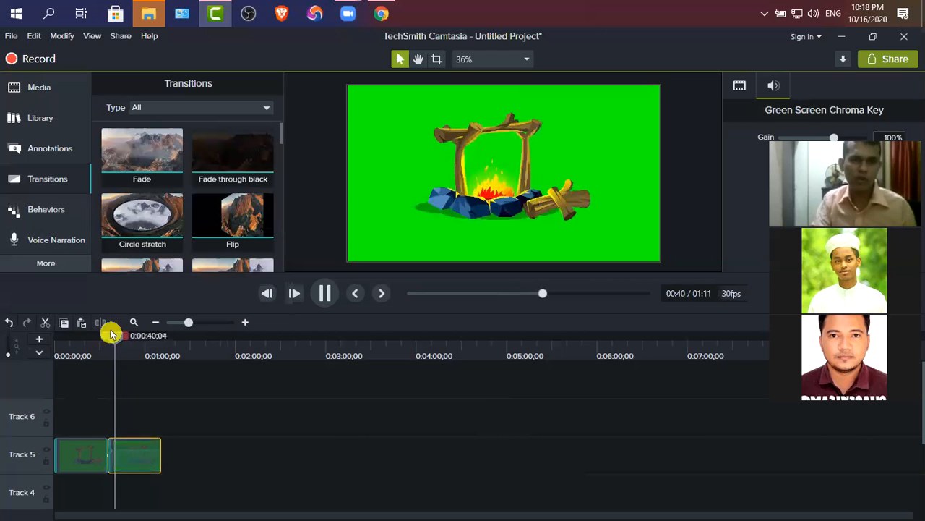
{"action": "left_click", "coordinate": [325, 293]}
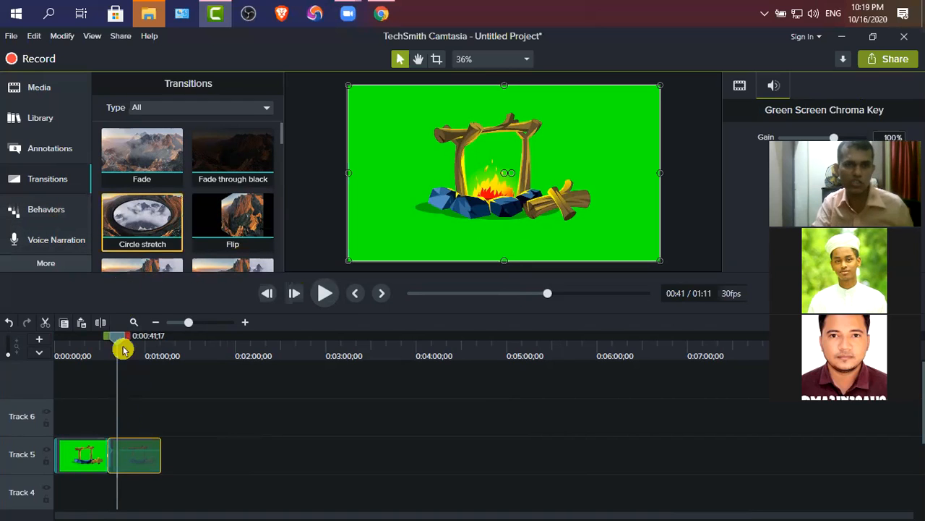
{"action": "scroll", "coordinate": [132, 147], "scroll_direction": "down", "scroll_amount": 1}
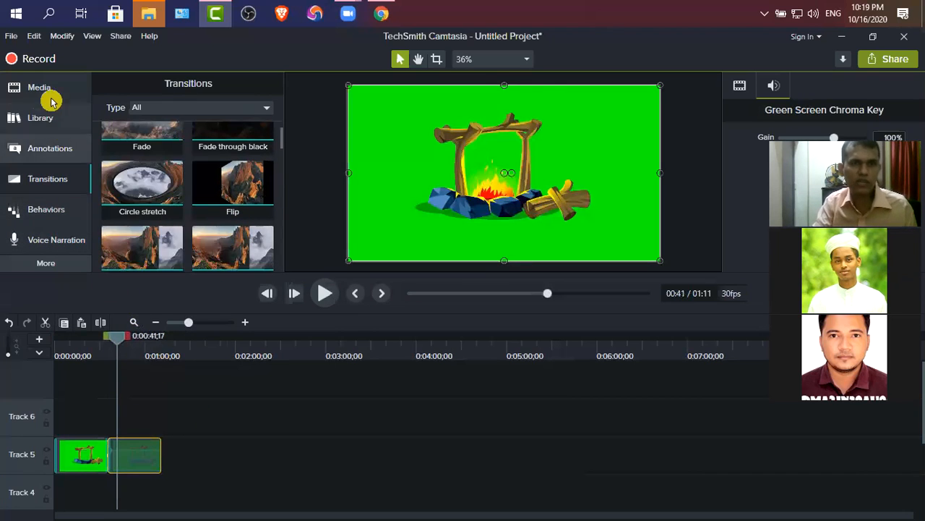
- Place Thumbnail 01.png on Track 6 above the second campfire clip and shrink it on the canvas to 31.3% scale
{"action": "left_click", "coordinate": [51, 93]}
{"action": "left_click_drag", "start_coordinate": [241, 205], "coordinate": [134, 427]}
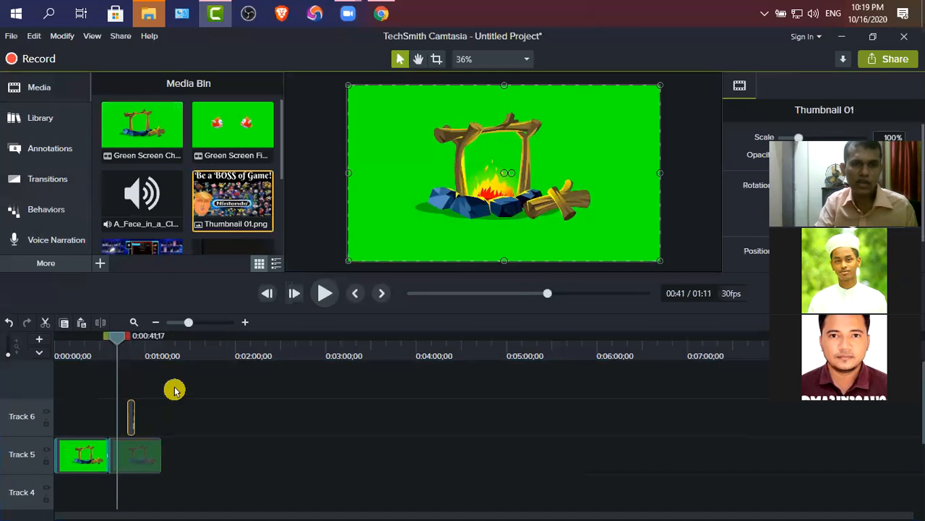
{"action": "left_click_drag", "start_coordinate": [128, 342], "coordinate": [133, 337]}
{"action": "left_click_drag", "start_coordinate": [660, 264], "coordinate": [597, 133]}
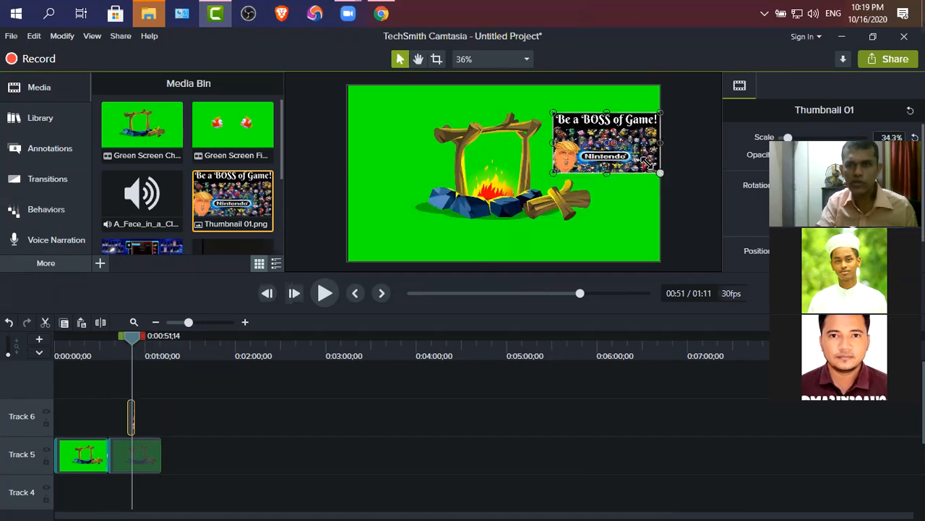
{"action": "left_click_drag", "start_coordinate": [649, 164], "coordinate": [643, 159]}
- Apply the Explode behavior to the thumbnail clip on Track 6 and preview it from 0:00:46;16
{"action": "left_click", "coordinate": [39, 209]}
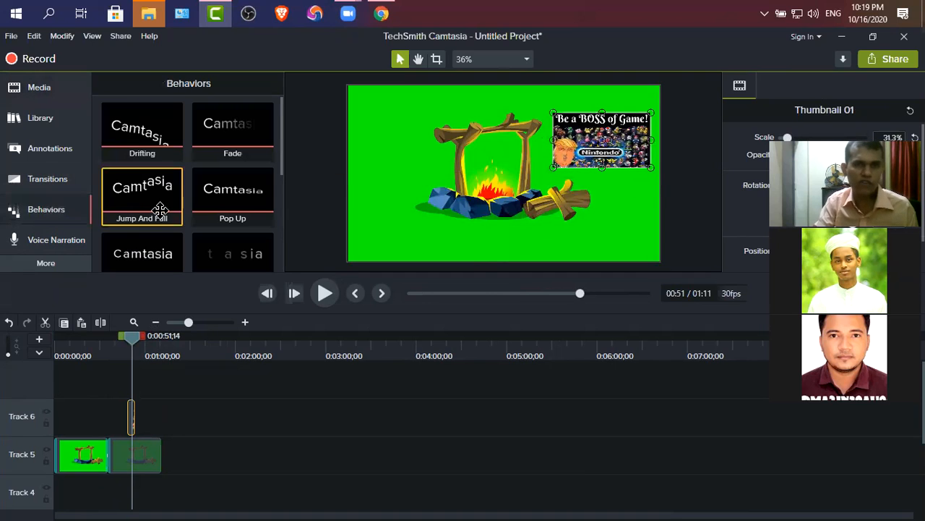
{"action": "scroll", "coordinate": [242, 203], "scroll_direction": "down", "scroll_amount": 2}
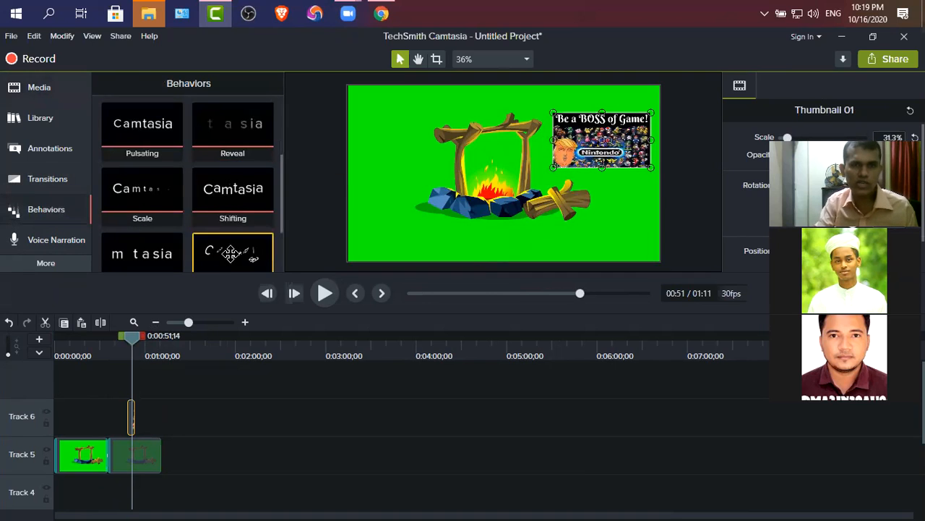
{"action": "mouse_move", "coordinate": [226, 251]}
{"action": "left_mouse_down"}
{"action": "mouse_move", "coordinate": [209, 322]}
{"action": "mouse_move", "coordinate": [151, 403]}
{"action": "mouse_move", "coordinate": [130, 411]}
{"action": "left_mouse_up"}
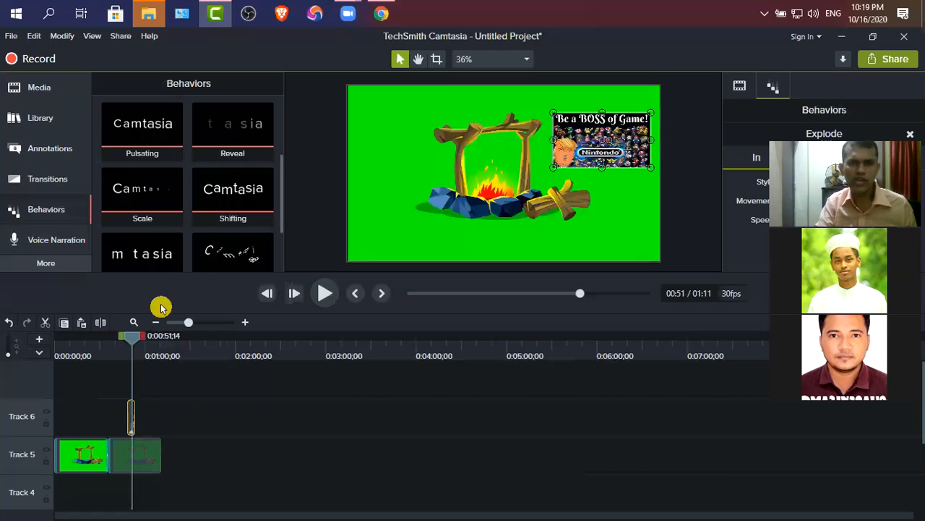
{"action": "left_click_drag", "start_coordinate": [131, 340], "coordinate": [121, 345]}
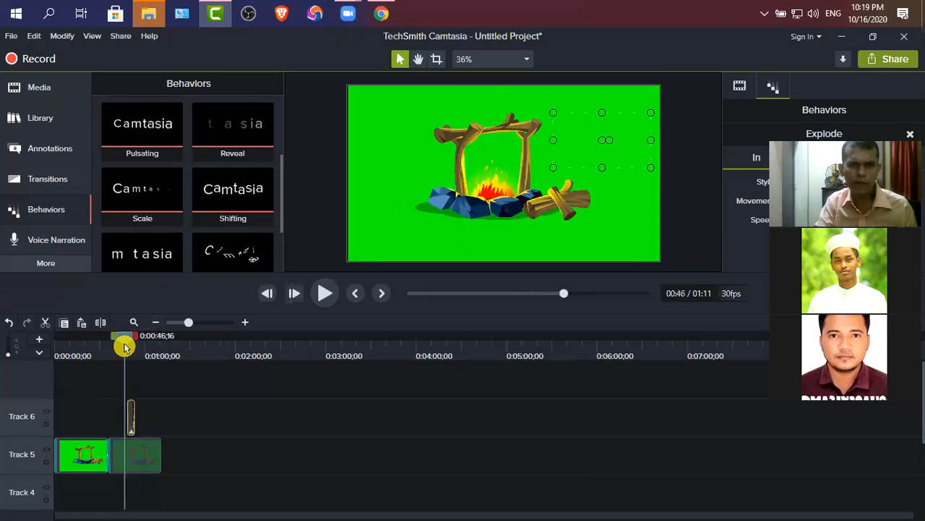
{"action": "left_click", "coordinate": [325, 293]}
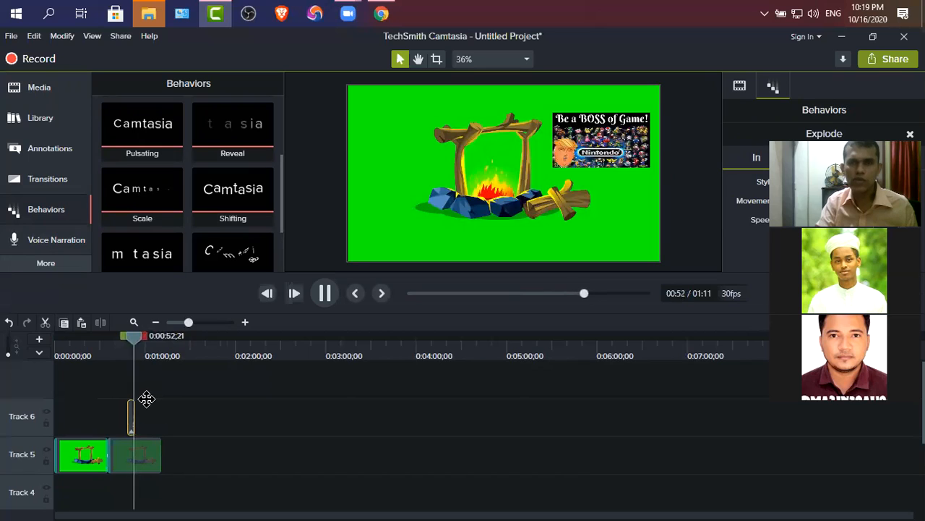
- Replay the timeline across the thumbnail clip to review its Explode behavior
{"action": "left_click", "coordinate": [131, 417]}
{"action": "left_click_drag", "start_coordinate": [130, 420], "coordinate": [131, 425]}
{"action": "left_click_drag", "start_coordinate": [138, 340], "coordinate": [126, 342]}
{"action": "left_click", "coordinate": [325, 293]}
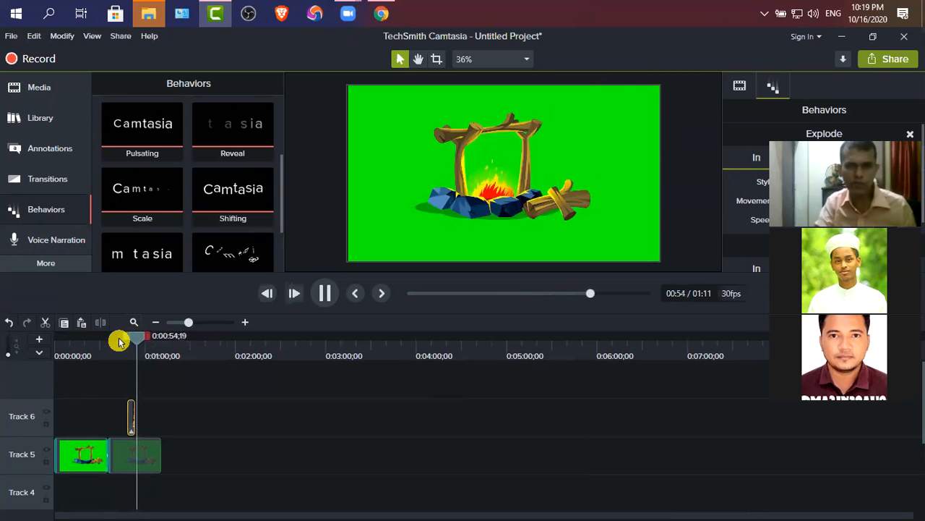
{"action": "left_click_drag", "start_coordinate": [136, 336], "coordinate": [110, 344]}
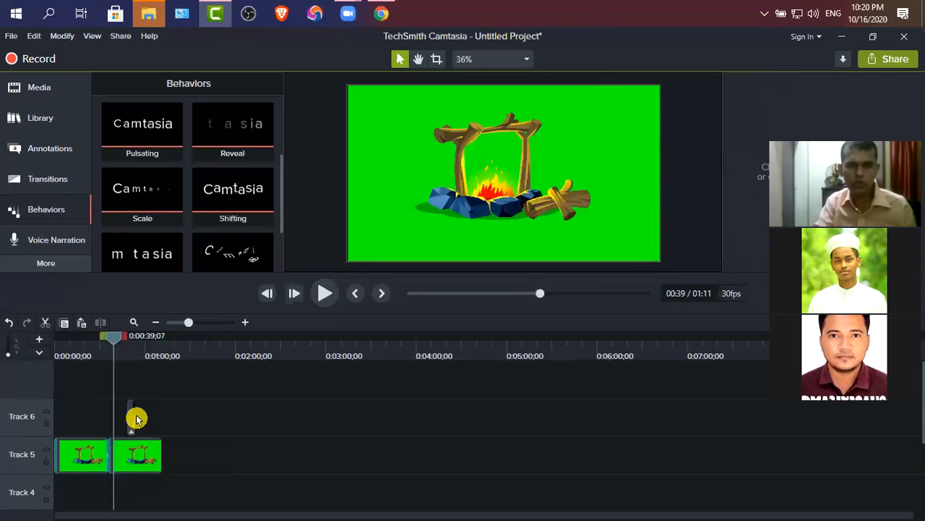
- Extend the thumbnail clip to the end of the second campfire clip, add the Scale behavior to it and preview it
{"action": "left_click_drag", "start_coordinate": [136, 416], "coordinate": [162, 419]}
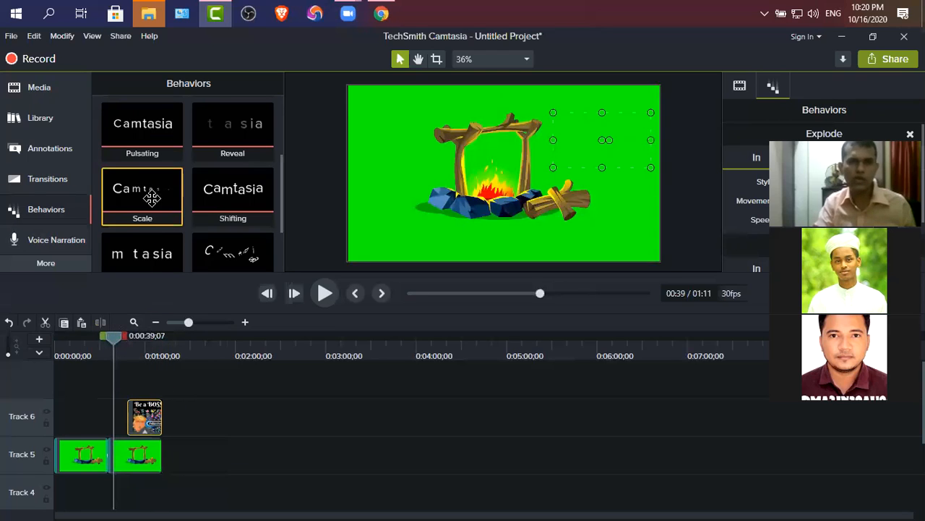
{"action": "left_click_drag", "start_coordinate": [147, 195], "coordinate": [144, 423]}
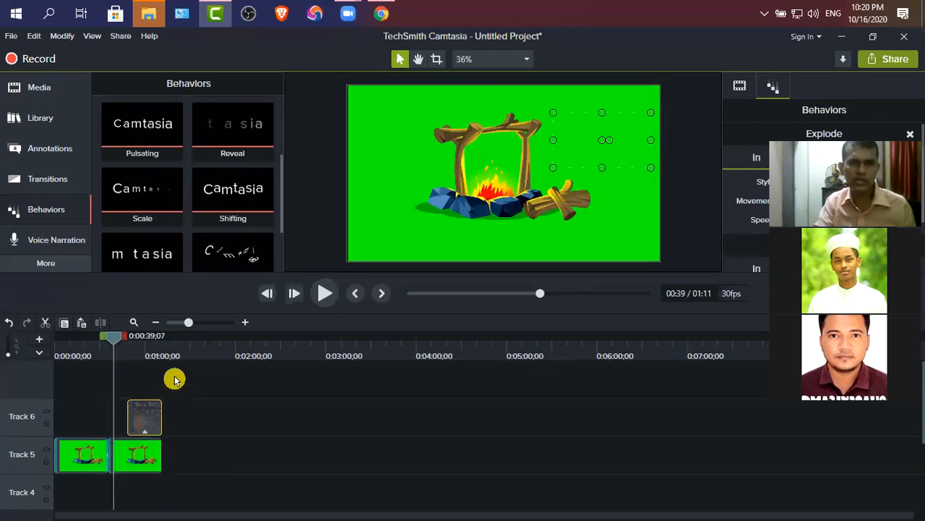
{"action": "left_click_drag", "start_coordinate": [114, 338], "coordinate": [121, 340]}
{"action": "left_click", "coordinate": [324, 295]}
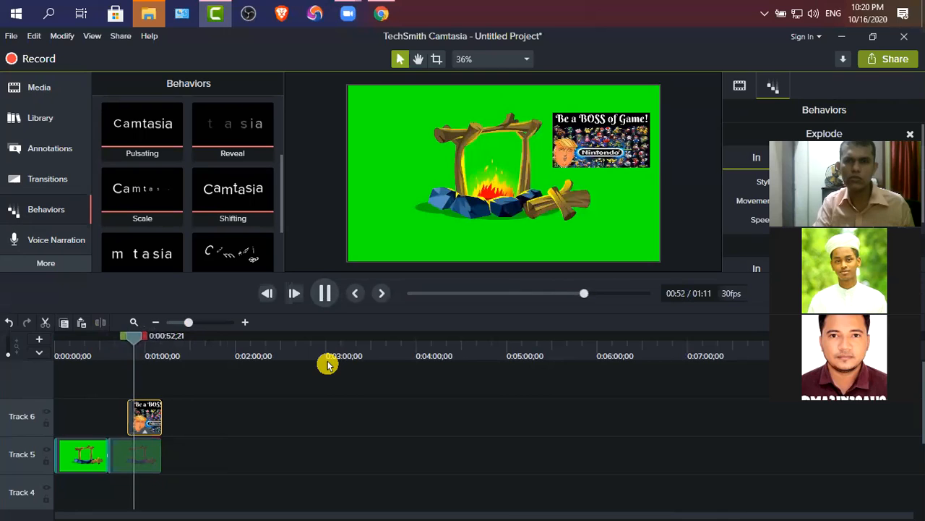
- Add the Pulsating behavior to the thumbnail clip and preview it from 0:00:46;22
{"action": "left_click", "coordinate": [143, 141]}
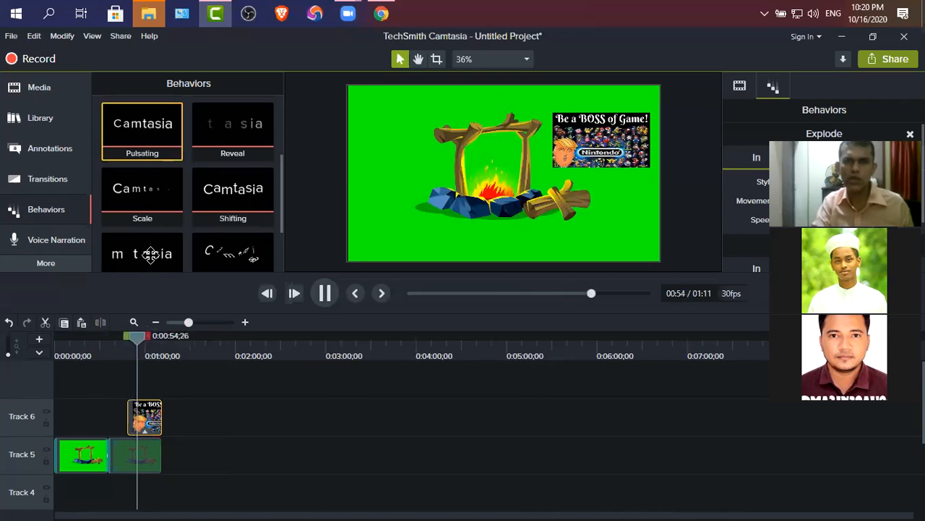
{"action": "left_click_drag", "start_coordinate": [150, 255], "coordinate": [148, 417]}
{"action": "left_click", "coordinate": [141, 363]}
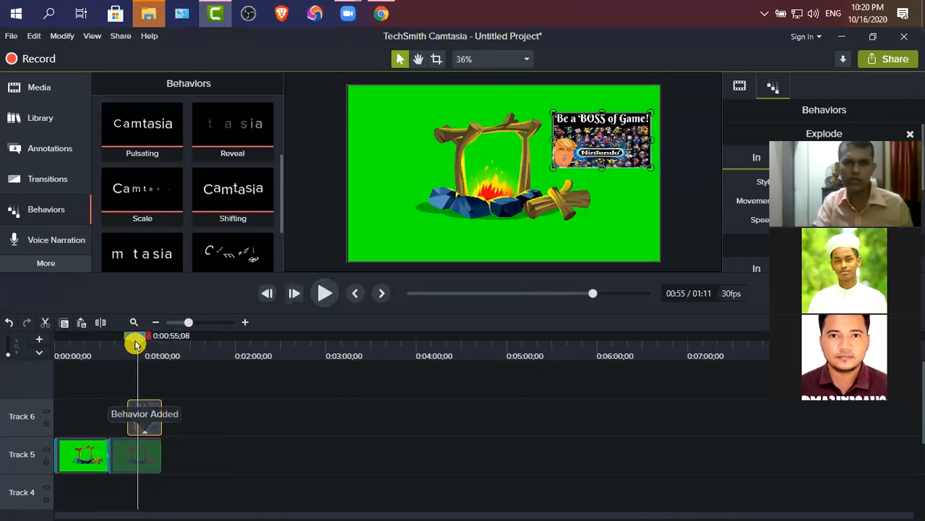
{"action": "left_click_drag", "start_coordinate": [139, 347], "coordinate": [125, 347]}
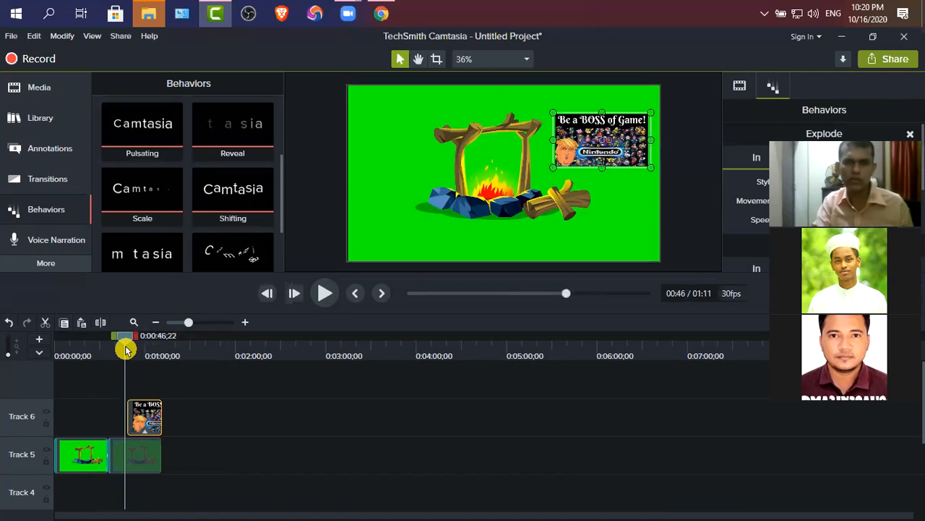
{"action": "key", "text": "space"}
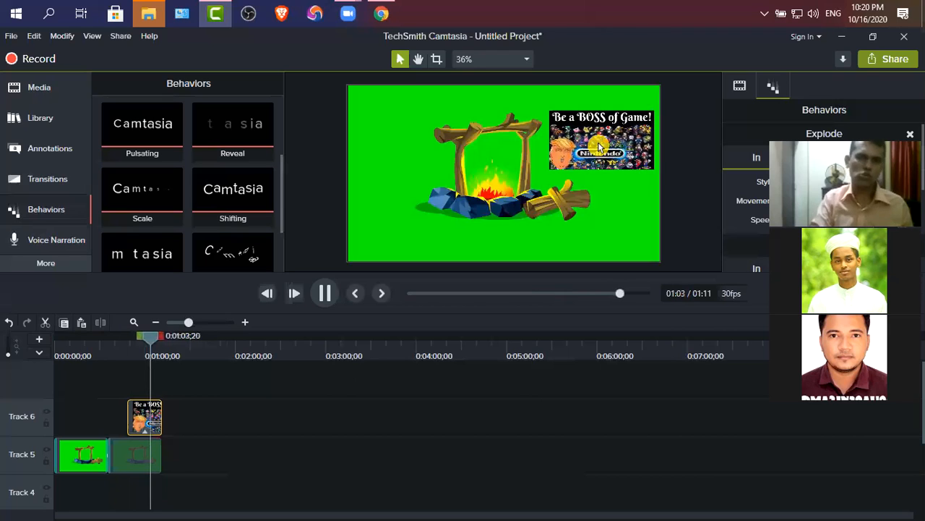
- Stop the playback and delete all clips from Tracks 5 and 6
{"action": "left_click", "coordinate": [324, 294]}
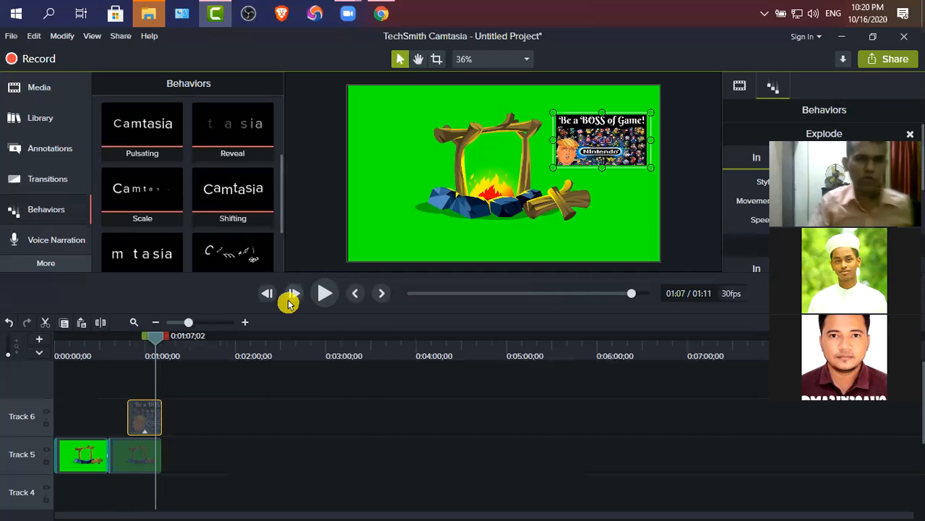
{"action": "left_click_drag", "start_coordinate": [208, 462], "coordinate": [108, 391]}
{"action": "key", "text": "Delete"}
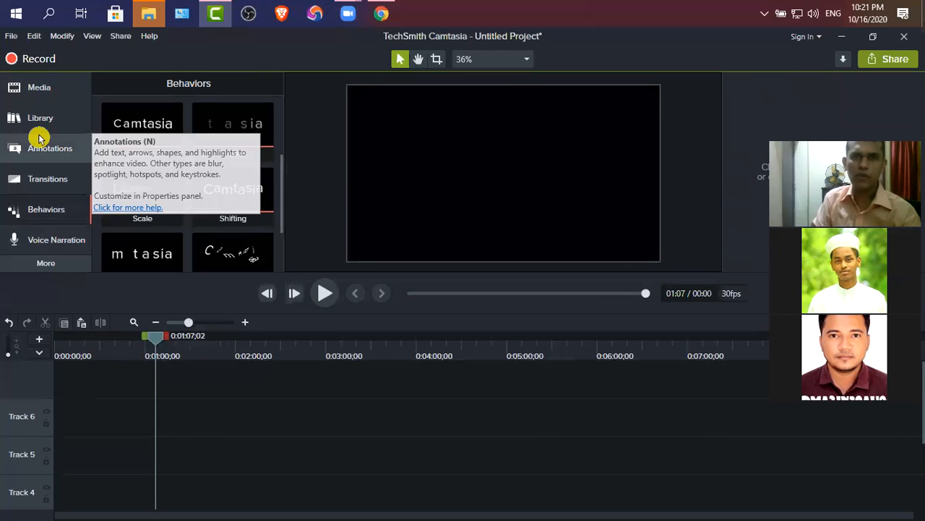
- Import Image With Info_01.png through Image With Info_10.png from the Video Editing Project Samples folder into the Media Bin
{"action": "left_click", "coordinate": [43, 96]}
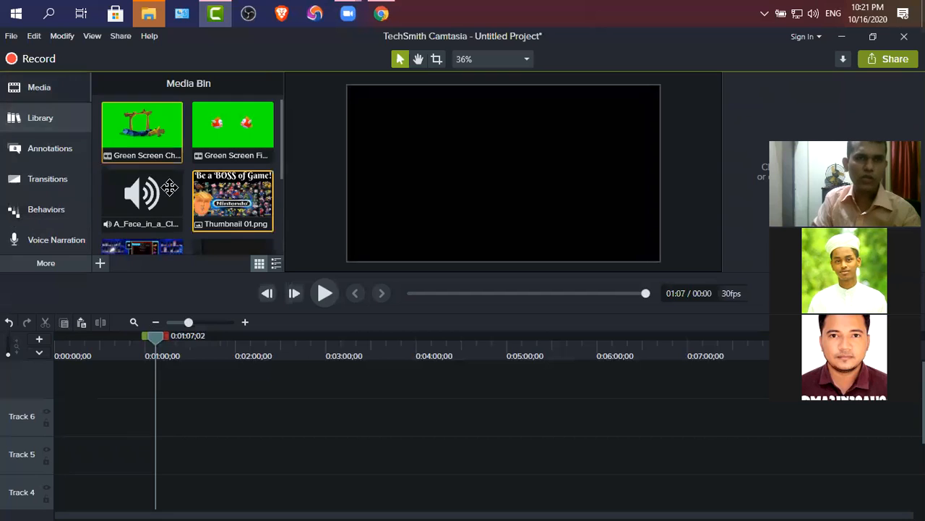
{"action": "left_click", "coordinate": [101, 263]}
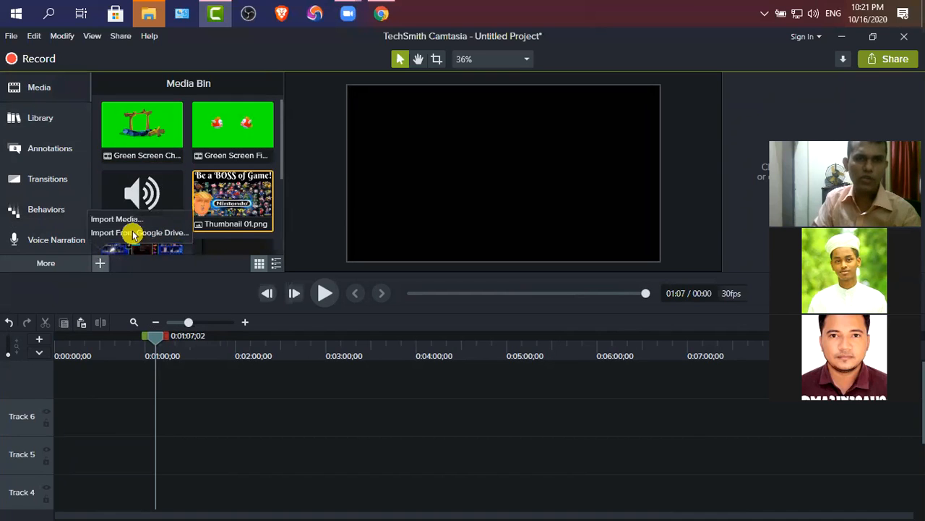
{"action": "left_click", "coordinate": [131, 220]}
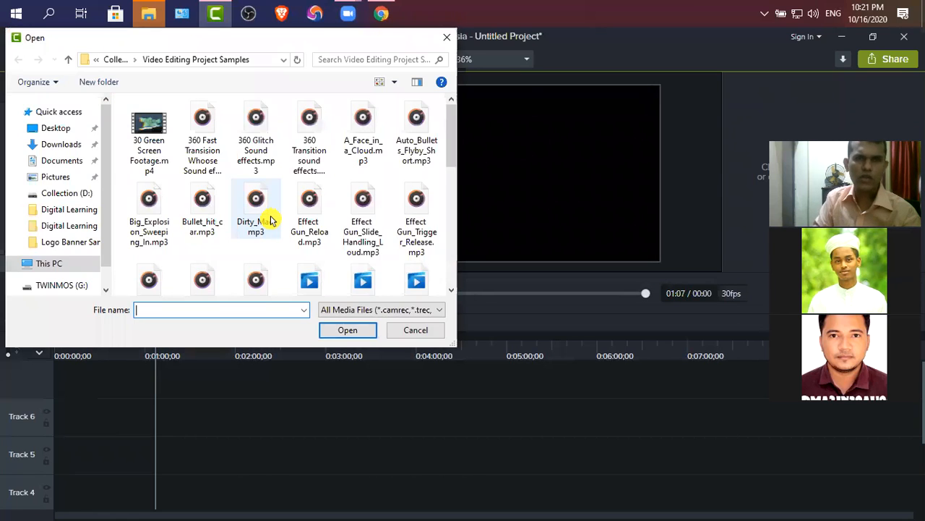
{"action": "scroll", "coordinate": [267, 224], "scroll_direction": "down", "scroll_amount": 5}
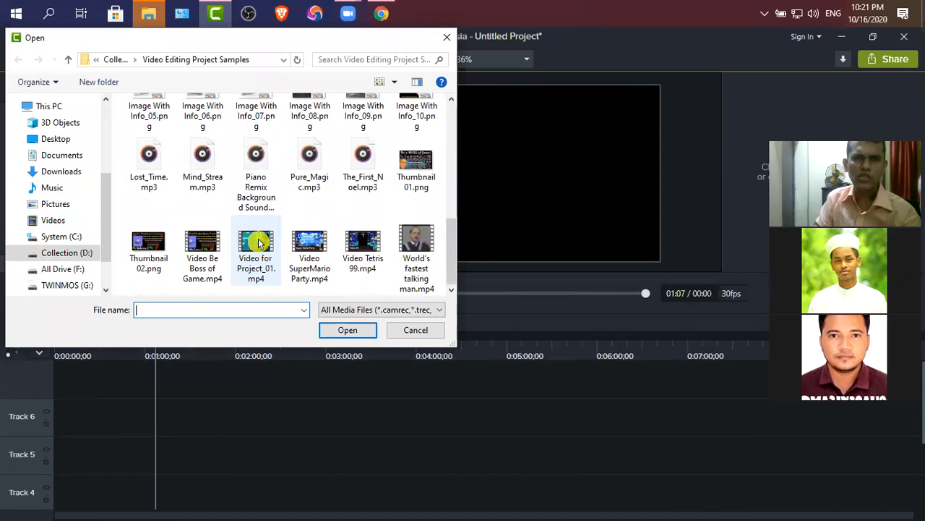
{"action": "scroll", "coordinate": [258, 244], "scroll_direction": "up", "scroll_amount": 6}
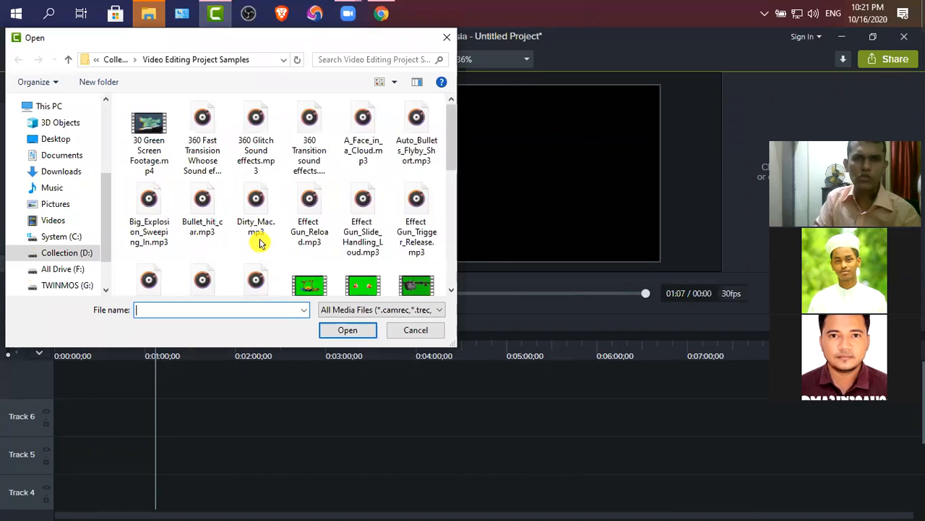
{"action": "scroll", "coordinate": [260, 243], "scroll_direction": "down", "scroll_amount": 4}
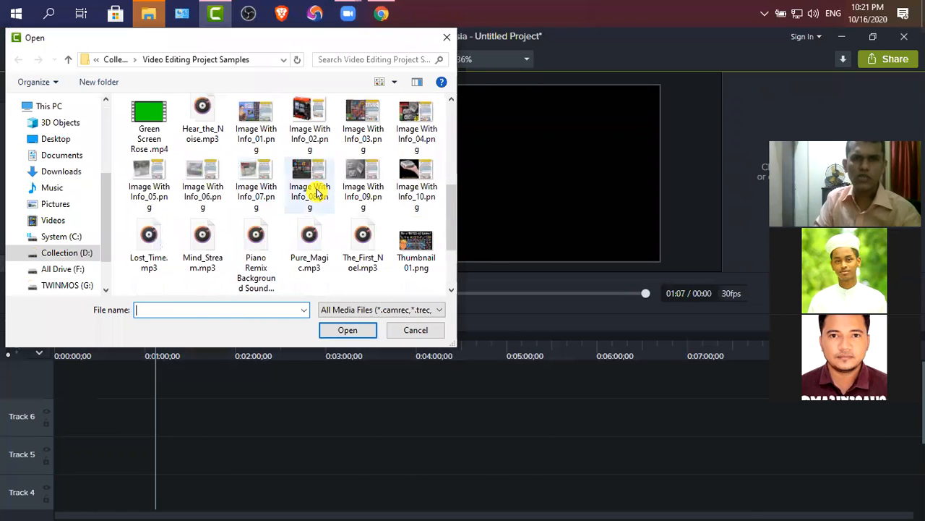
{"action": "left_click", "coordinate": [318, 193]}
{"action": "left_click", "coordinate": [306, 128], "text": "ctrl"}
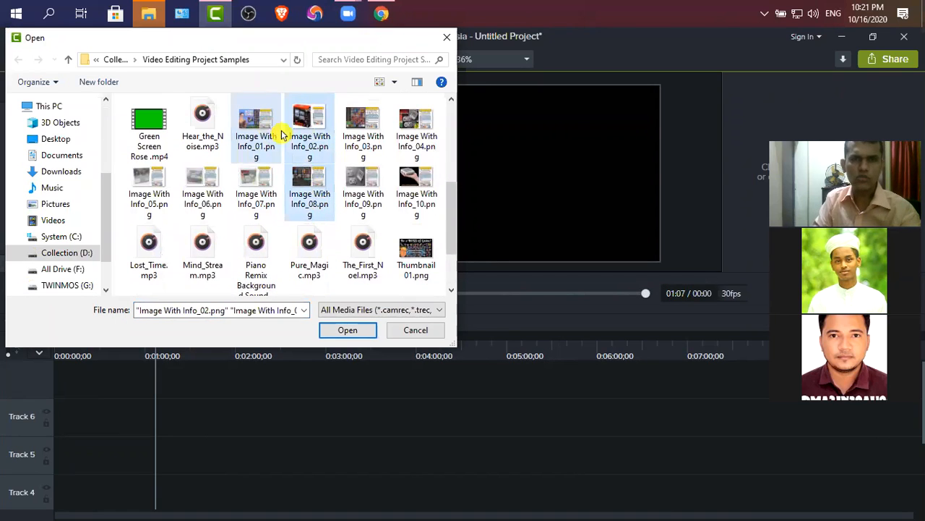
{"action": "left_click", "coordinate": [269, 135], "text": "ctrl"}
{"action": "left_click", "coordinate": [370, 131], "text": "ctrl"}
{"action": "left_click", "coordinate": [413, 138], "text": "ctrl"}
{"action": "left_click", "coordinate": [409, 177], "text": "ctrl"}
{"action": "left_click", "coordinate": [356, 181], "text": "ctrl"}
{"action": "left_click", "coordinate": [261, 185], "text": "ctrl"}
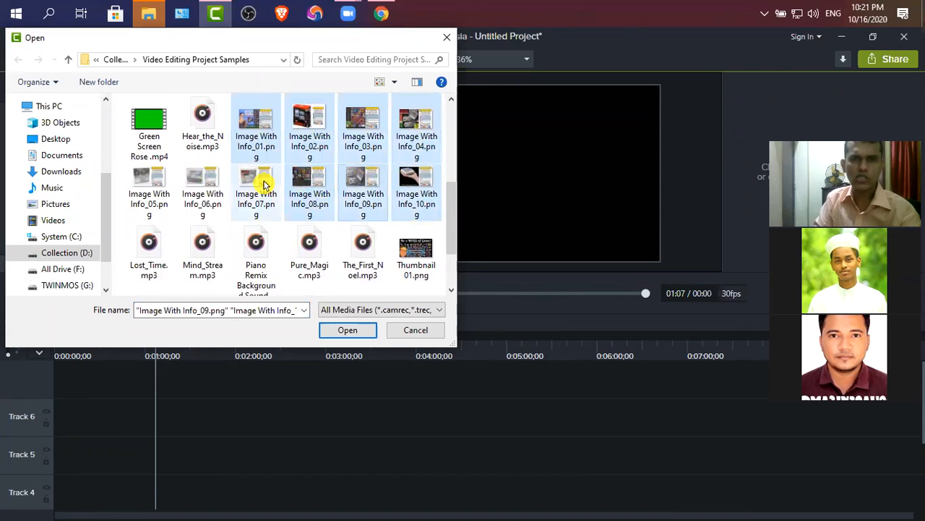
{"action": "left_click", "coordinate": [203, 185], "text": "ctrl"}
{"action": "left_click", "coordinate": [149, 185], "text": "ctrl"}
{"action": "left_click", "coordinate": [348, 330]}
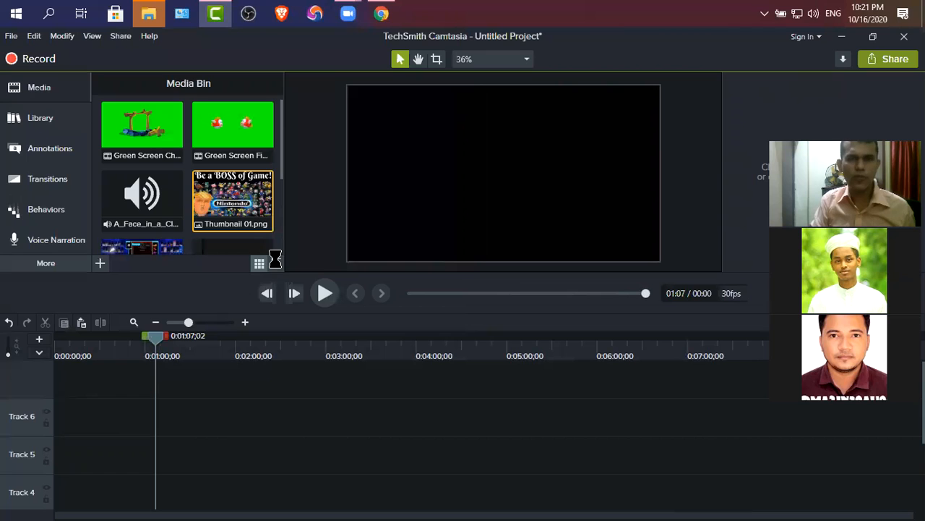
- Place the images Image With Info_02 through Image With Info_10 in sequence at the start of Track 5
{"action": "scroll", "coordinate": [227, 230], "scroll_direction": "down", "scroll_amount": 10}
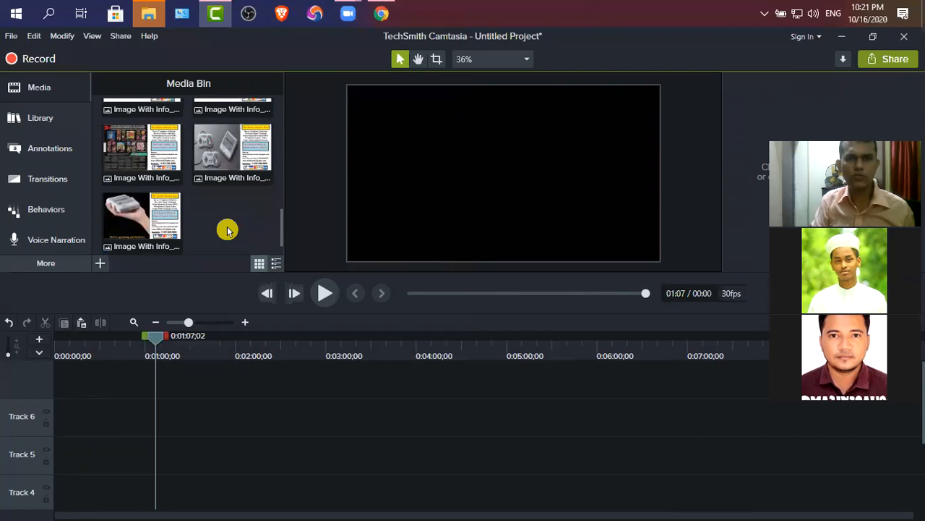
{"action": "left_click_drag", "start_coordinate": [231, 221], "coordinate": [48, 452]}
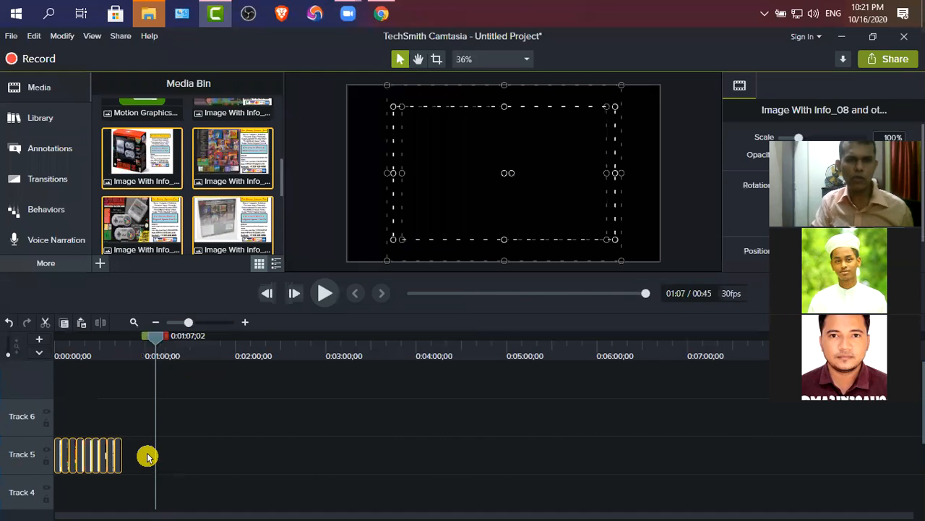
{"action": "left_click", "coordinate": [204, 460]}
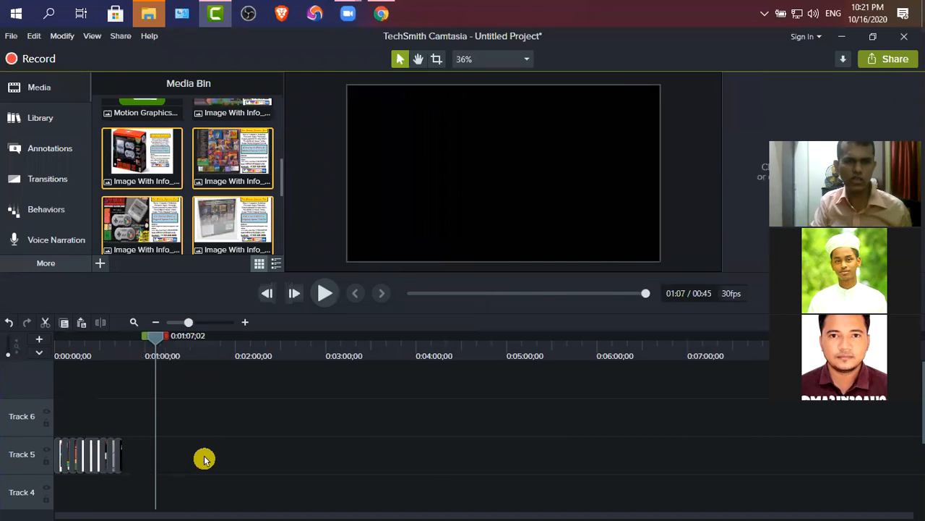
- Try to lengthen the last image clips on Track 5 one by one, spacing them apart to make room
{"action": "left_click_drag", "start_coordinate": [120, 456], "coordinate": [253, 457]}
{"action": "left_click", "coordinate": [115, 456]}
{"action": "left_click_drag", "start_coordinate": [116, 456], "coordinate": [185, 463]}
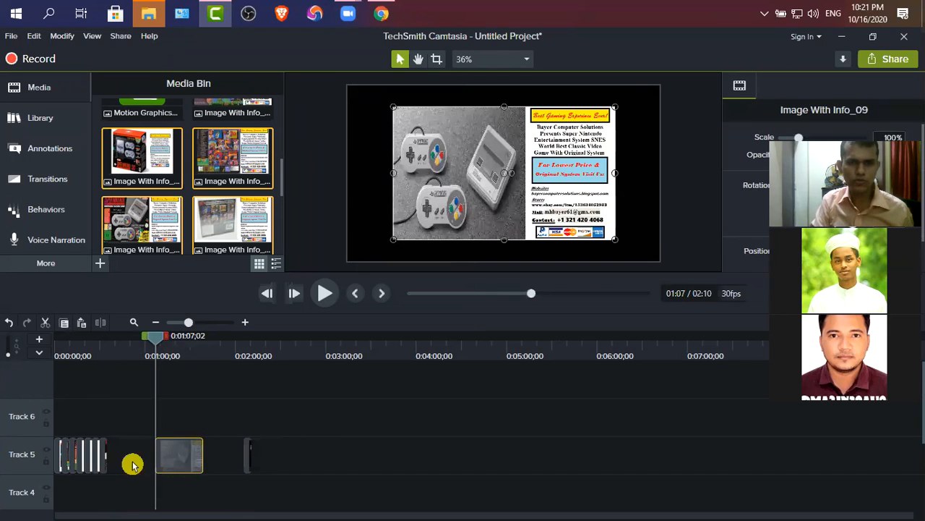
{"action": "left_click_drag", "start_coordinate": [120, 456], "coordinate": [153, 463]}
{"action": "left_click_drag", "start_coordinate": [285, 459], "coordinate": [308, 457]}
{"action": "left_click_drag", "start_coordinate": [98, 456], "coordinate": [221, 462]}
{"action": "left_click_drag", "start_coordinate": [91, 452], "coordinate": [172, 463]}
{"action": "left_click", "coordinate": [448, 459]}
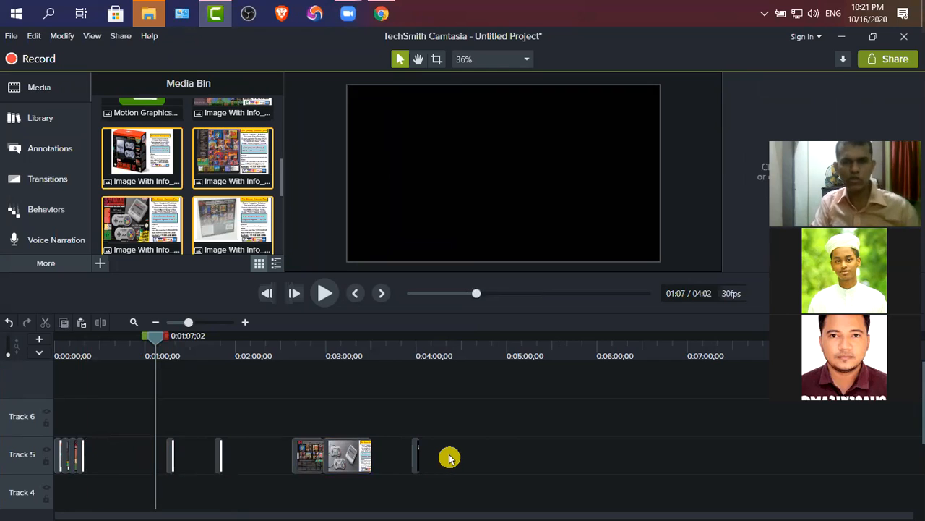
- Undo the individual moves and length changes of the image clips on Track 5
{"action": "key", "text": "ctrl+z"}
{"action": "key", "text": "ctrl+z"}
{"action": "key", "text": "ctrl+z"}
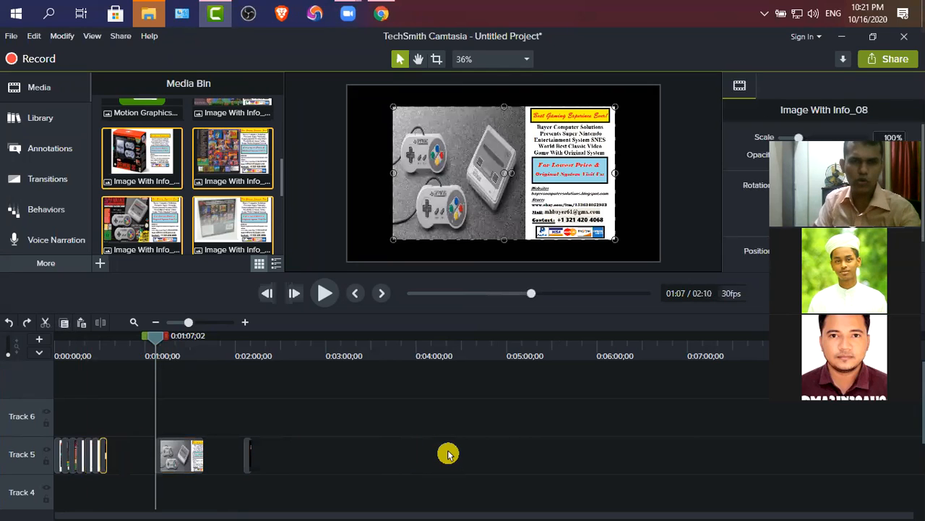
{"action": "key", "text": "ctrl+z"}
{"action": "key", "text": "ctrl+z"}
- Try to set the duration of all image clips on Track 5 to 1 second at once
{"action": "left_click", "coordinate": [211, 447]}
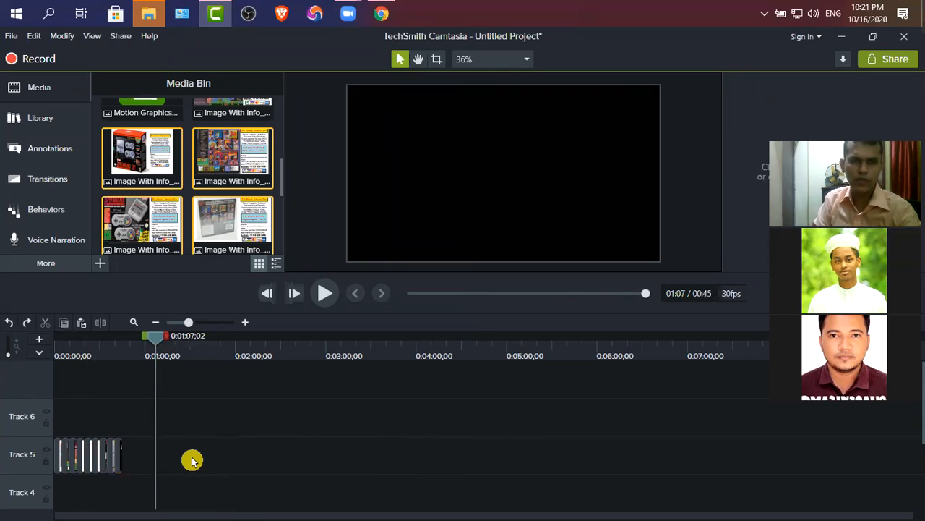
{"action": "left_click_drag", "start_coordinate": [133, 466], "coordinate": [51, 451]}
{"action": "right_click", "coordinate": [87, 453]}
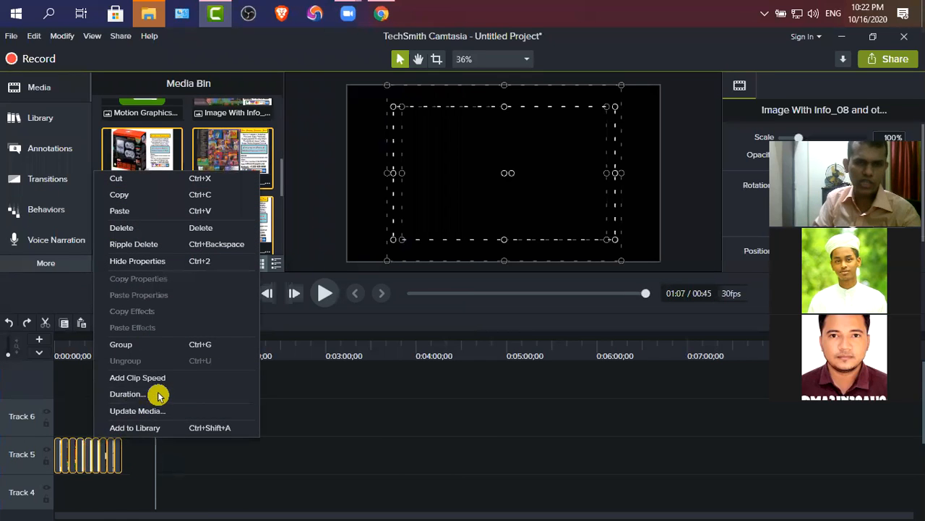
{"action": "left_click", "coordinate": [159, 393]}
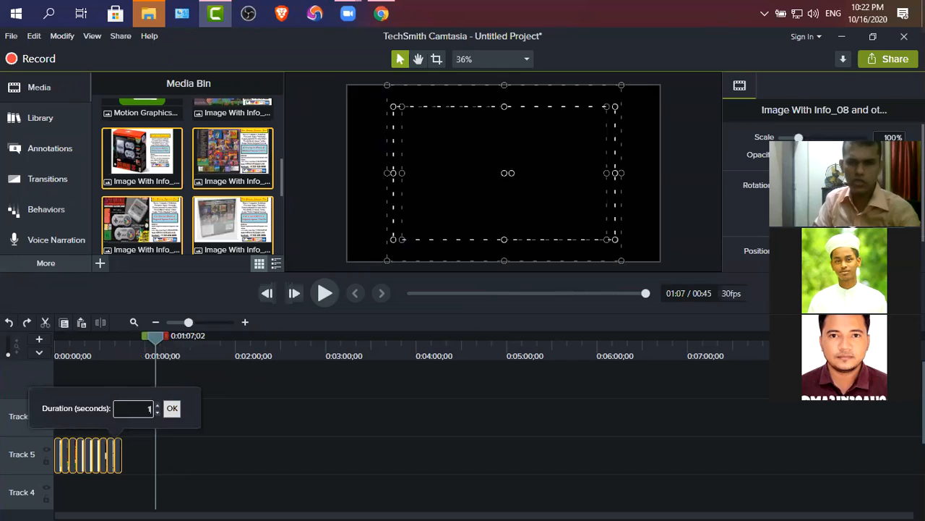
{"action": "type", "text": "1"}
{"action": "key", "text": "Return"}
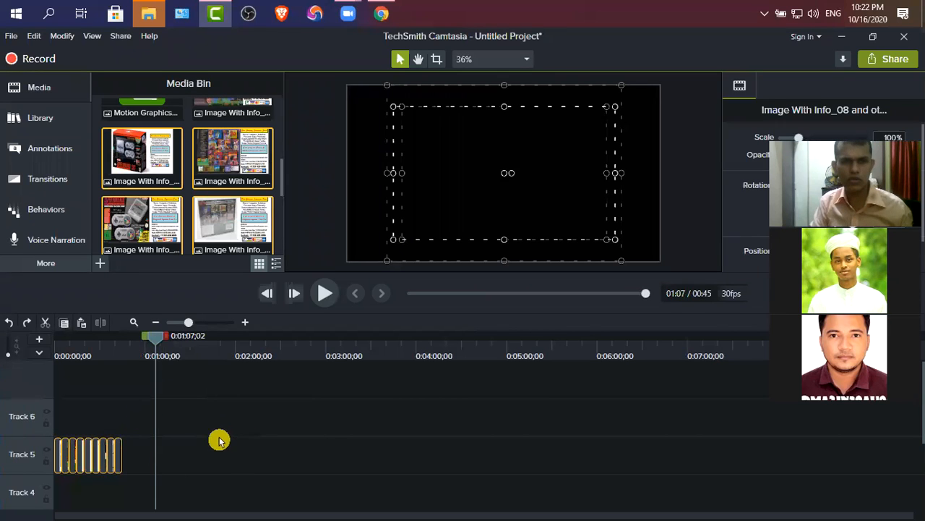
- Enlarge Image With Info_02 to 131.5% scale so that it fills the canvas
{"action": "left_click_drag", "start_coordinate": [150, 340], "coordinate": [10, 350]}
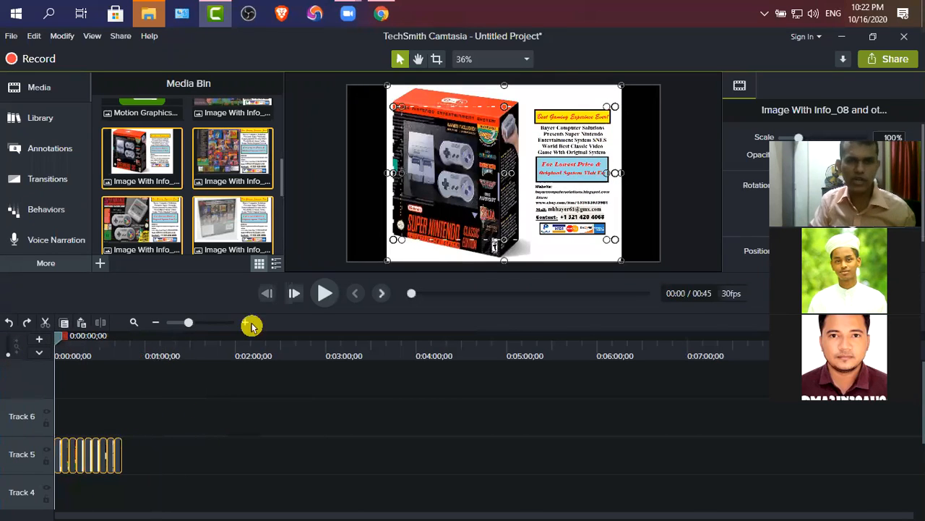
{"action": "left_click", "coordinate": [323, 294]}
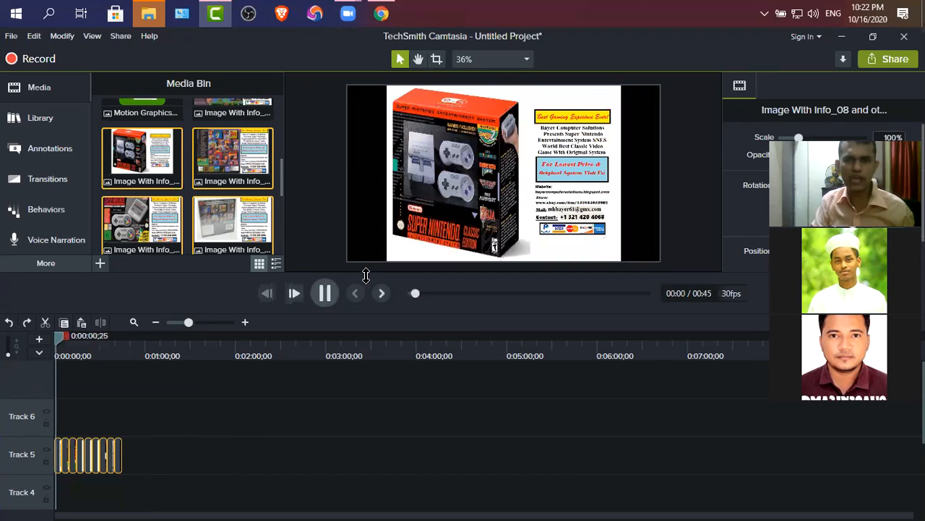
{"action": "left_click", "coordinate": [325, 292]}
{"action": "left_click", "coordinate": [386, 97]}
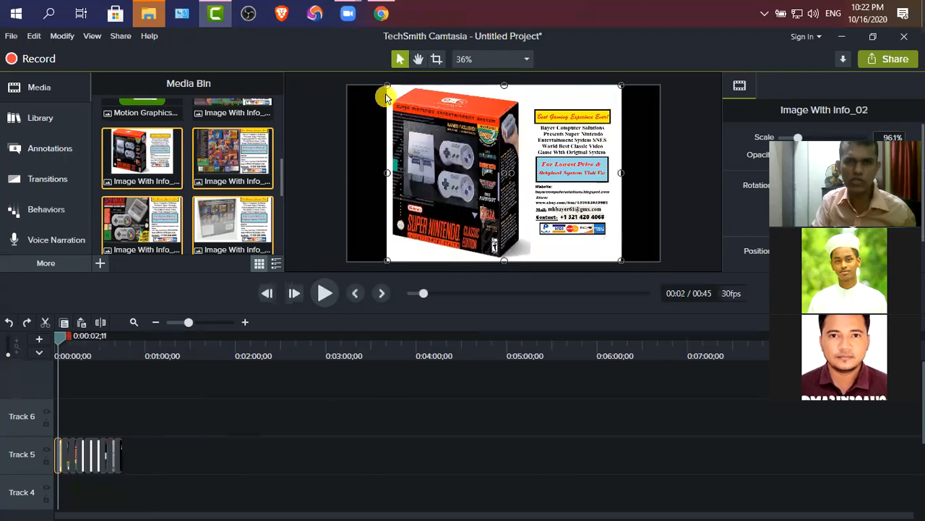
{"action": "left_click_drag", "start_coordinate": [365, 78], "coordinate": [337, 75]}
{"action": "left_click_drag", "start_coordinate": [620, 260], "coordinate": [630, 277]}
- Play on to Image With Info_03 and enlarge it to 152.4% scale to fill the canvas
{"action": "left_click", "coordinate": [324, 295]}
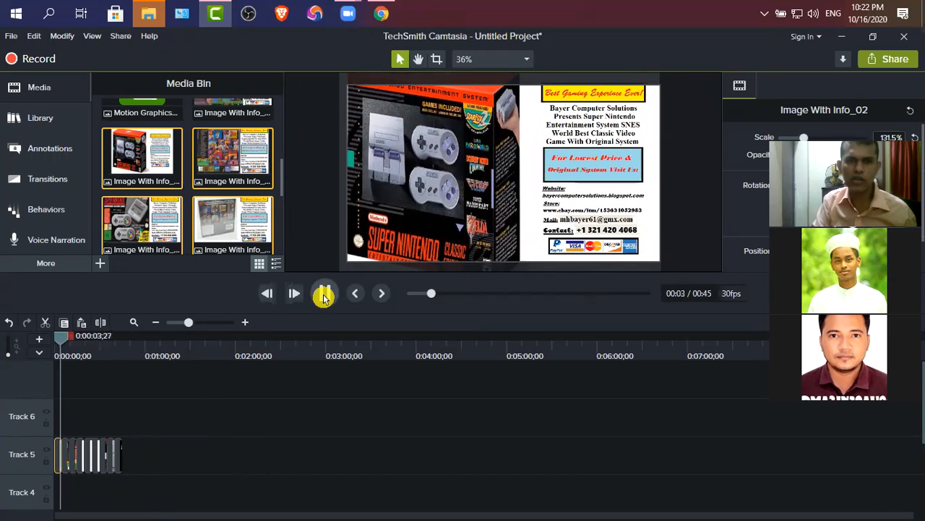
{"action": "left_click", "coordinate": [413, 190]}
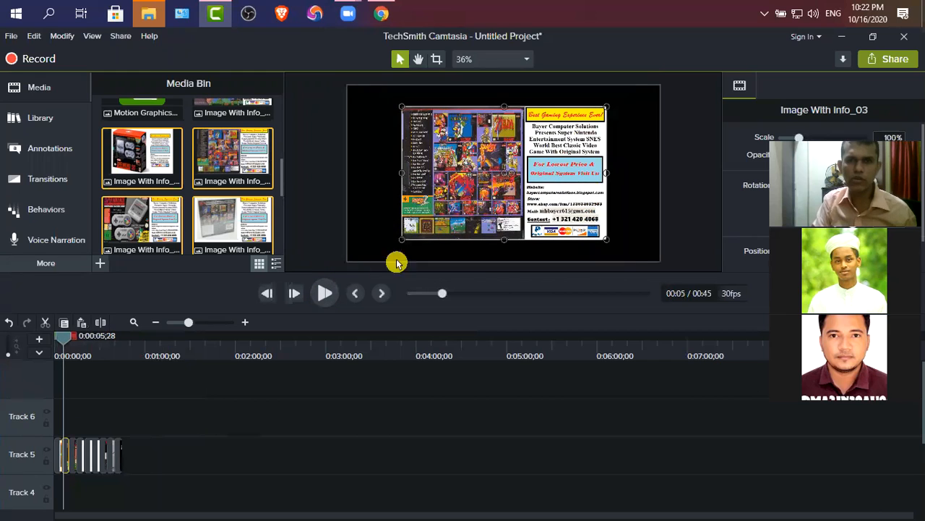
{"action": "left_click_drag", "start_coordinate": [401, 246], "coordinate": [347, 257]}
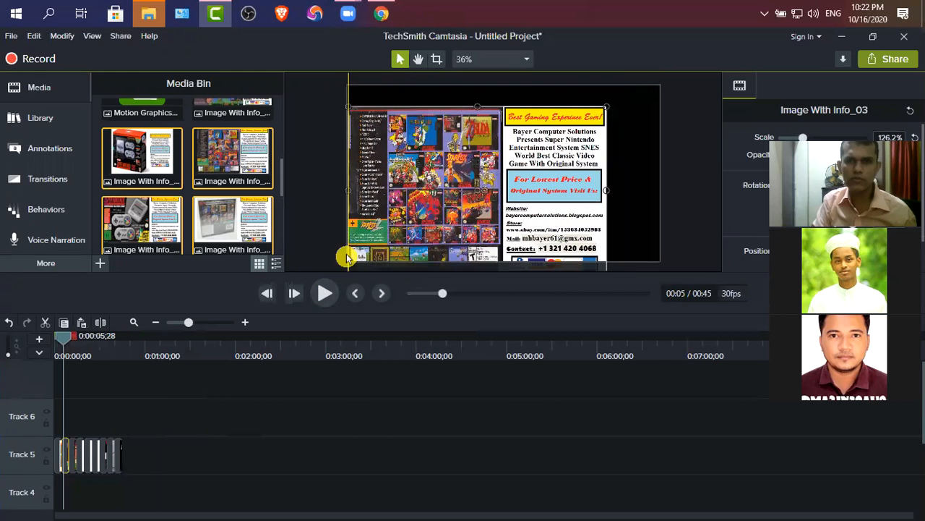
{"action": "left_click_drag", "start_coordinate": [606, 107], "coordinate": [659, 75]}
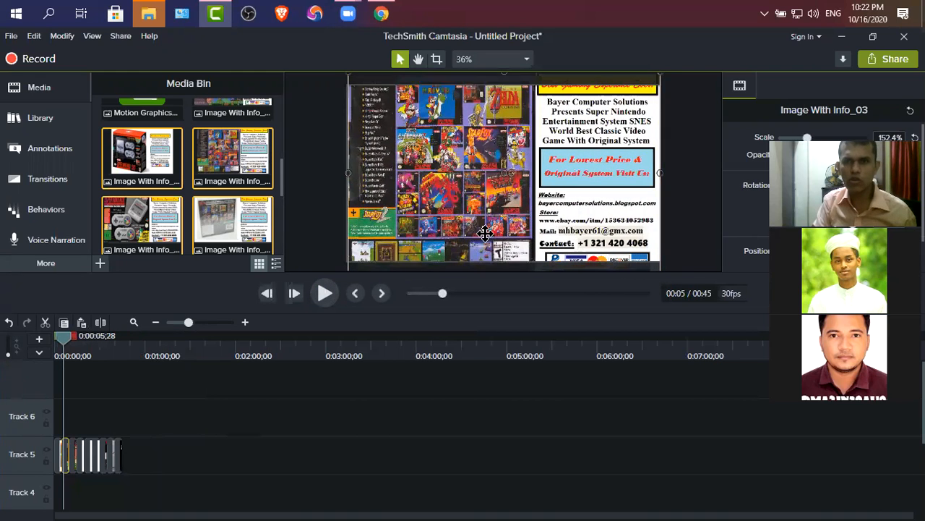
- Play on to Image With Info_04 and enlarge it to 141.1% scale to fill the canvas
{"action": "left_click", "coordinate": [323, 295]}
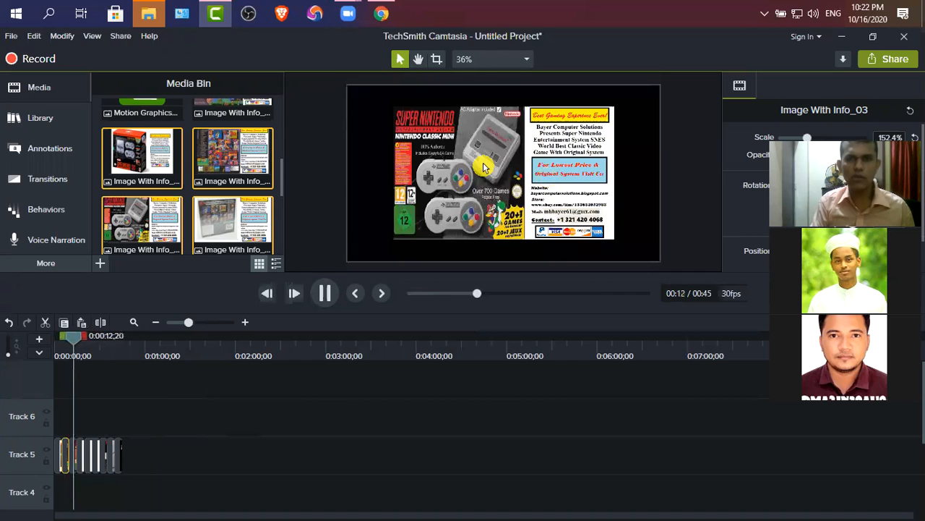
{"action": "left_click", "coordinate": [391, 116]}
{"action": "left_click_drag", "start_coordinate": [388, 103], "coordinate": [349, 80]}
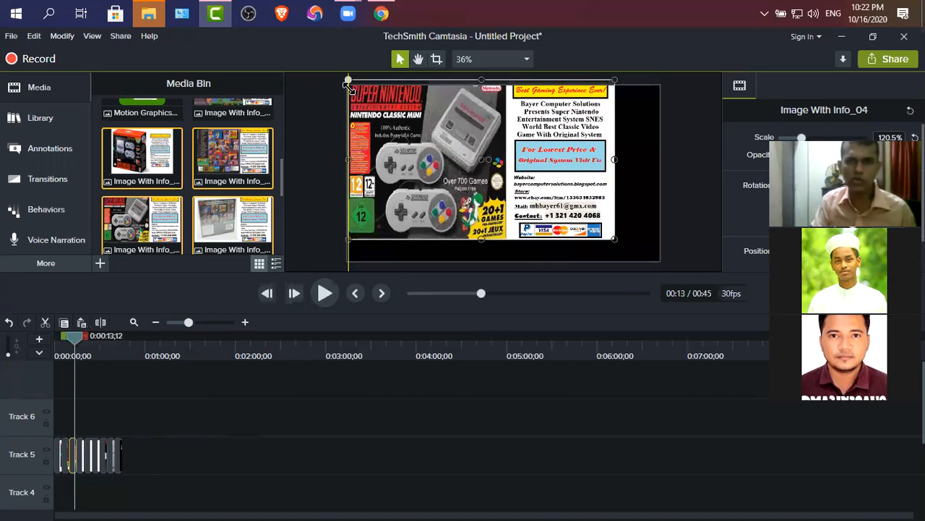
{"action": "left_click_drag", "start_coordinate": [614, 239], "coordinate": [660, 266]}
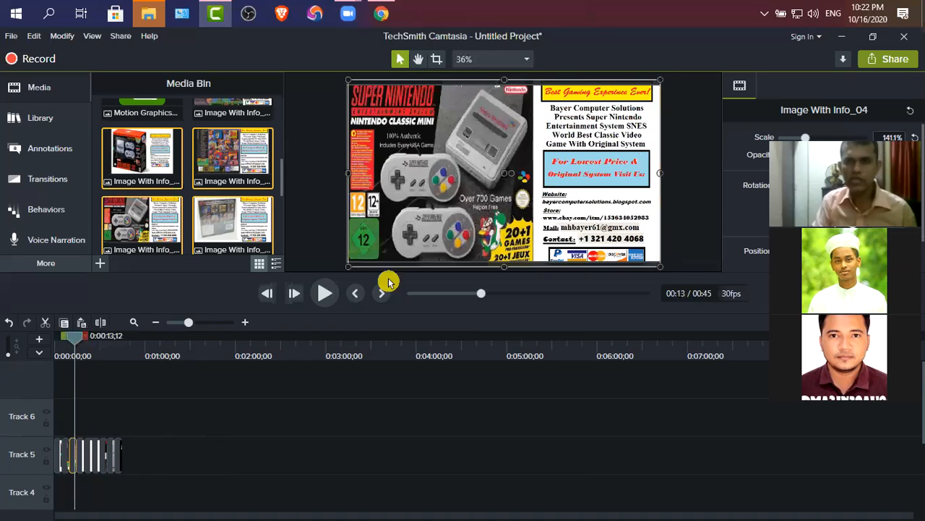
- Add transitions, including Fade through black and Flip, at the start of the first image clip and at the next three joins on Track 5
{"action": "left_click", "coordinate": [322, 297]}
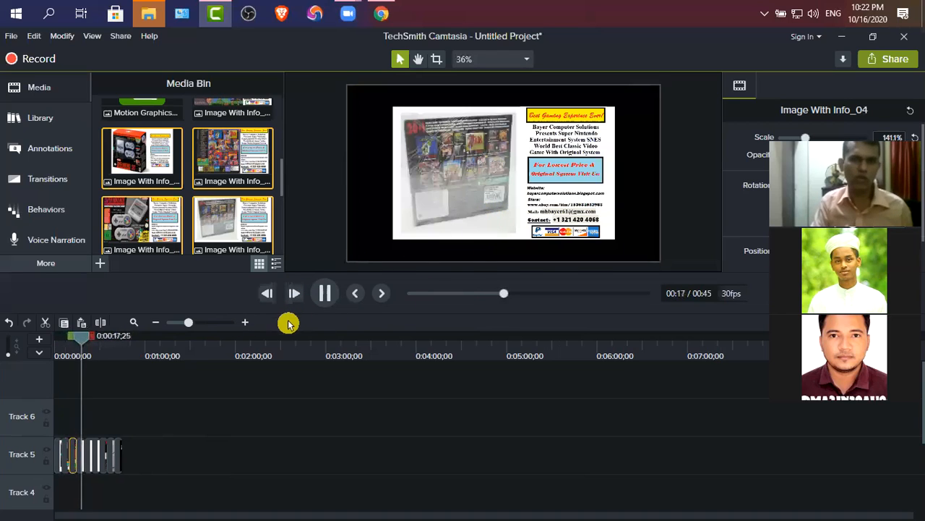
{"action": "left_click", "coordinate": [325, 294]}
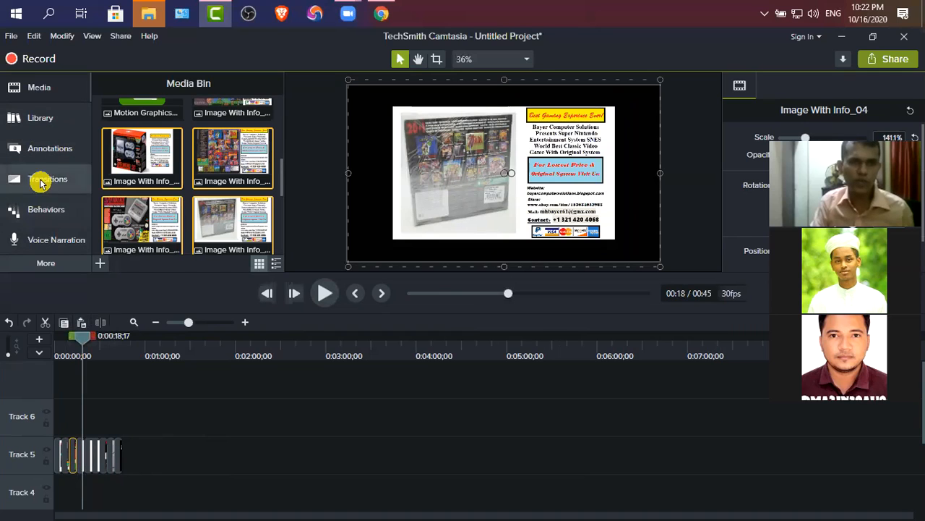
{"action": "left_click", "coordinate": [42, 178]}
{"action": "scroll", "coordinate": [138, 168], "scroll_direction": "up", "scroll_amount": 1}
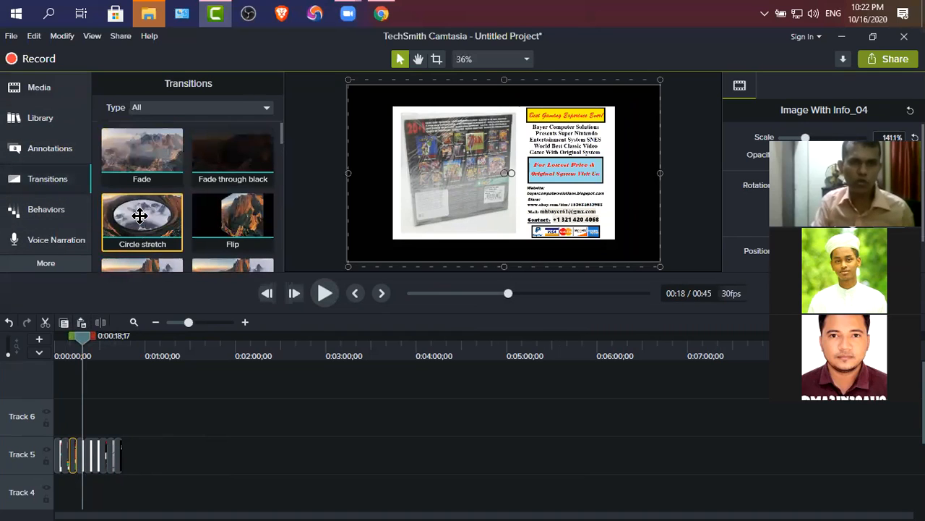
{"action": "left_click_drag", "start_coordinate": [133, 159], "coordinate": [64, 455]}
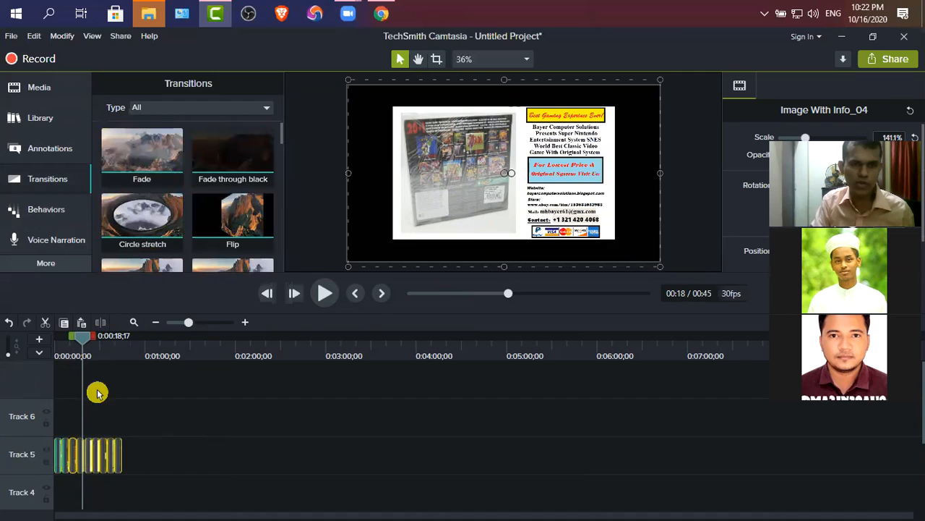
{"action": "left_click_drag", "start_coordinate": [98, 392], "coordinate": [101, 390]}
{"action": "left_click", "coordinate": [245, 323]}
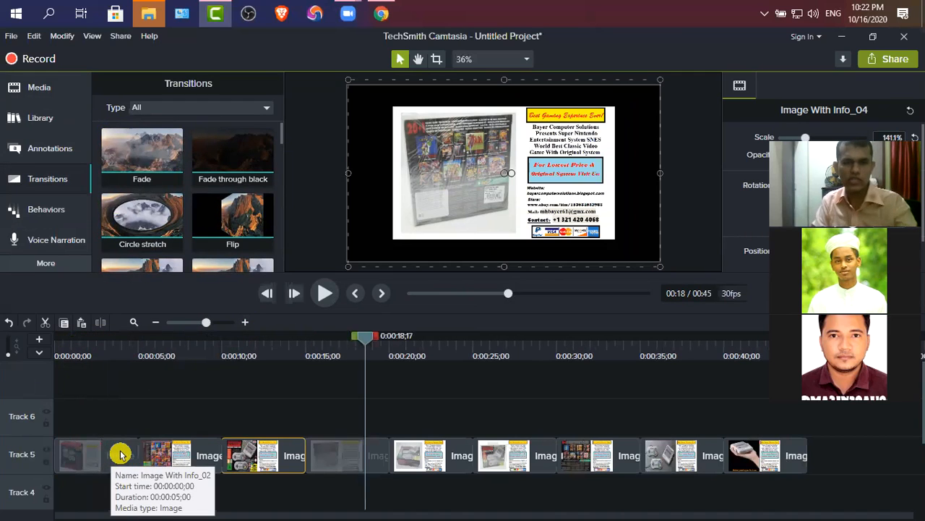
{"action": "left_click_drag", "start_coordinate": [130, 330], "coordinate": [59, 459]}
{"action": "left_click_drag", "start_coordinate": [228, 160], "coordinate": [139, 456]}
{"action": "left_click_drag", "start_coordinate": [190, 361], "coordinate": [220, 455]}
{"action": "left_click_drag", "start_coordinate": [223, 230], "coordinate": [306, 456]}
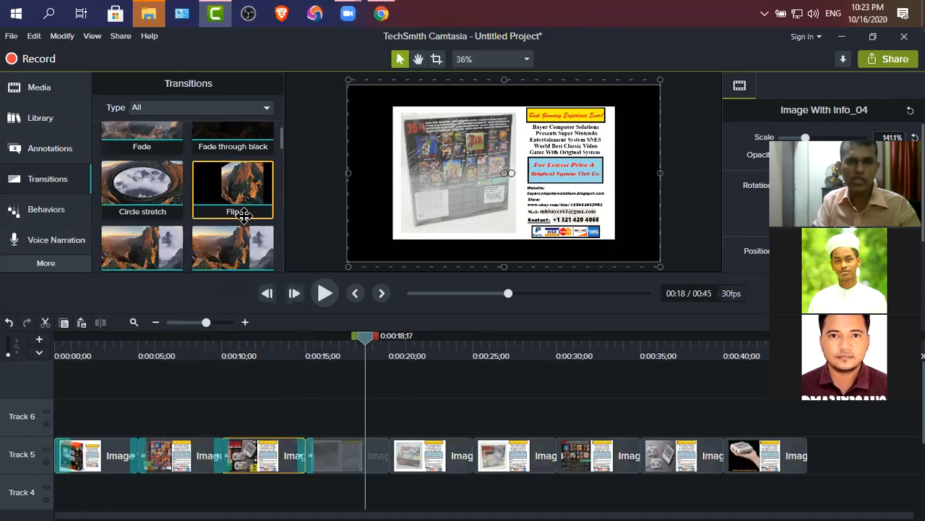
- Add Fold, Page roll and one more transition at the joins following the fourth, fifth and sixth image clips on Track 5
{"action": "scroll", "coordinate": [144, 235], "scroll_direction": "down", "scroll_amount": 1}
{"action": "left_click_drag", "start_coordinate": [143, 229], "coordinate": [389, 455]}
{"action": "left_click_drag", "start_coordinate": [233, 220], "coordinate": [472, 455]}
{"action": "scroll", "coordinate": [227, 250], "scroll_direction": "down", "scroll_amount": 1}
{"action": "left_click_drag", "start_coordinate": [175, 251], "coordinate": [535, 438]}
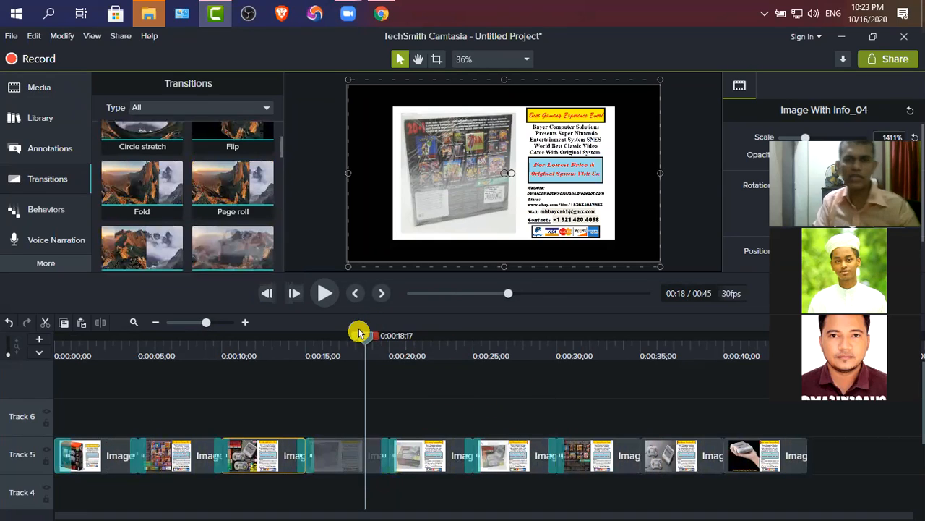
- Add a Custom animation to the first image clip on Track 5, ending at about 3.5 seconds
{"action": "left_click", "coordinate": [469, 203]}
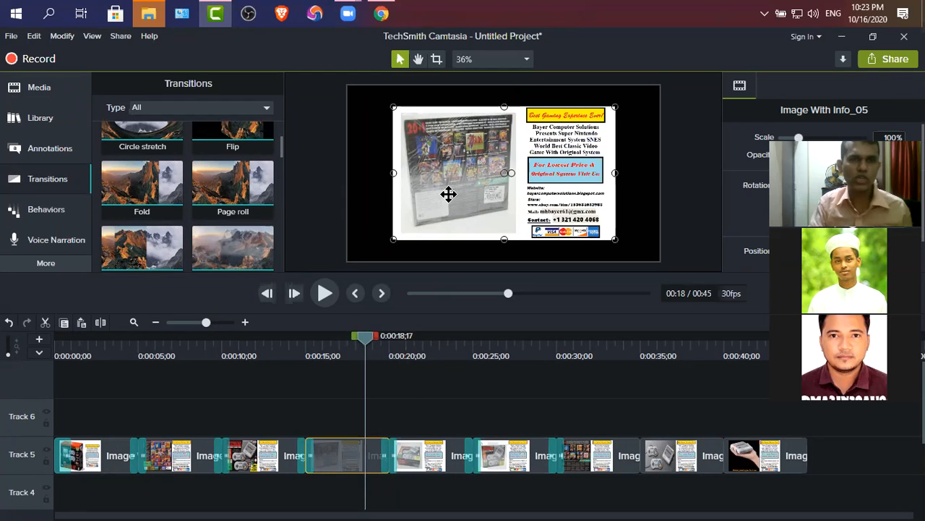
{"action": "left_click_drag", "start_coordinate": [364, 344], "coordinate": [113, 384]}
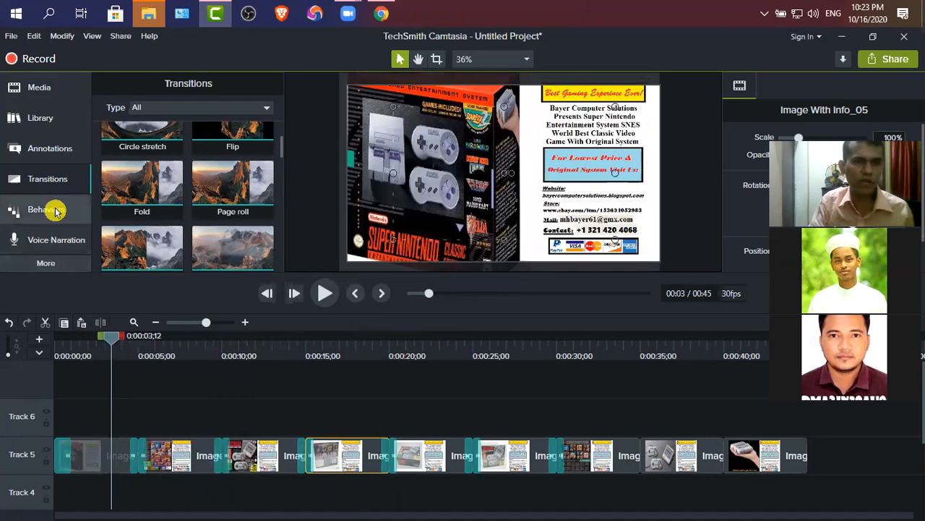
{"action": "left_click", "coordinate": [49, 147]}
{"action": "left_click", "coordinate": [48, 261]}
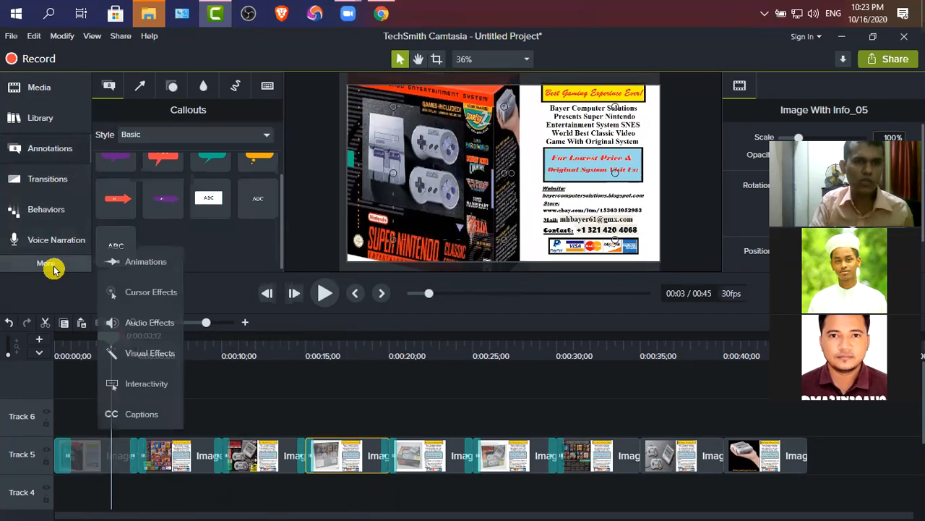
{"action": "left_click", "coordinate": [151, 262]}
{"action": "left_click", "coordinate": [148, 136]}
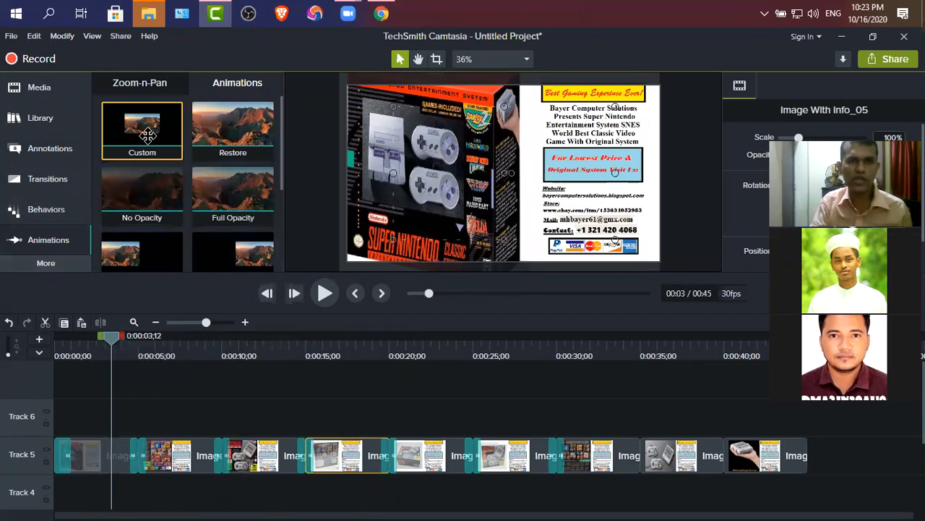
{"action": "left_click_drag", "start_coordinate": [146, 218], "coordinate": [112, 454]}
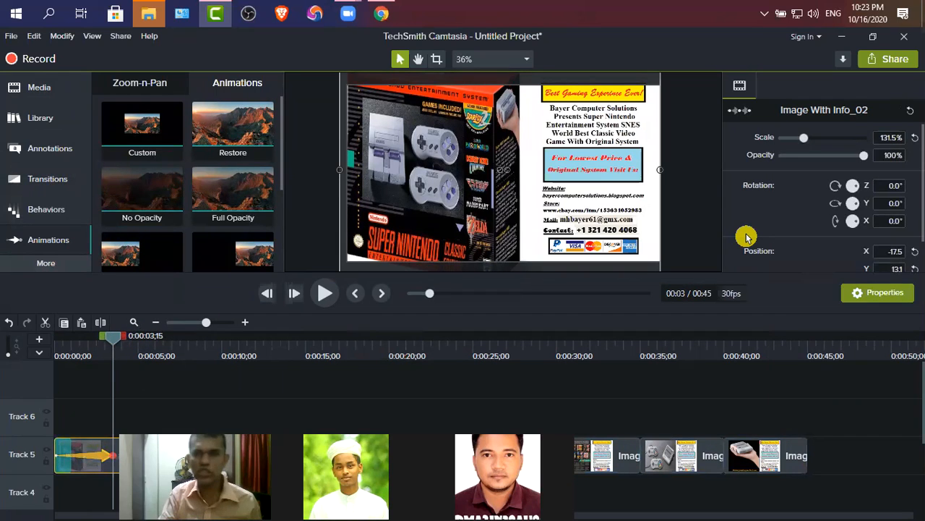
- Set the animation's end state to 268.7% scale and position X 640, Y 0, and preview it from the start
{"action": "left_click_drag", "start_coordinate": [806, 139], "coordinate": [827, 139]}
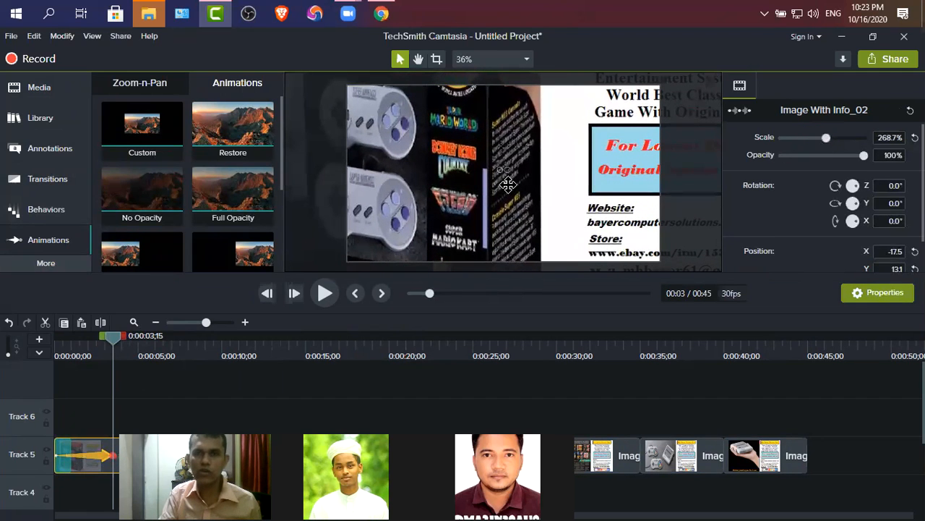
{"action": "left_click_drag", "start_coordinate": [520, 183], "coordinate": [666, 191]}
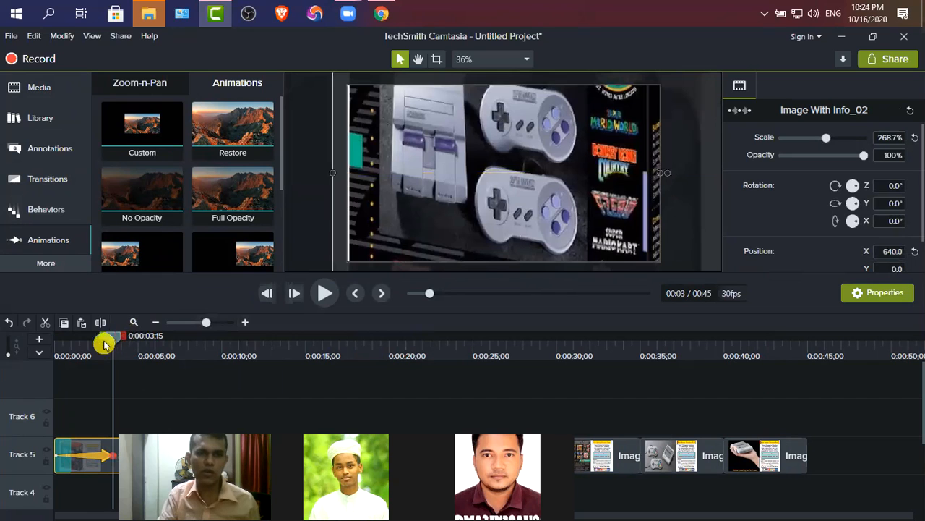
{"action": "left_click_drag", "start_coordinate": [103, 344], "coordinate": [25, 340]}
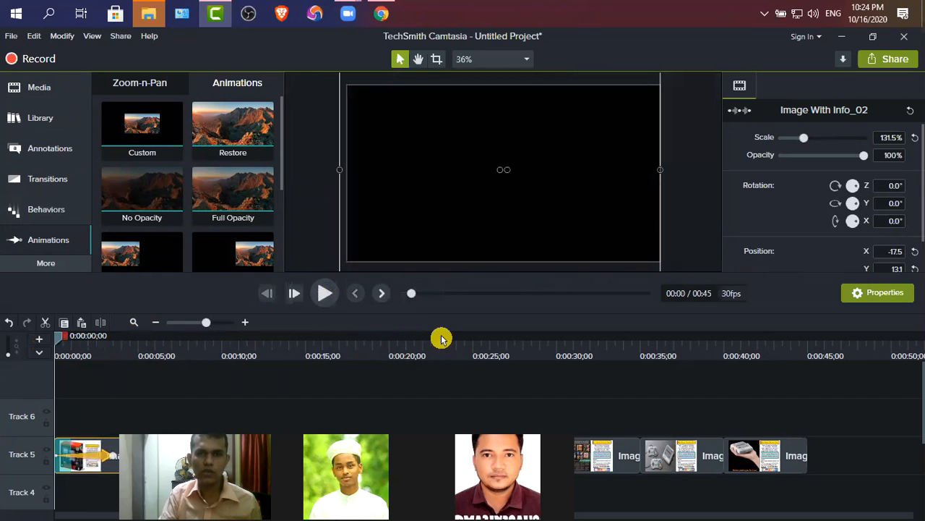
{"action": "key", "text": "space"}
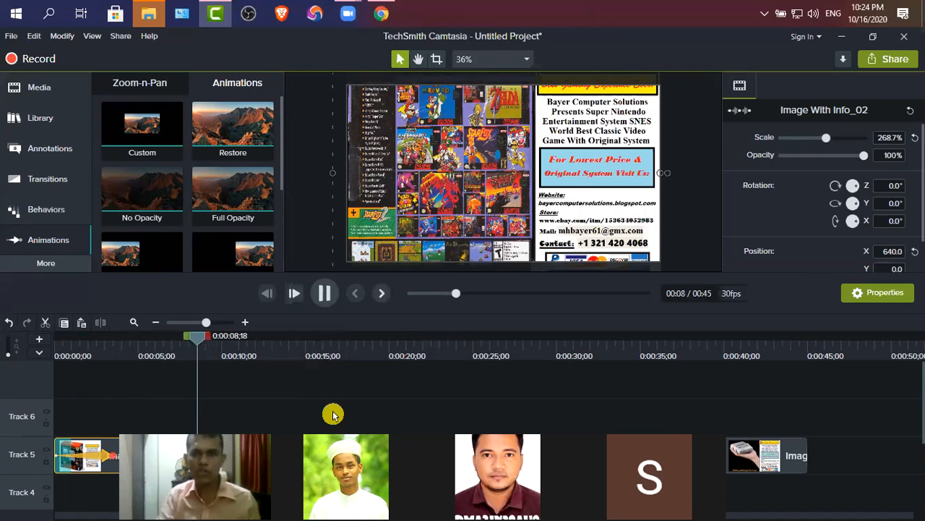
{"action": "key", "text": "space"}
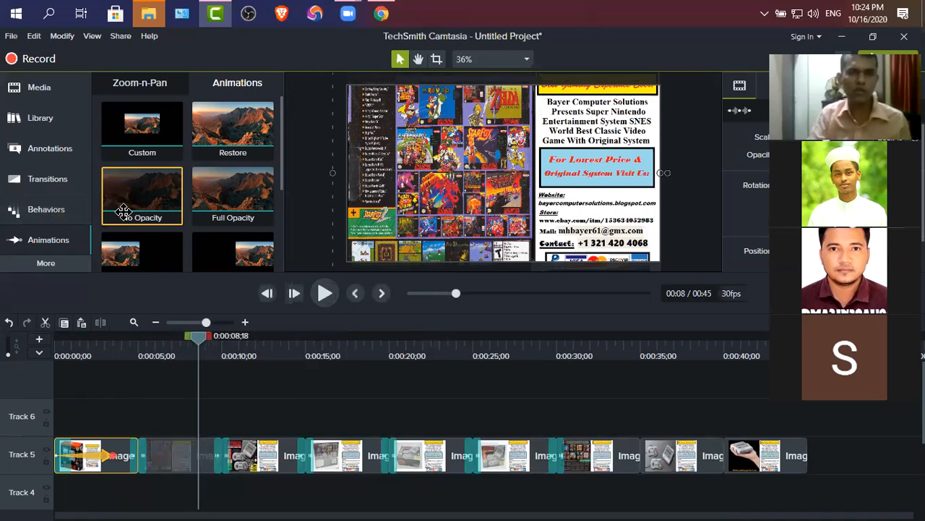
{"action": "left_click_drag", "start_coordinate": [247, 144], "coordinate": [220, 457]}
{"action": "left_click_drag", "start_coordinate": [218, 339], "coordinate": [97, 353]}
{"action": "left_click", "coordinate": [325, 293]}
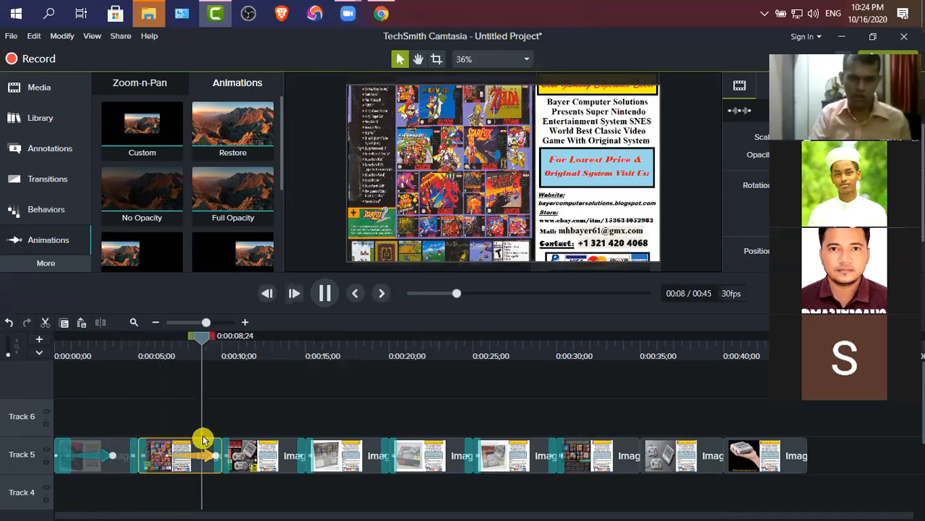
{"action": "key", "text": "Delete"}
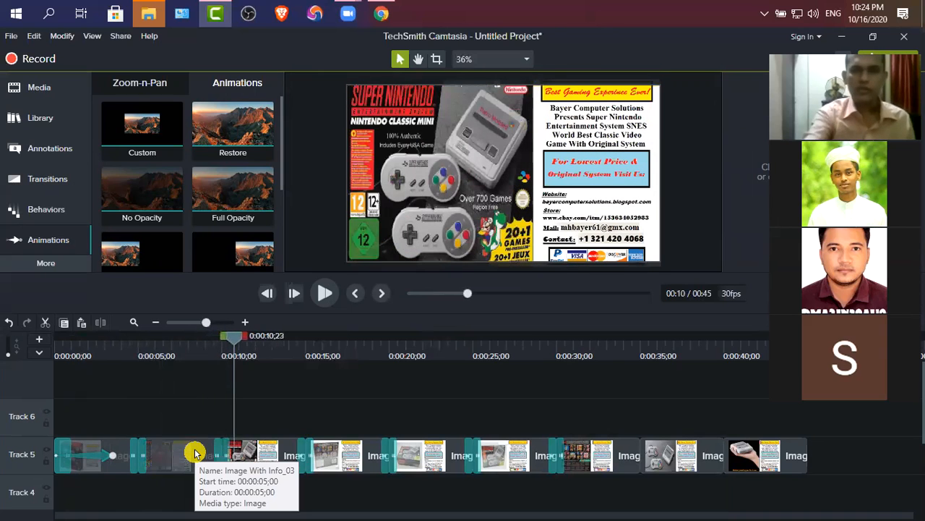
- Add an animation near the end of Image With Info_03 that enlarges the image and shifts it to focus on its text half
{"action": "mouse_move", "coordinate": [229, 170]}
{"action": "left_mouse_down"}
{"action": "mouse_move", "coordinate": [160, 454]}
{"action": "mouse_move", "coordinate": [211, 456]}
{"action": "left_mouse_up"}
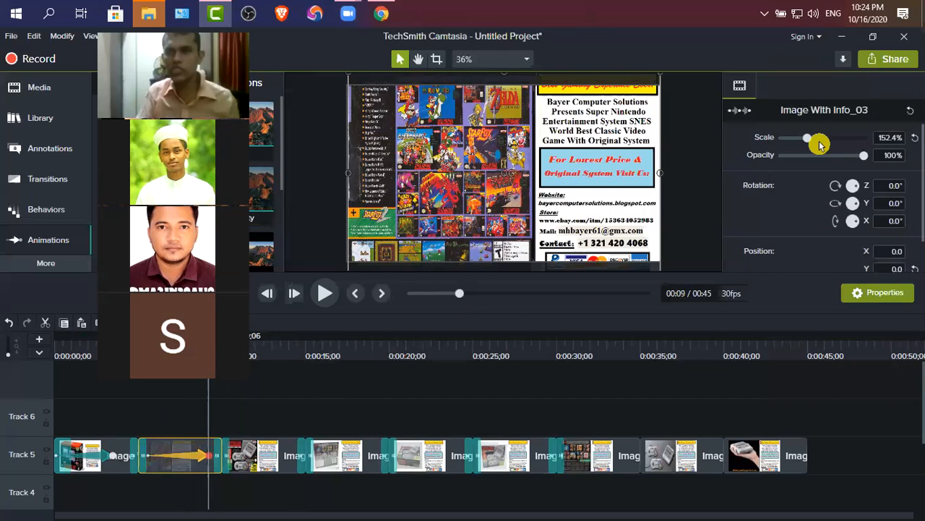
{"action": "left_click_drag", "start_coordinate": [808, 139], "coordinate": [830, 137]}
{"action": "left_click_drag", "start_coordinate": [546, 188], "coordinate": [404, 186]}
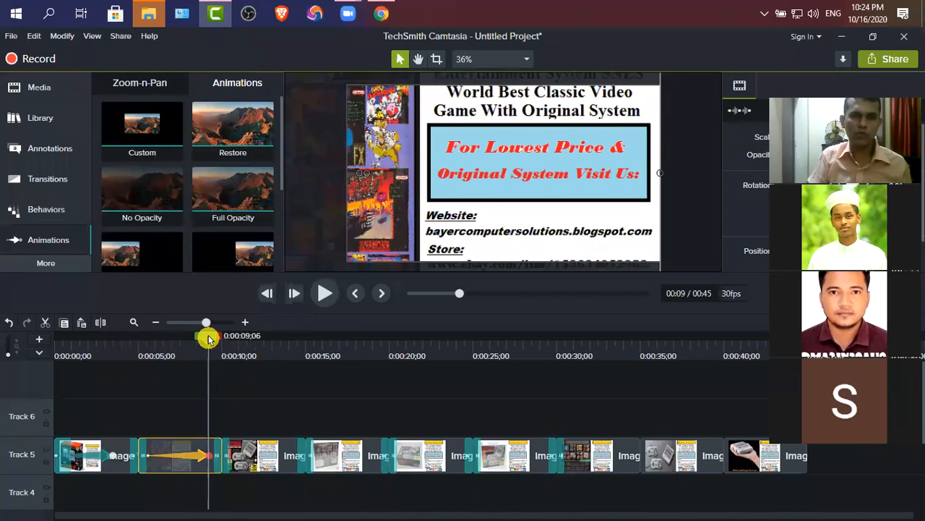
- Preview the image slideshow from the start and pause playback at about 21 seconds
{"action": "left_click_drag", "start_coordinate": [208, 338], "coordinate": [8, 335]}
{"action": "left_click", "coordinate": [324, 293]}
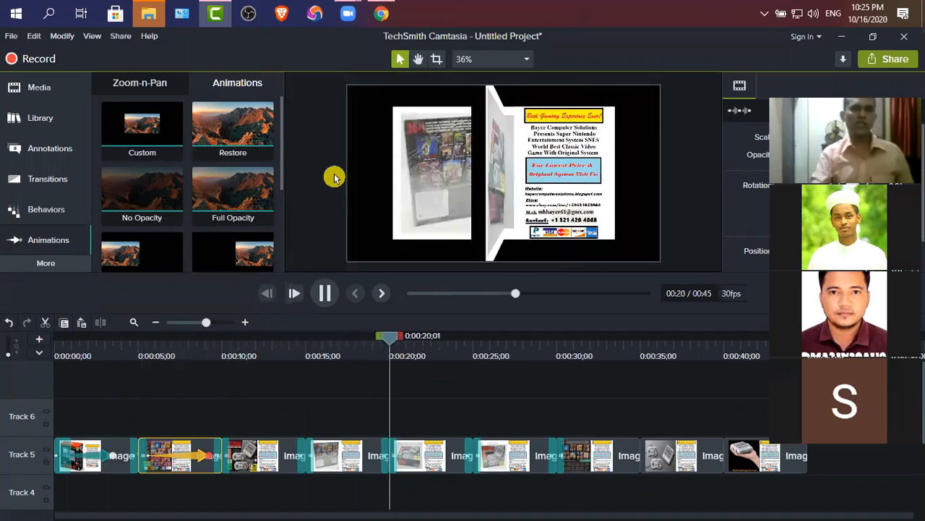
{"action": "left_click", "coordinate": [322, 297]}
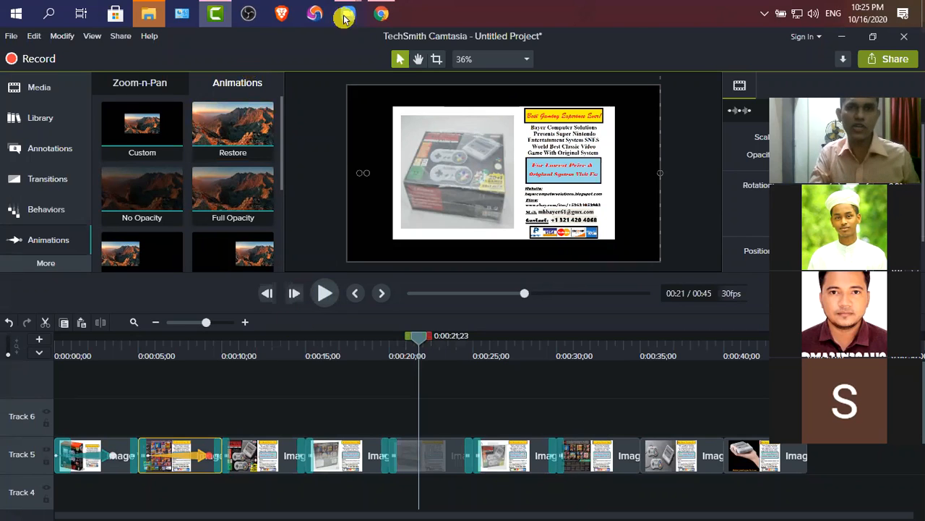
- Switch to the 04 Class Topic outline in Chrome, expand Free Video Editing Online Site and look through its links
{"action": "left_click", "coordinate": [381, 13]}
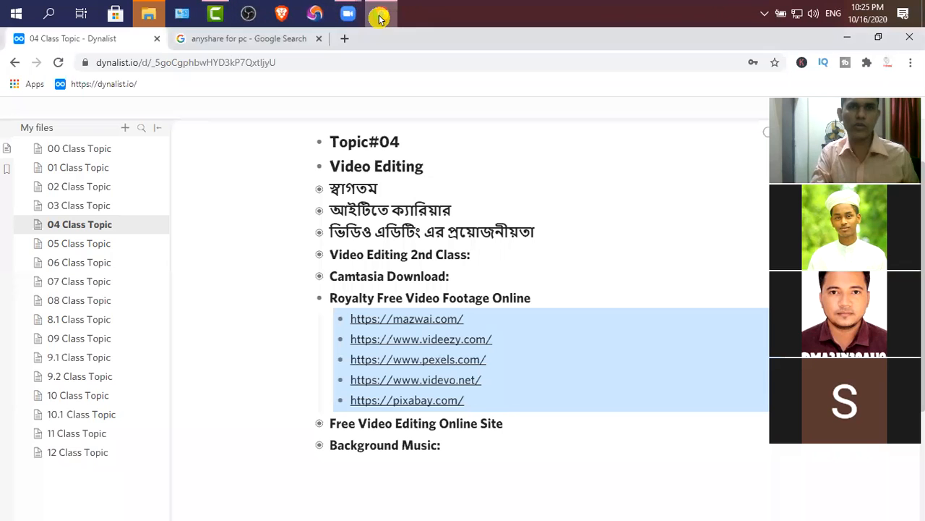
{"action": "left_click", "coordinate": [355, 426]}
{"action": "key", "text": "ctrl+Down"}
{"action": "scroll", "coordinate": [477, 310], "scroll_direction": "down", "scroll_amount": 4}
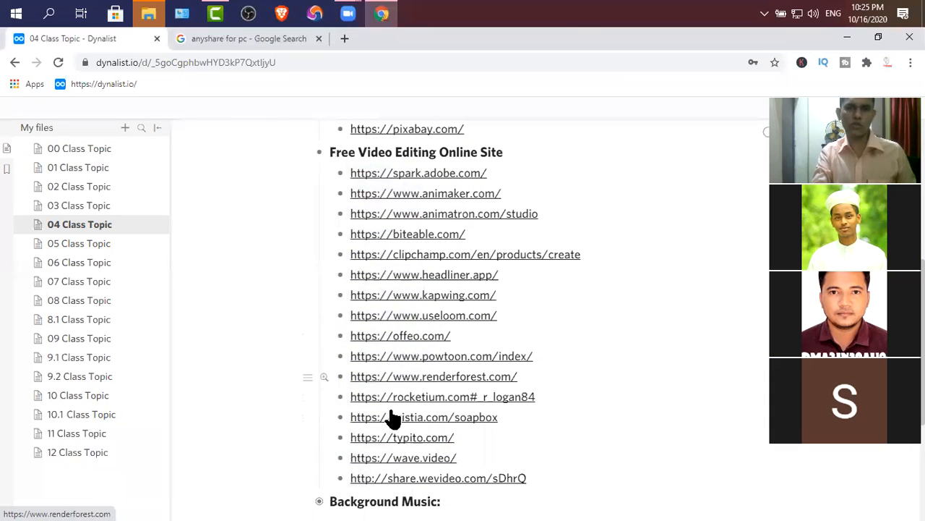
{"action": "scroll", "coordinate": [397, 422], "scroll_direction": "down", "scroll_amount": 1}
{"action": "scroll", "coordinate": [398, 423], "scroll_direction": "up", "scroll_amount": 2}
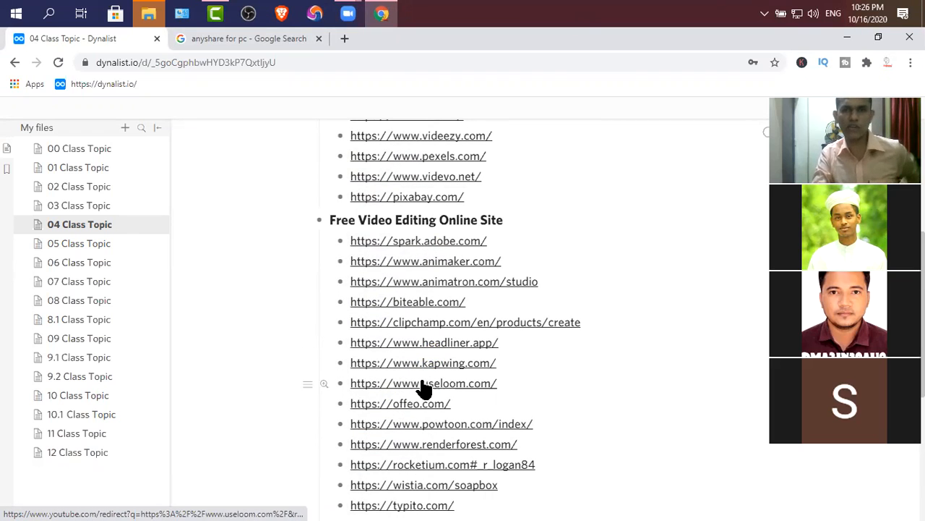
{"action": "scroll", "coordinate": [423, 397], "scroll_direction": "up", "scroll_amount": 2}
{"action": "scroll", "coordinate": [423, 402], "scroll_direction": "up", "scroll_amount": 2}
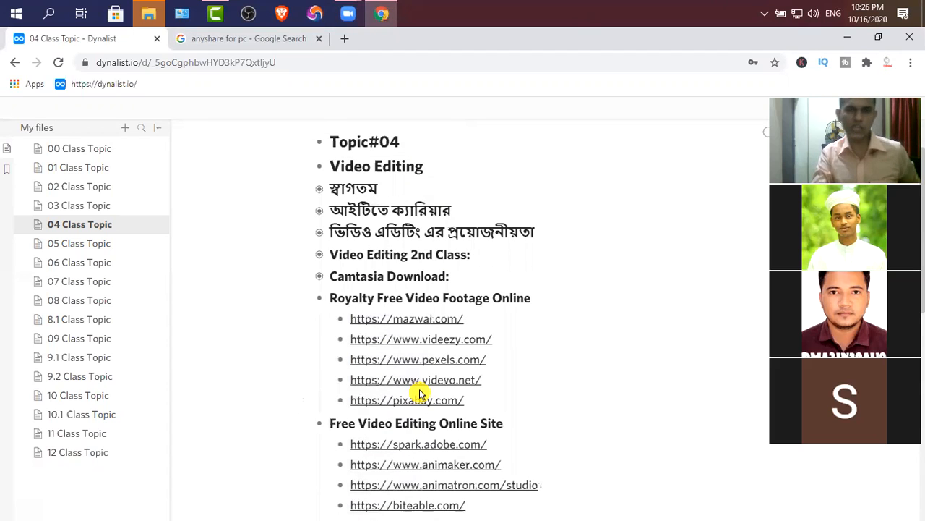